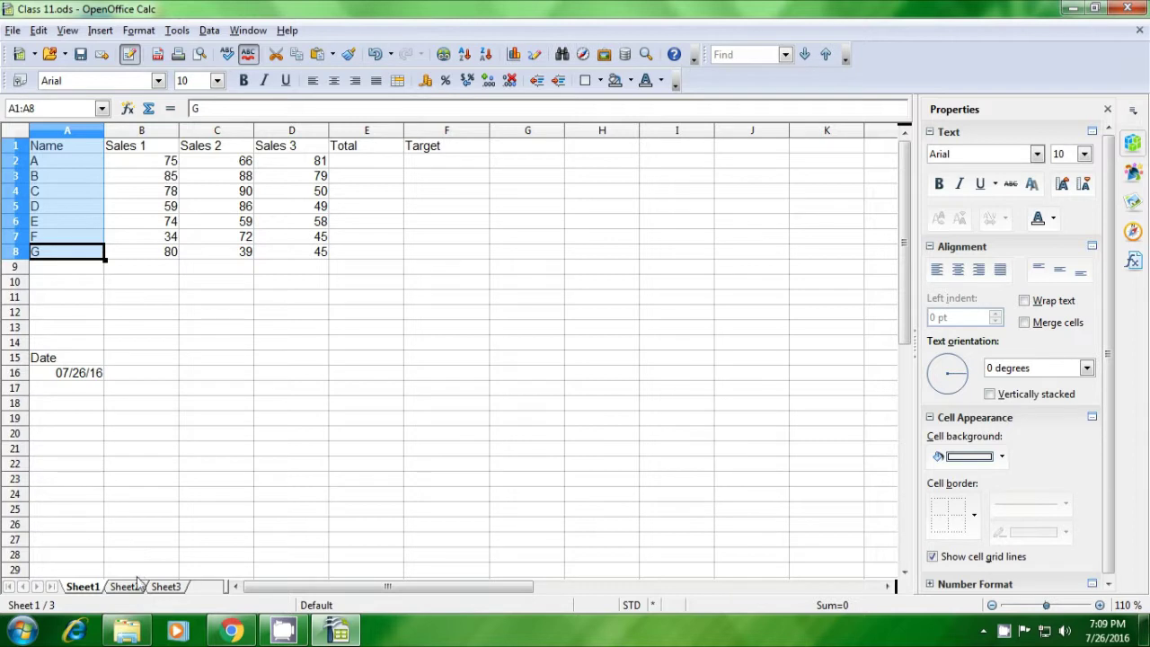
Paste the copied name column, Name and A to G, into Sheet2 starting at cell A1.
left_click(126, 587)
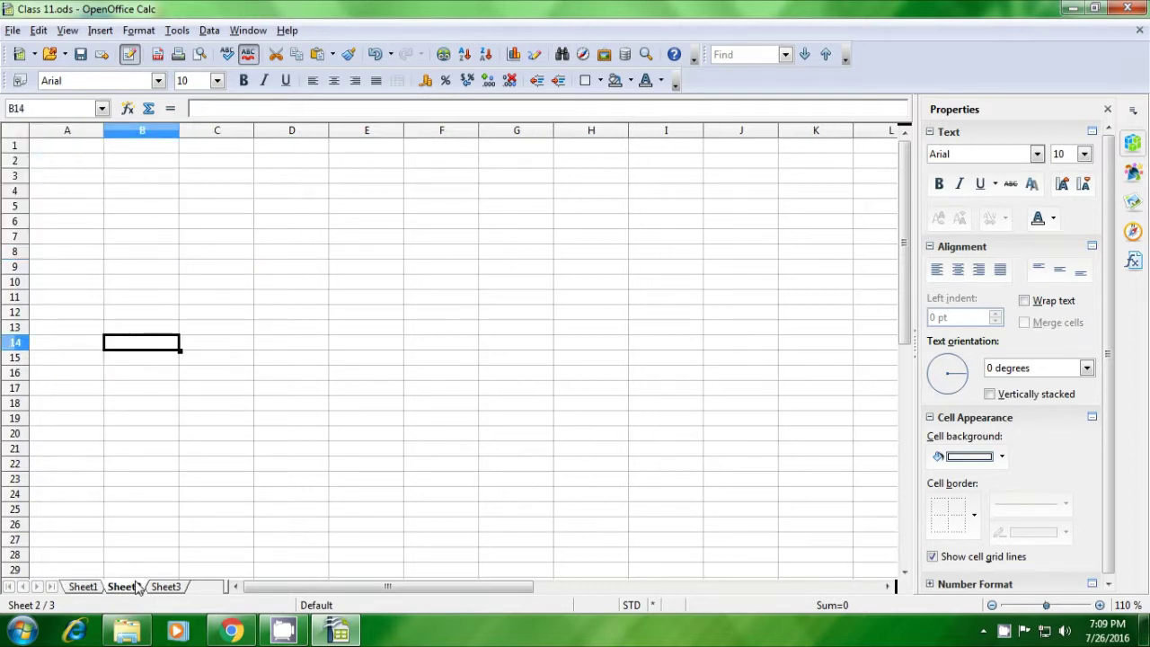
left_click(52, 150)
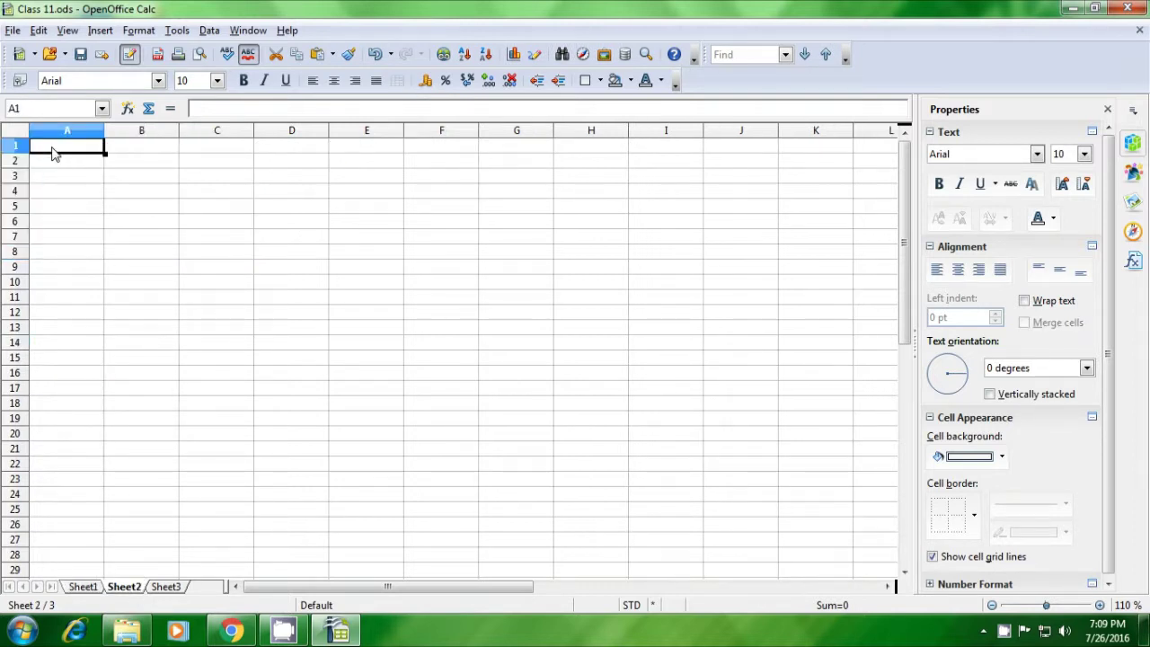
type("Name A B C D E F G")
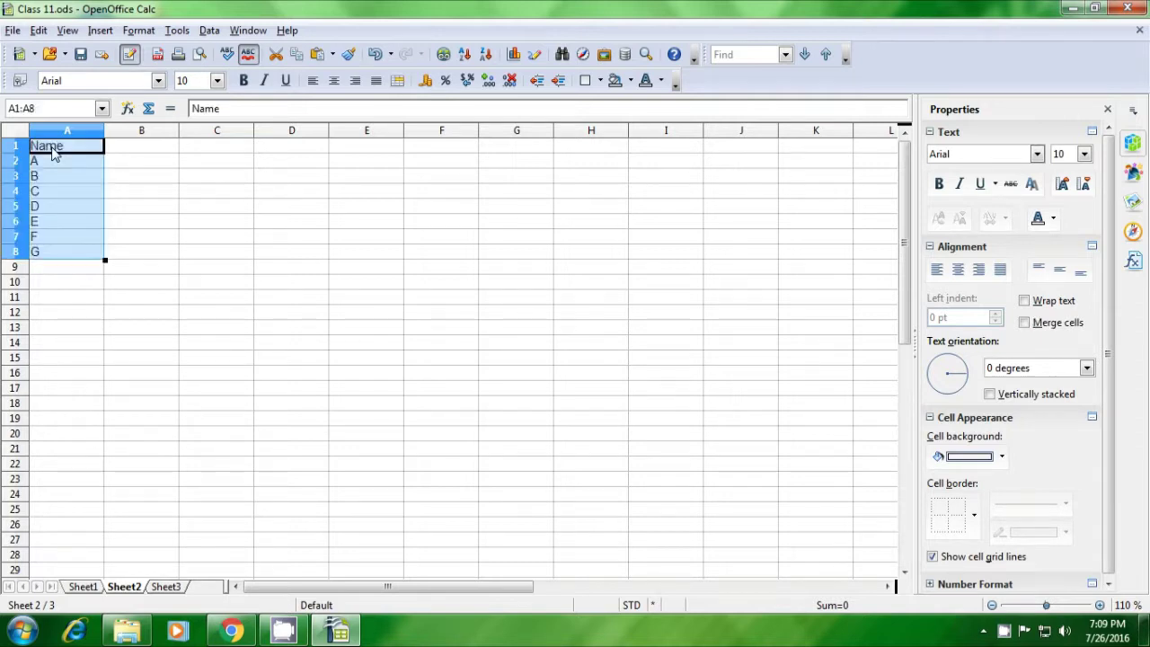
left_click(130, 181)
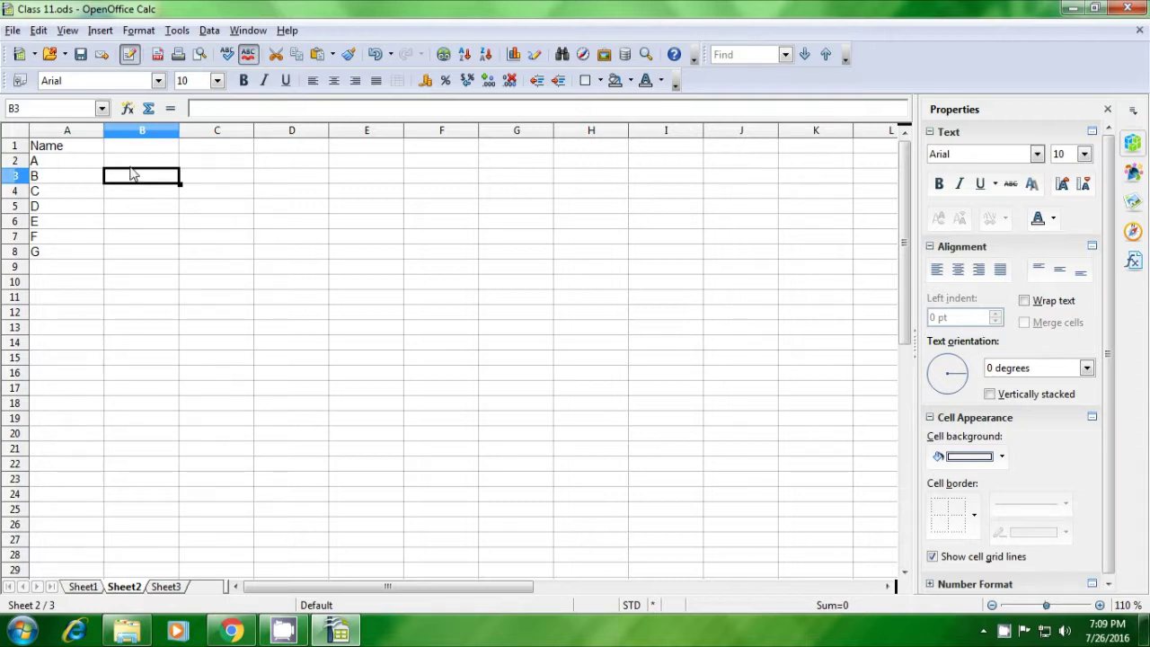
Enter a VLOOKUP formula in Sheet2 cell B1 that searches for A1 in Sheet1 A1:F8, with index 2 and sort order 0.
left_click(126, 149)
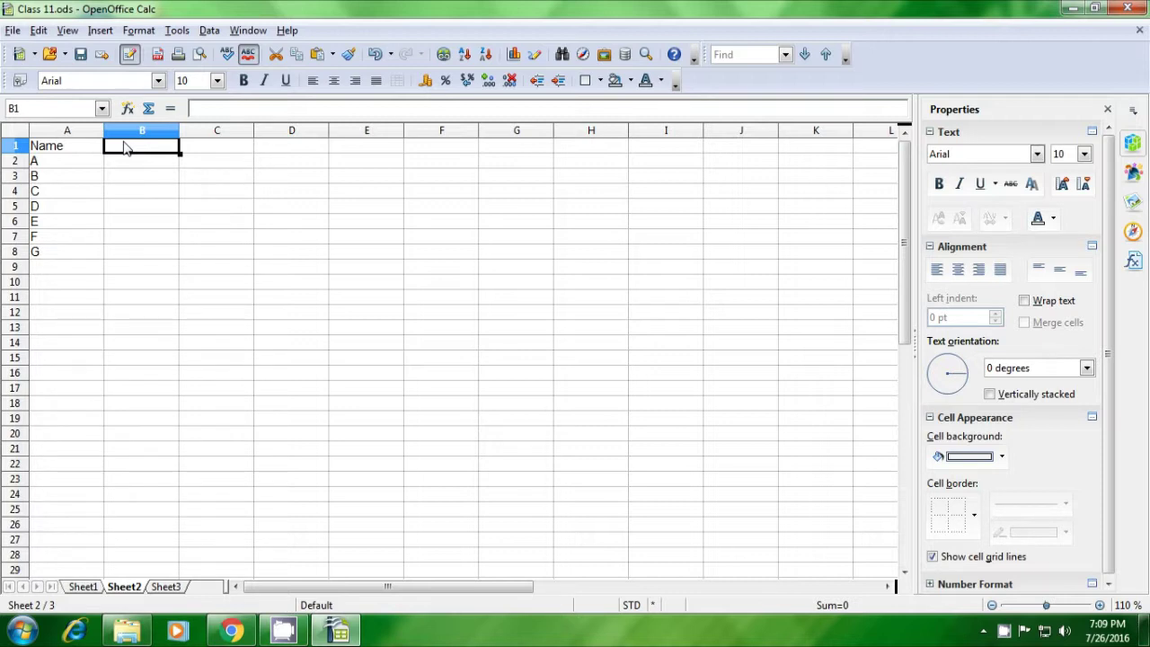
type("=vlooku")
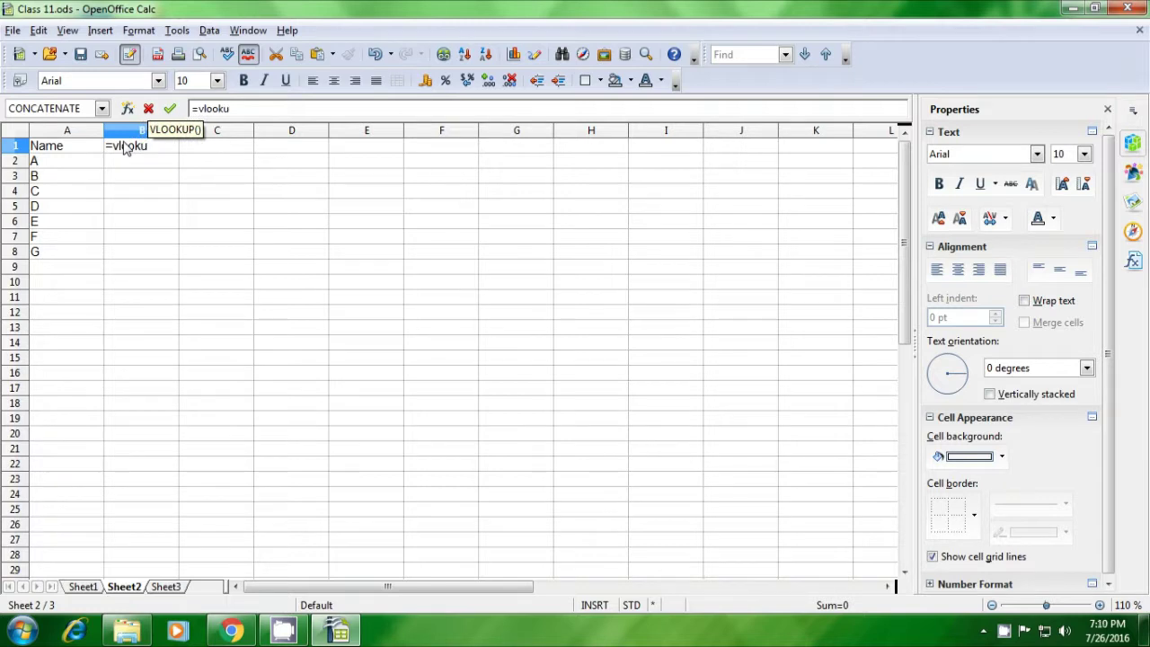
type("p(")
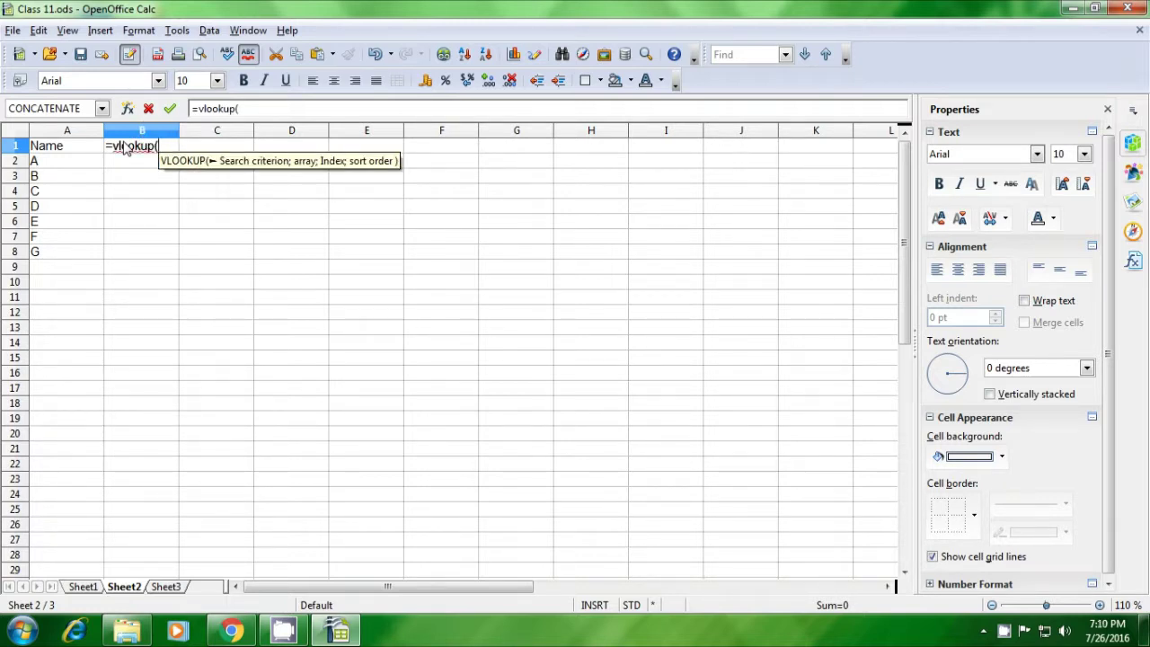
left_click(68, 155)
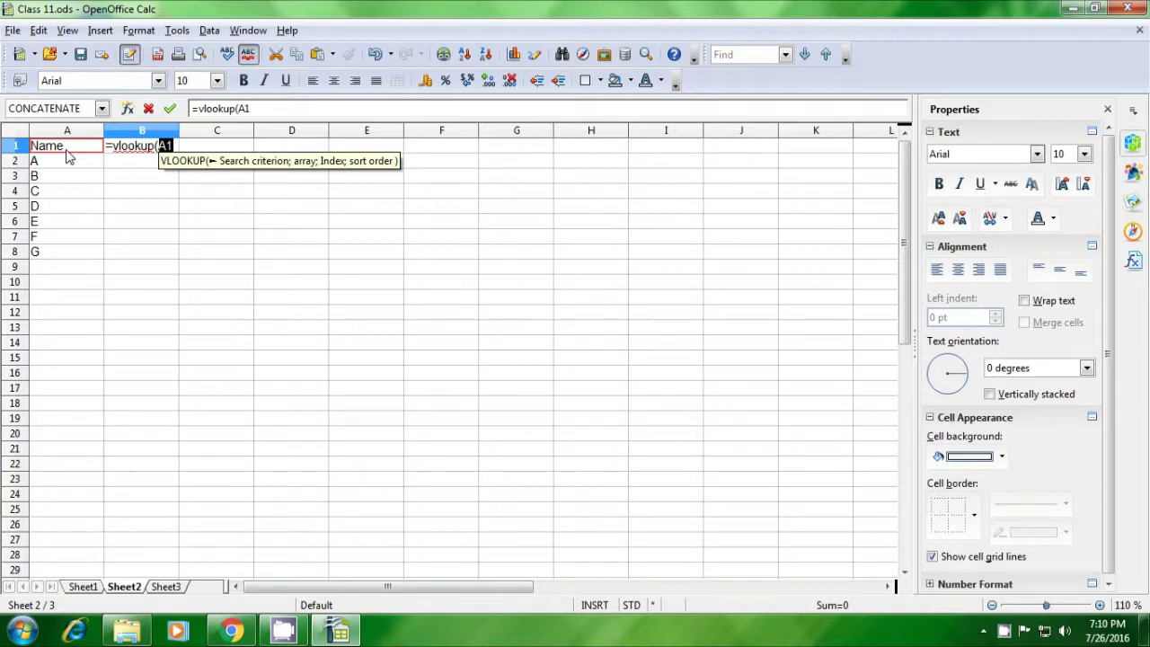
type(";")
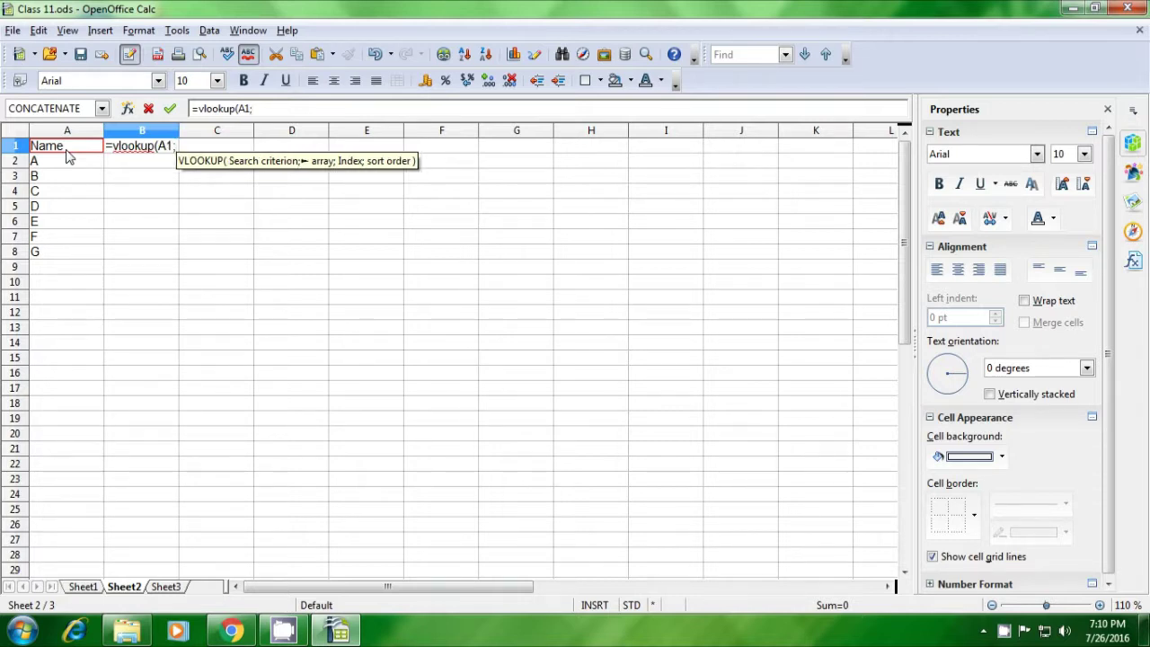
left_click(81, 588)
left_click_drag(49, 146, 427, 266)
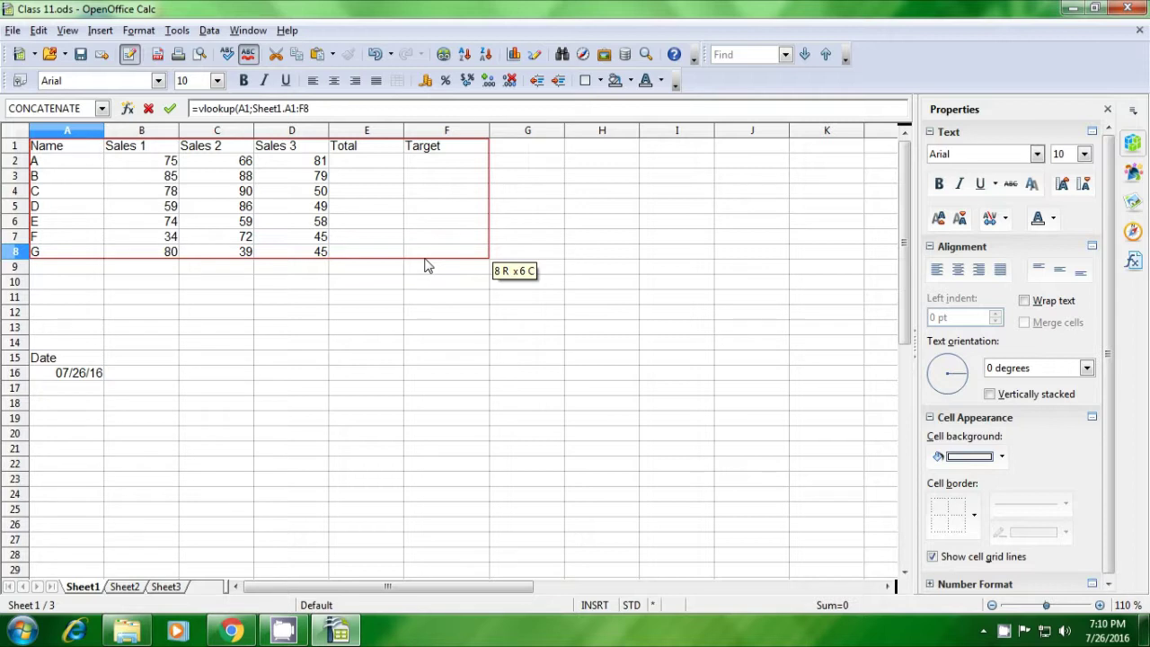
type(";")
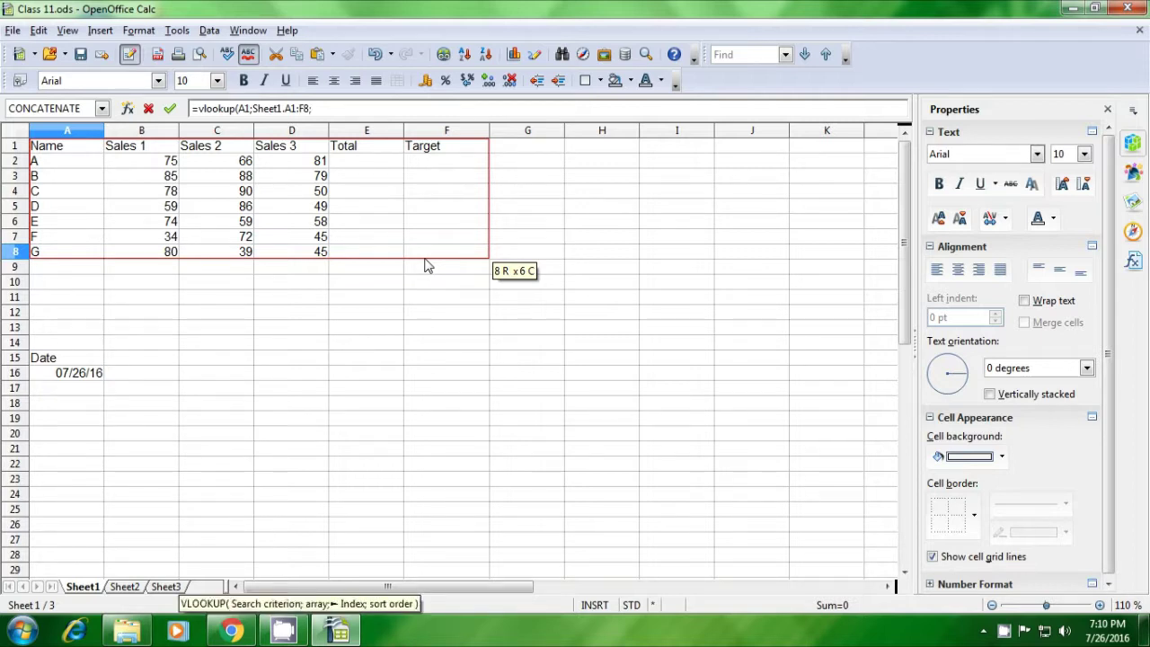
type("2")
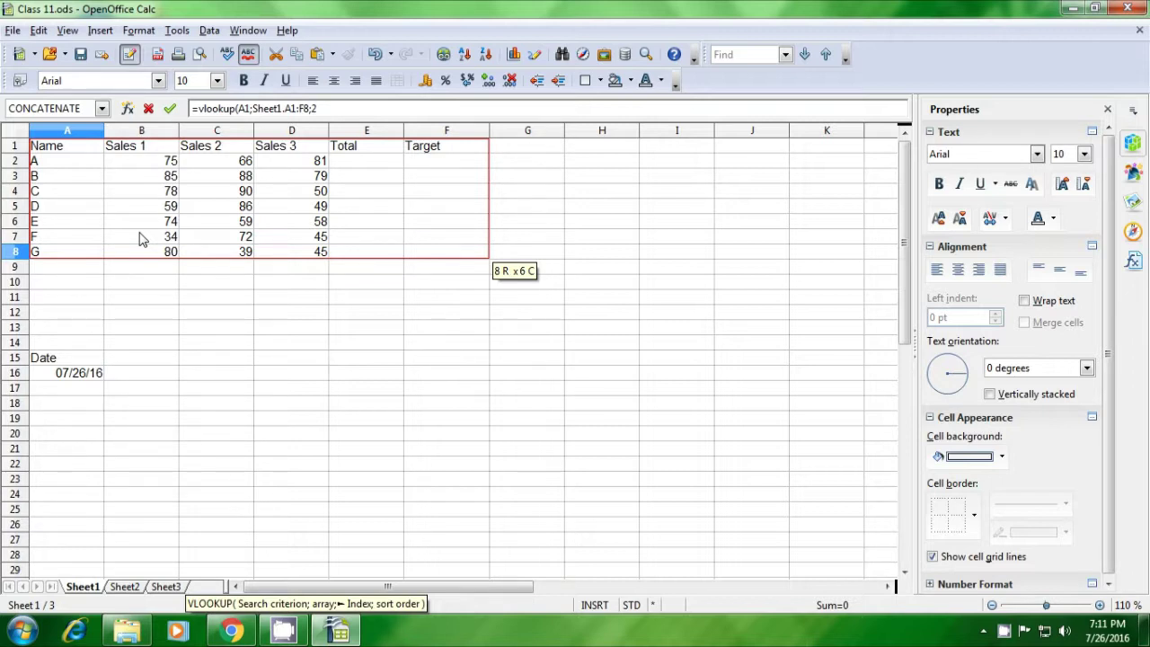
type(";")
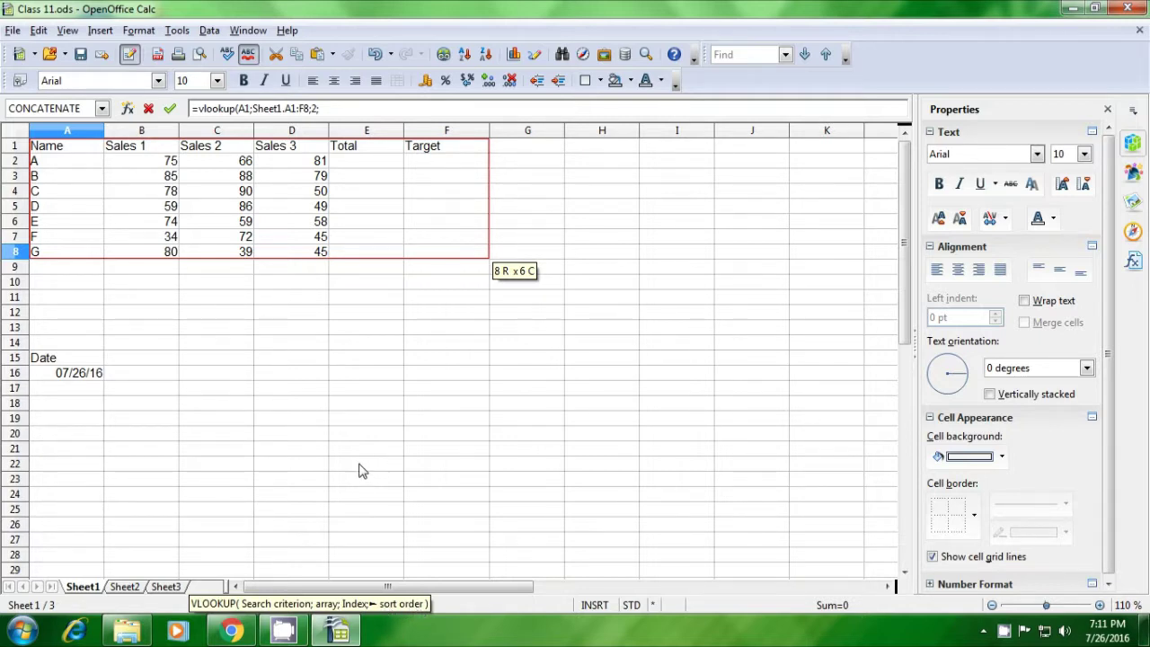
type("0")
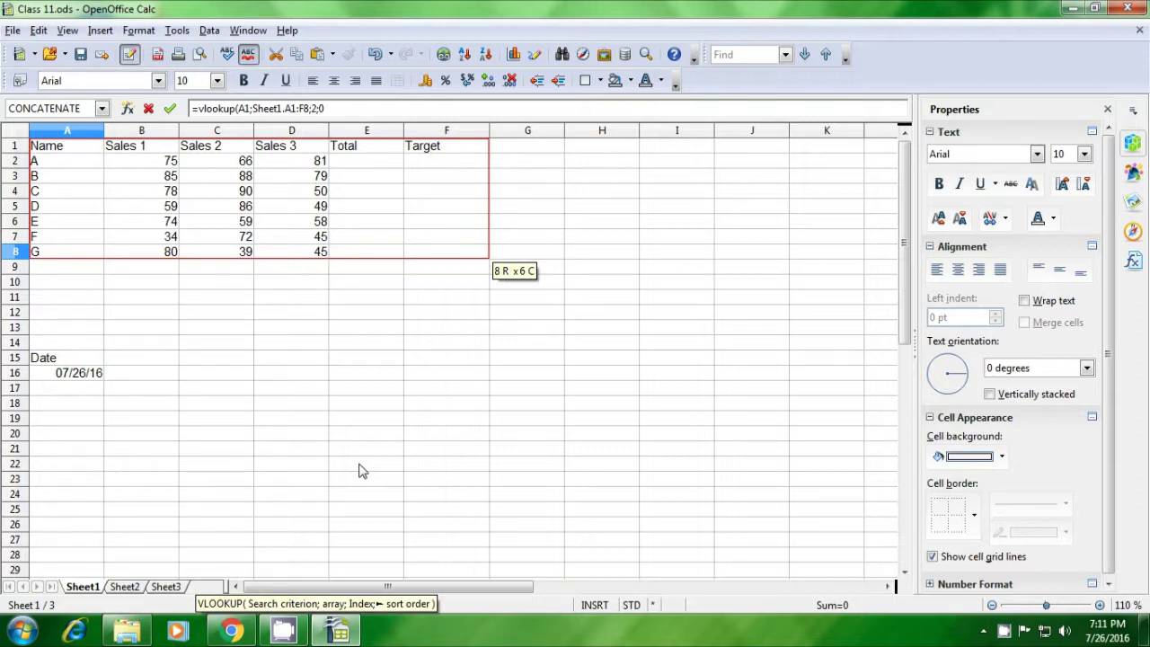
type(")")
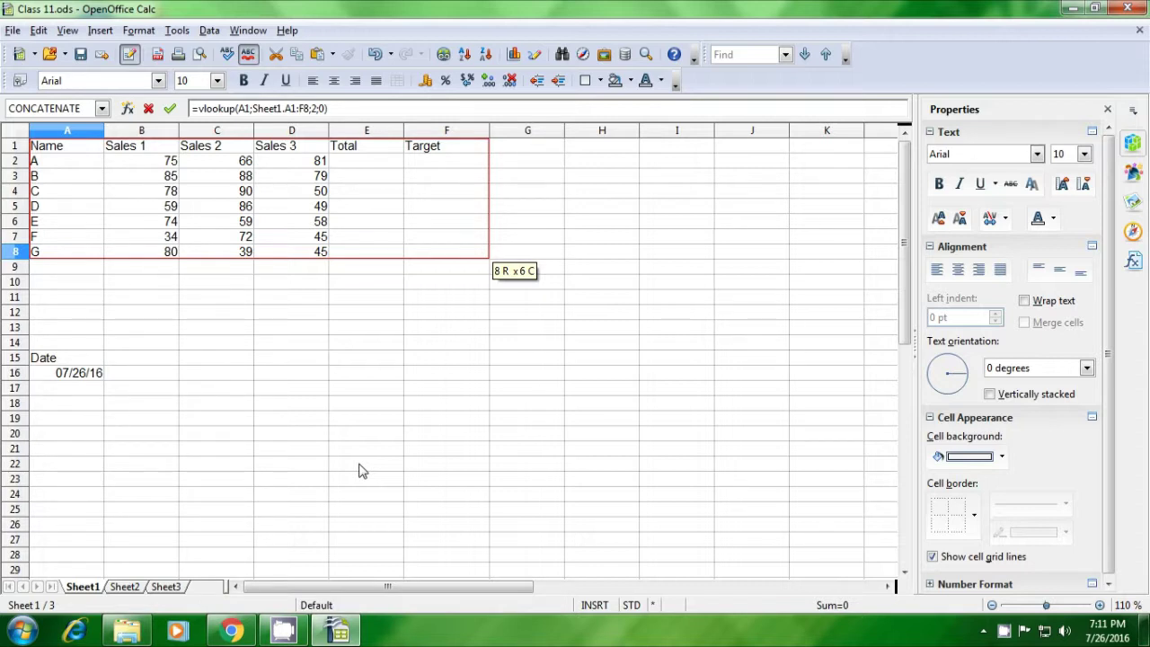
key("Return")
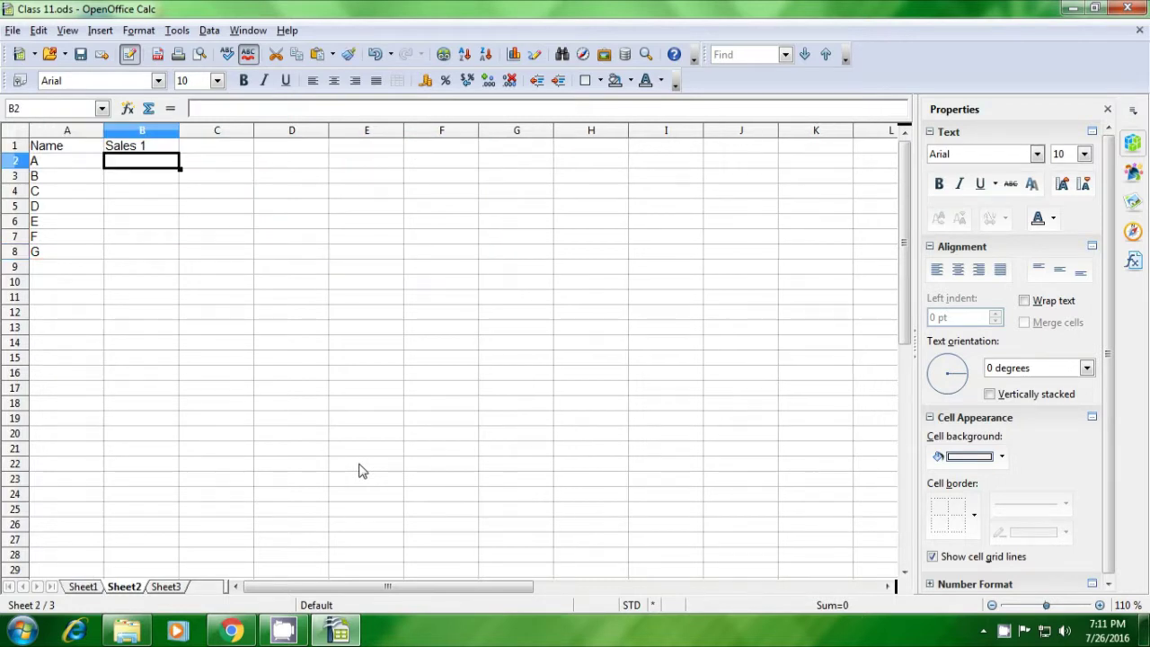
Fill the VLOOKUP formula from Sheet2 cell B1 down to B10.
left_click(154, 183)
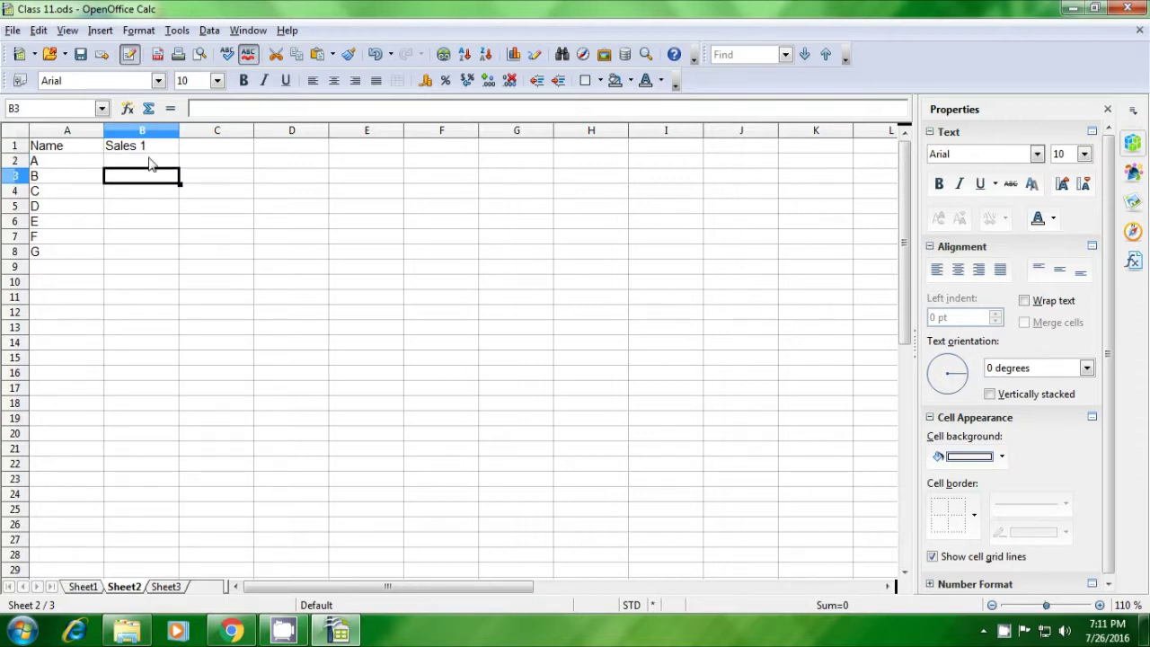
left_click(137, 149)
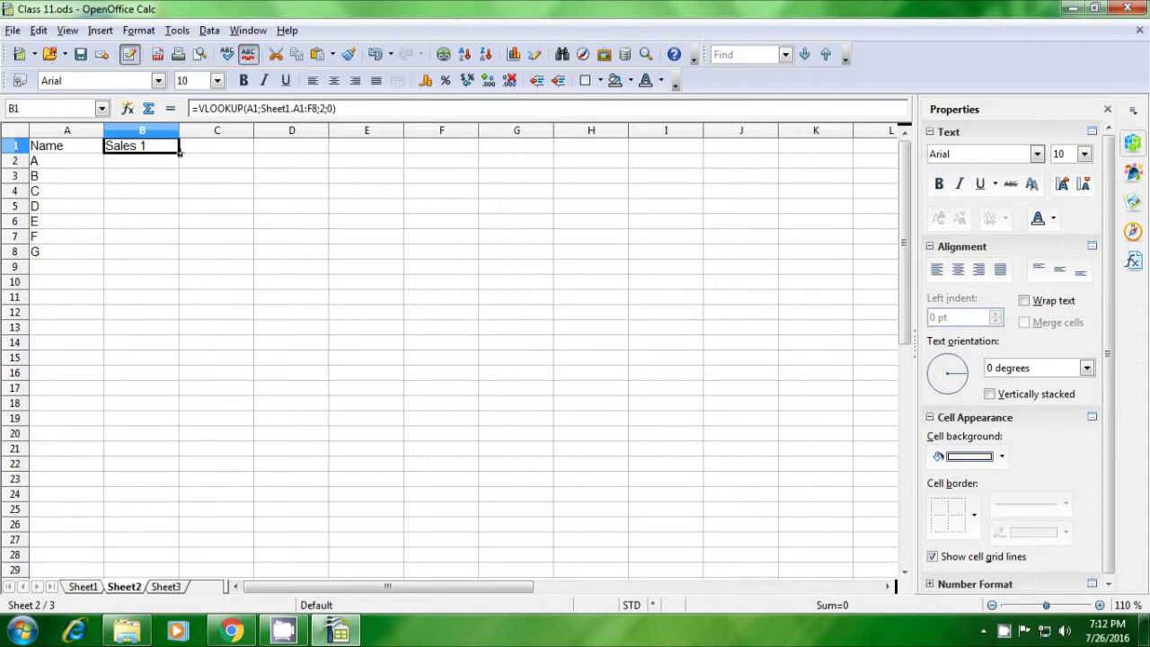
left_click_drag(180, 154, 175, 270)
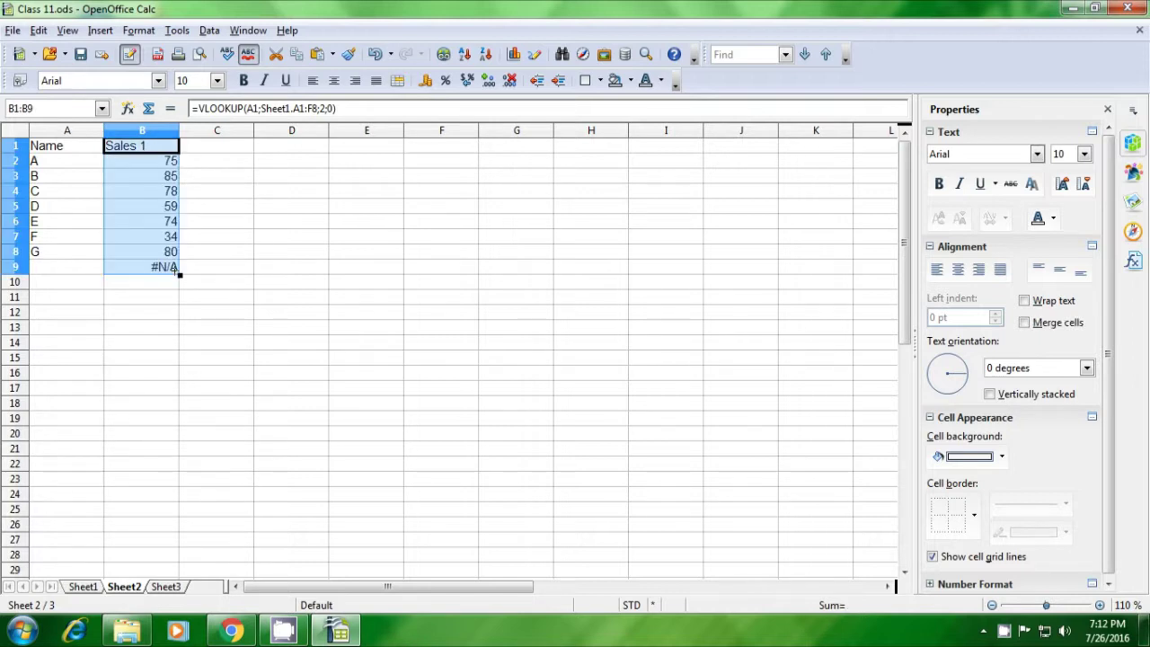
left_click_drag(180, 274, 190, 288)
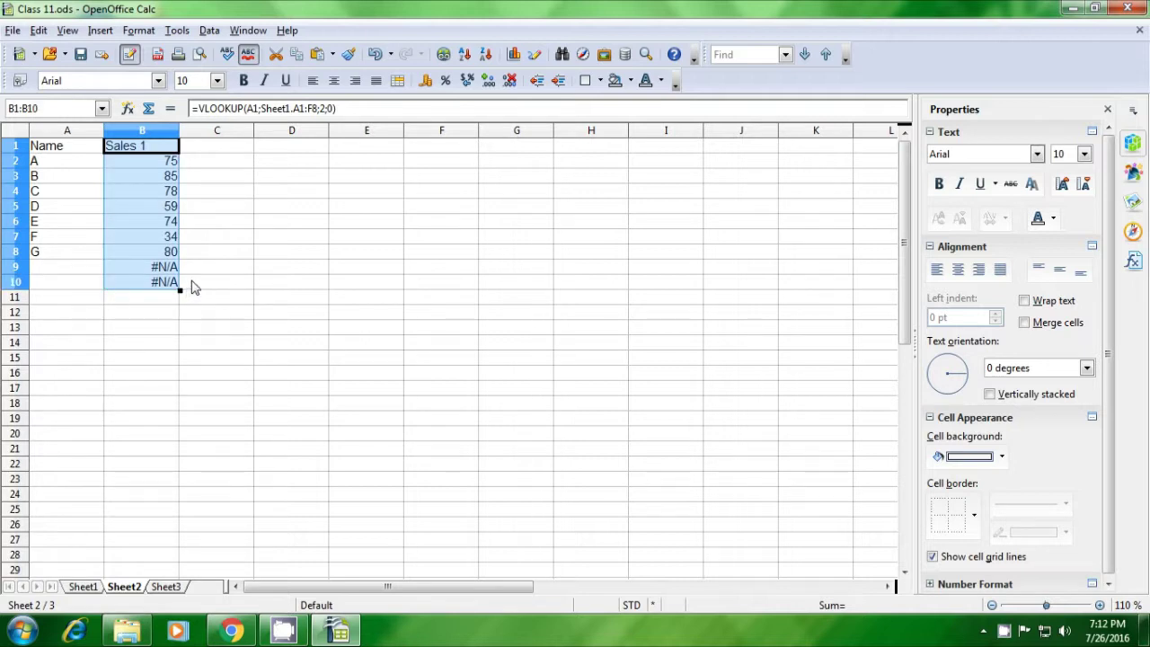
left_click(201, 267)
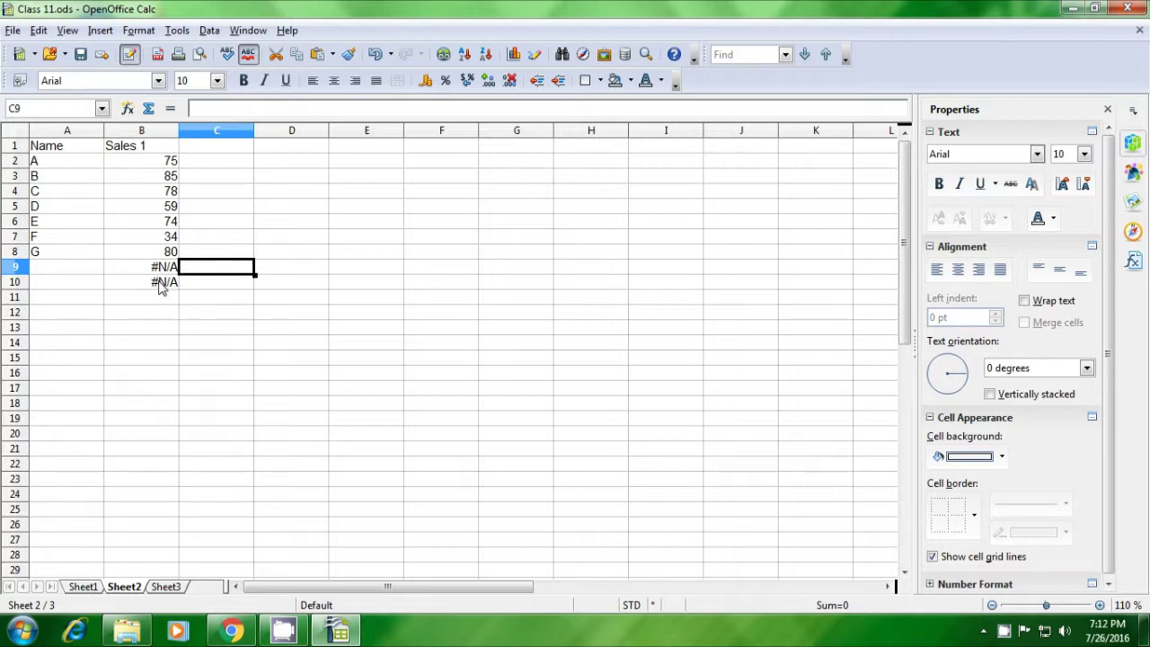
Add names H and I in Sheet1 cells A9 and A10, with Sales 1 values 81 and 82.
left_click(82, 587)
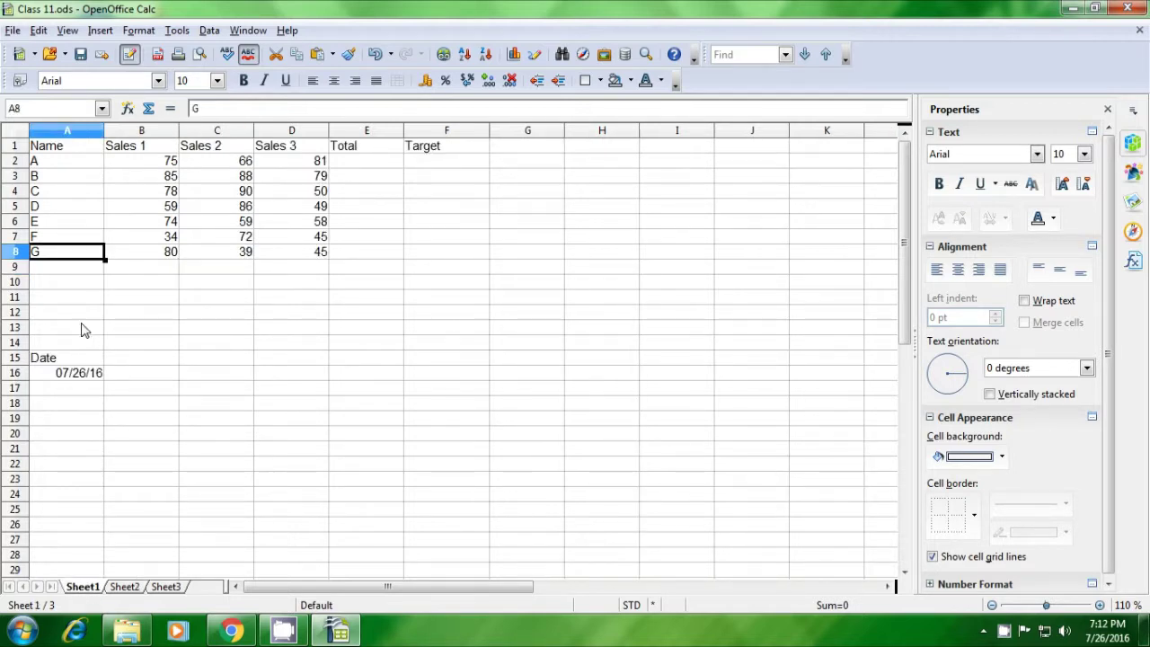
left_click(63, 274)
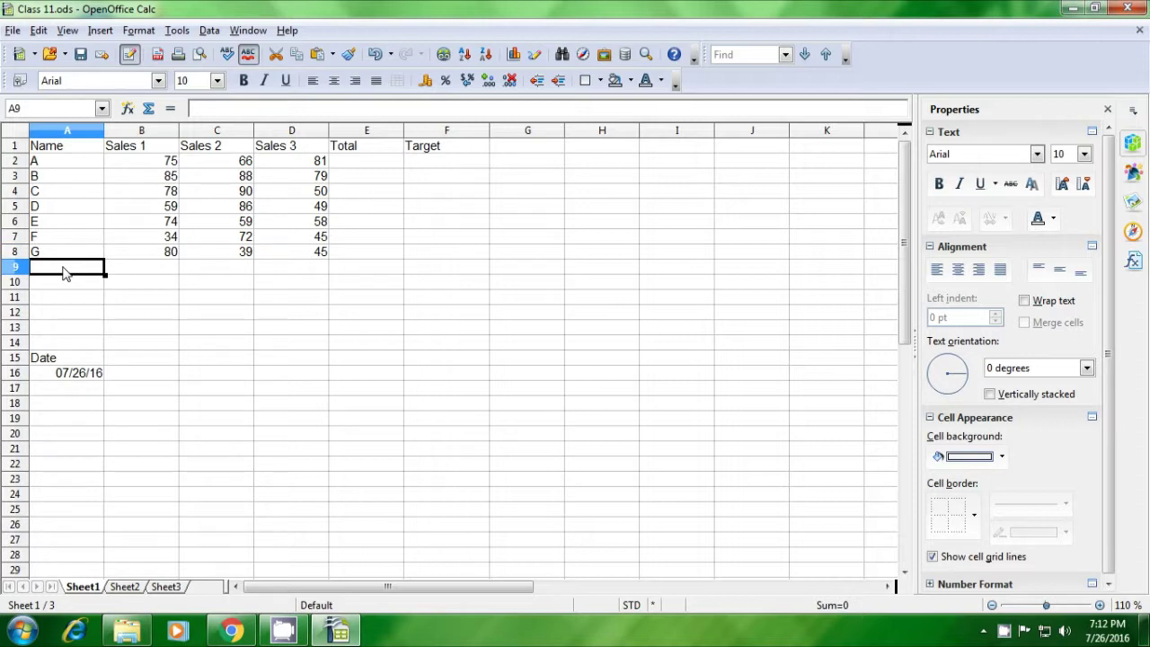
type("H")
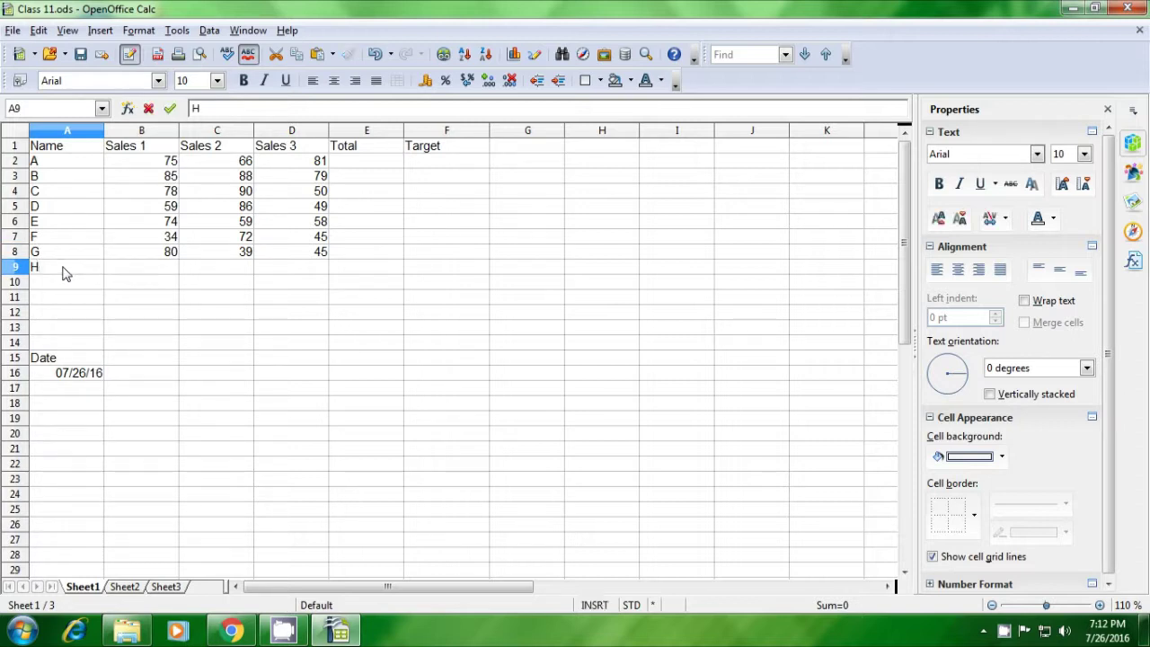
key("Return")
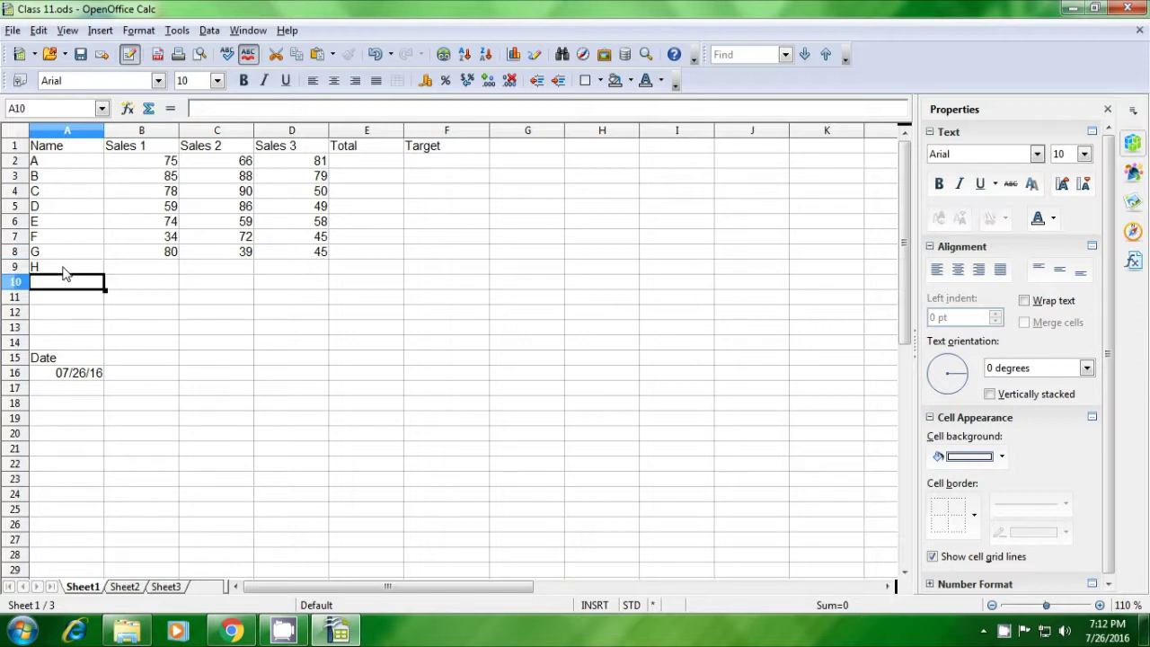
type("I")
key("Tab")
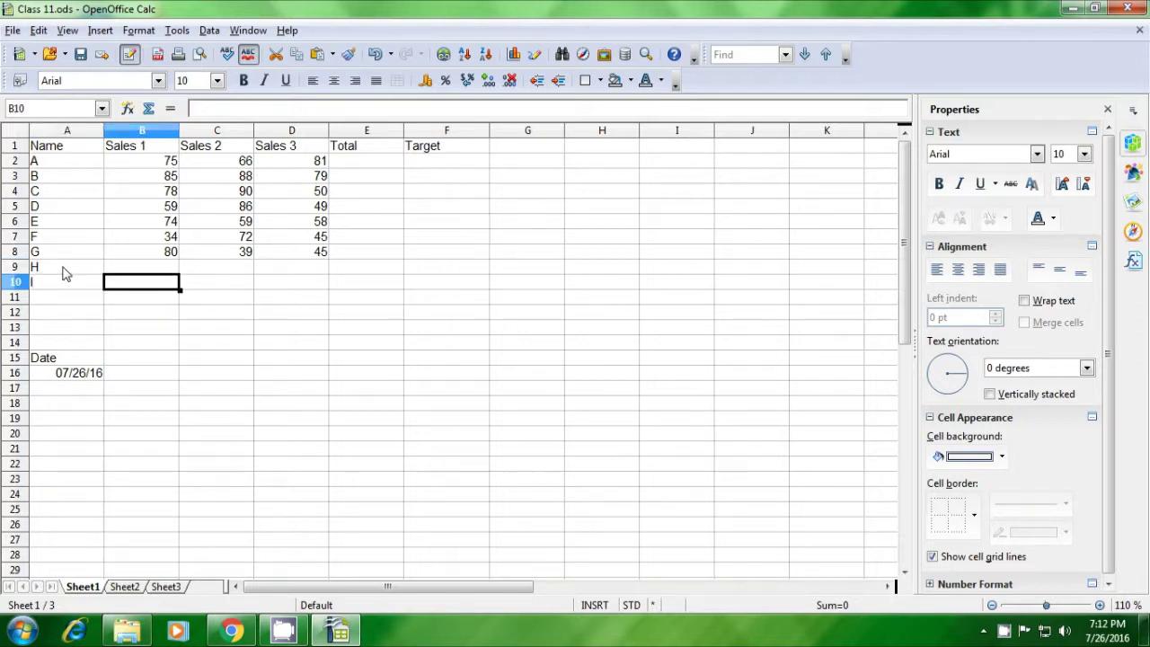
key("Up")
type("81")
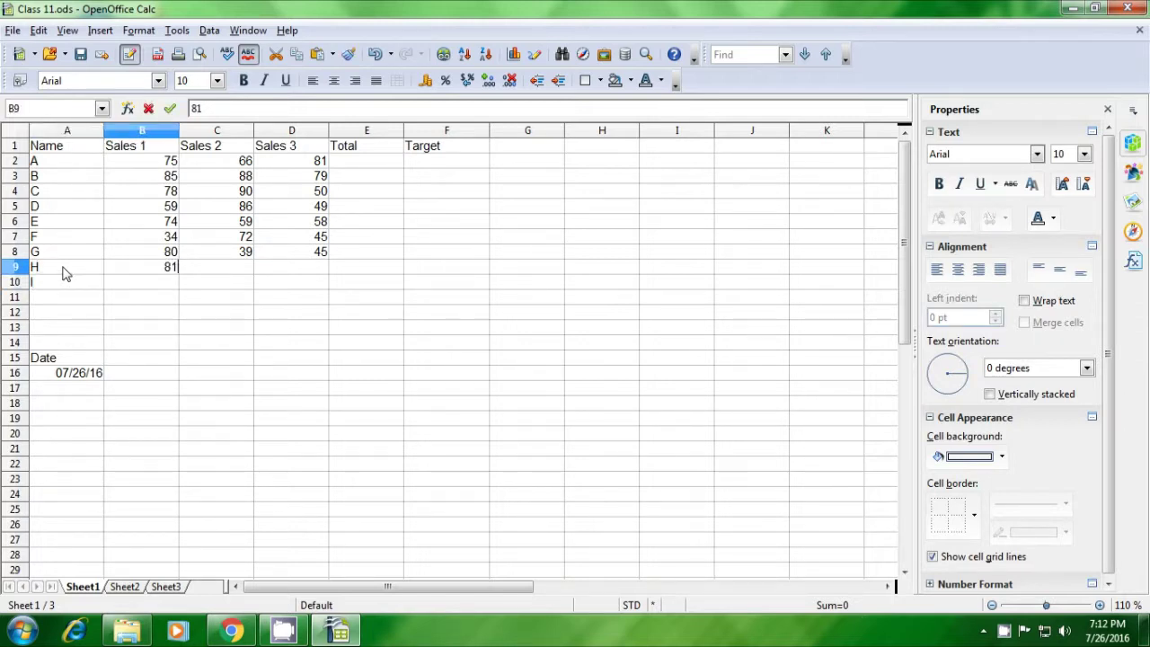
key("Return")
type("82")
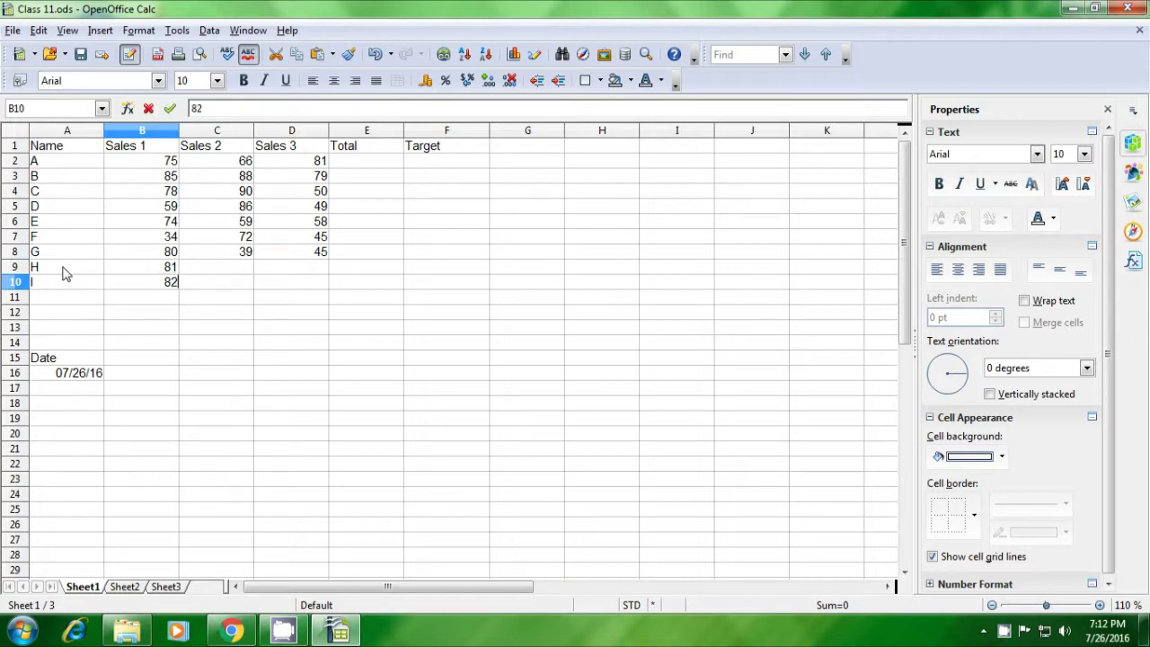
left_click(130, 301)
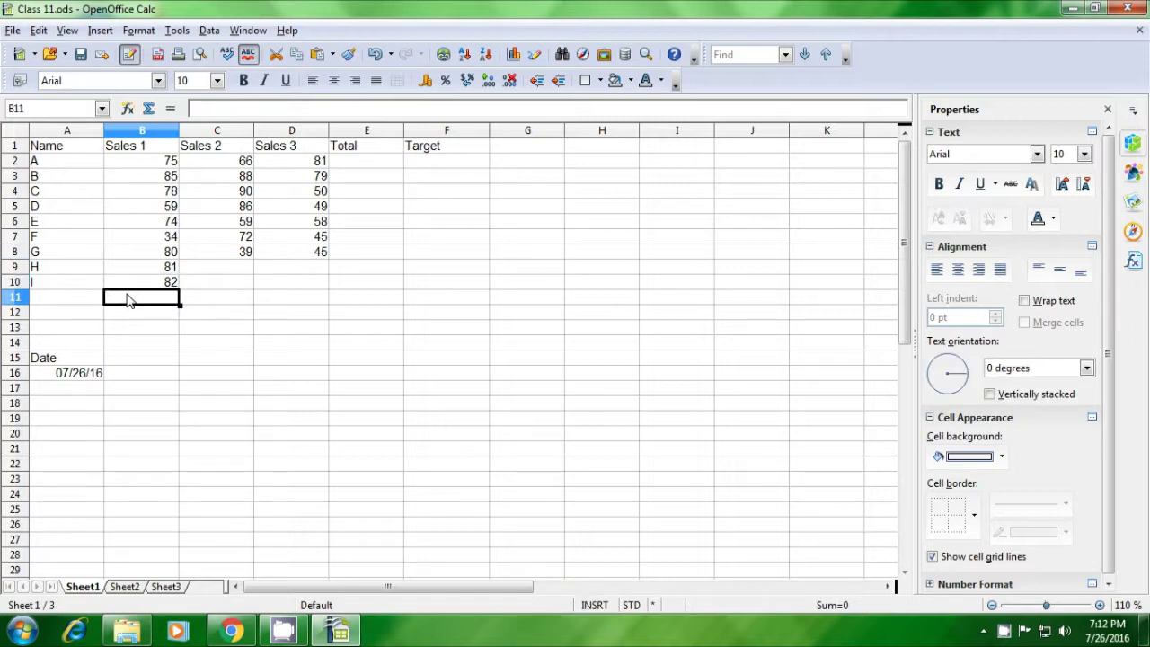
Copy names H and I from Sheet1 A9:A10 into the same cells of Sheet2.
left_click_drag(69, 272, 67, 289)
key("ctrl+c")
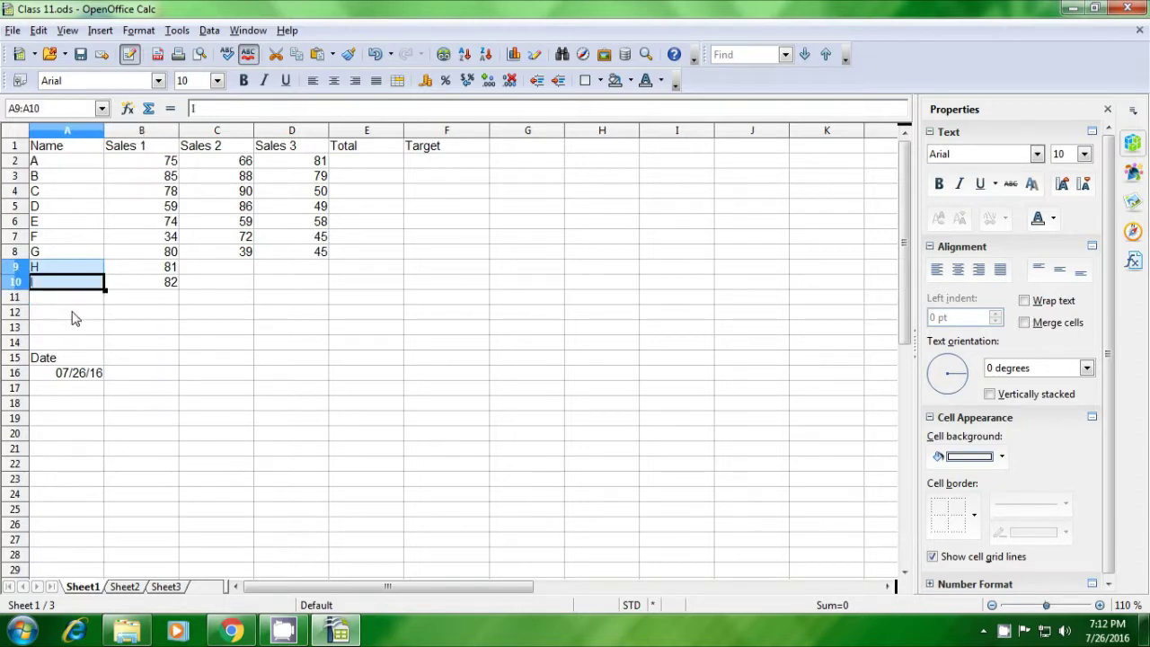
left_click(74, 314)
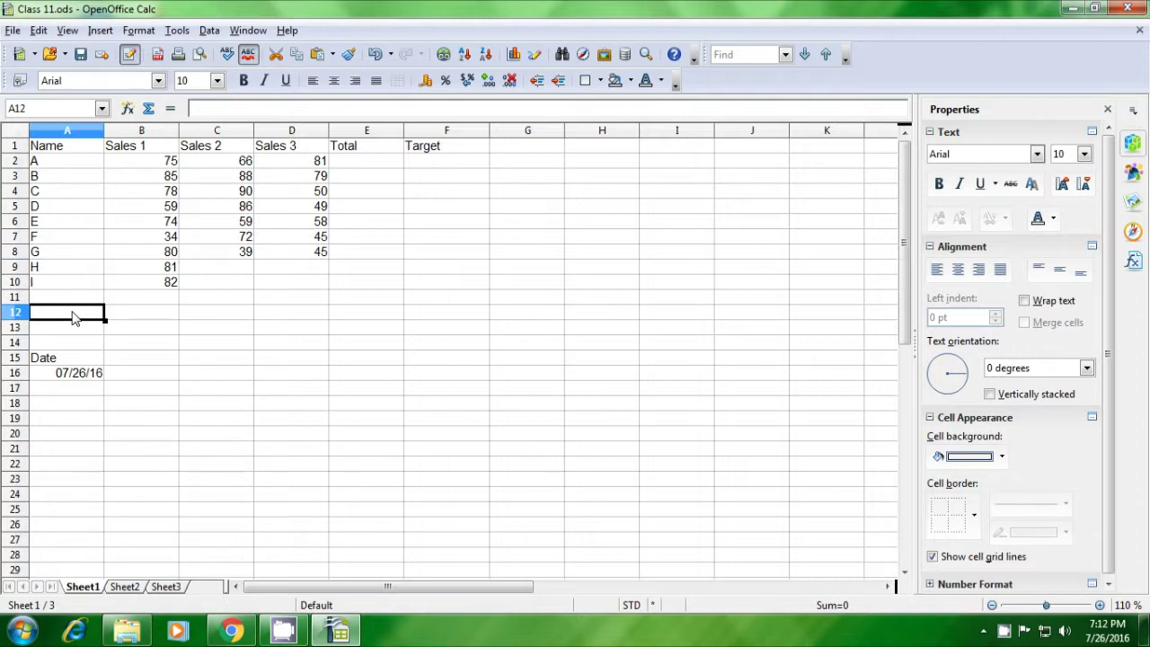
left_click(125, 587)
left_click(50, 274)
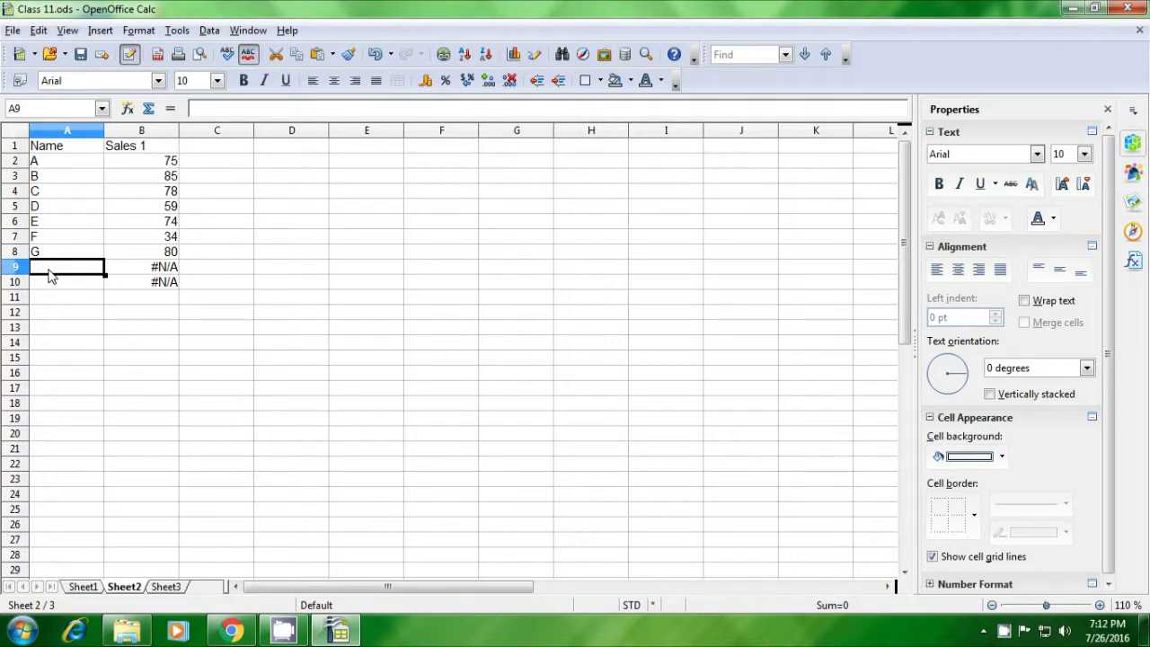
key("ctrl+v")
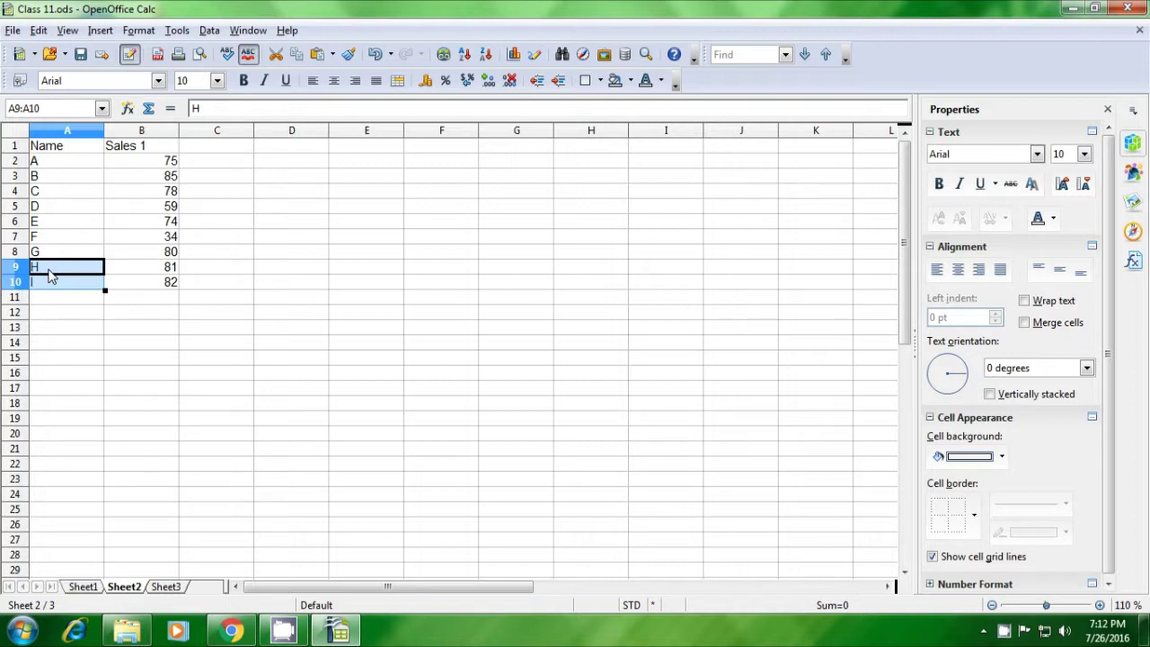
left_click(112, 315)
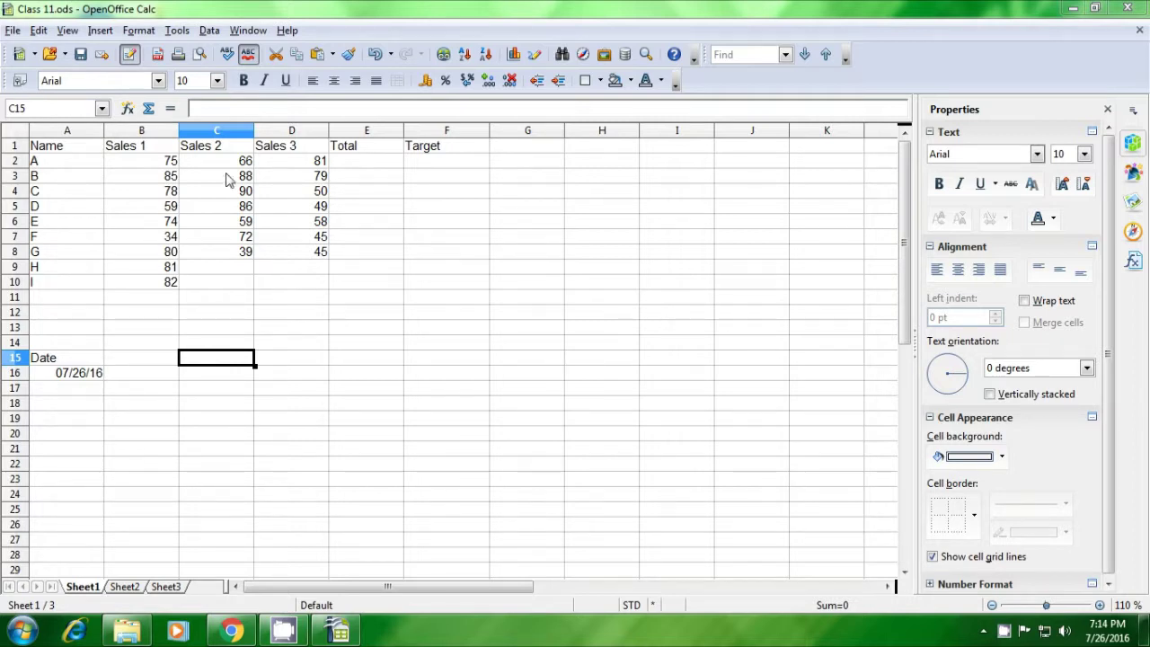
Copy the header row A1:F1 from Sheet1 into row 1 of Sheet3.
left_click_drag(86, 153, 424, 152)
key("ctrl+c")
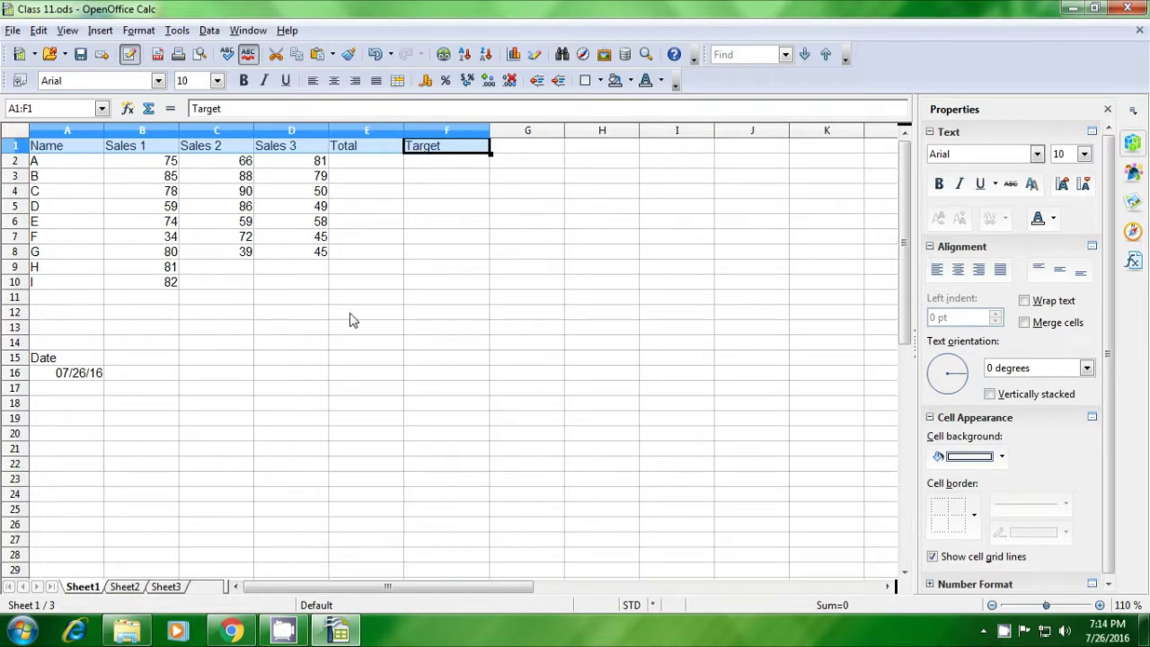
left_click(169, 589)
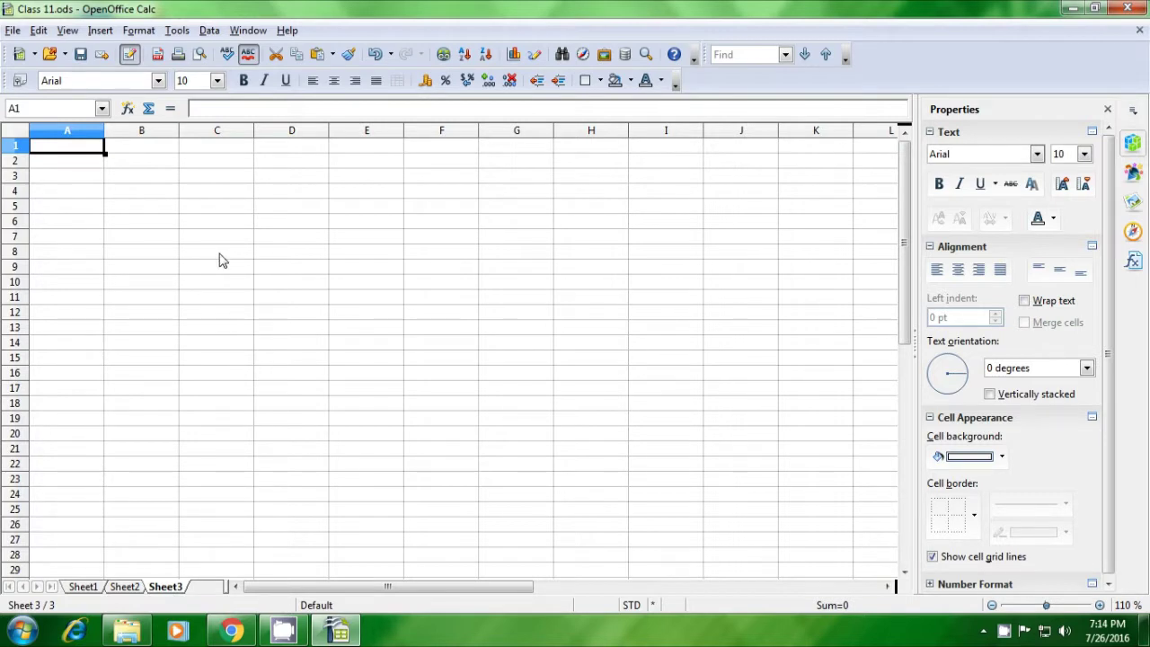
key("ctrl+v")
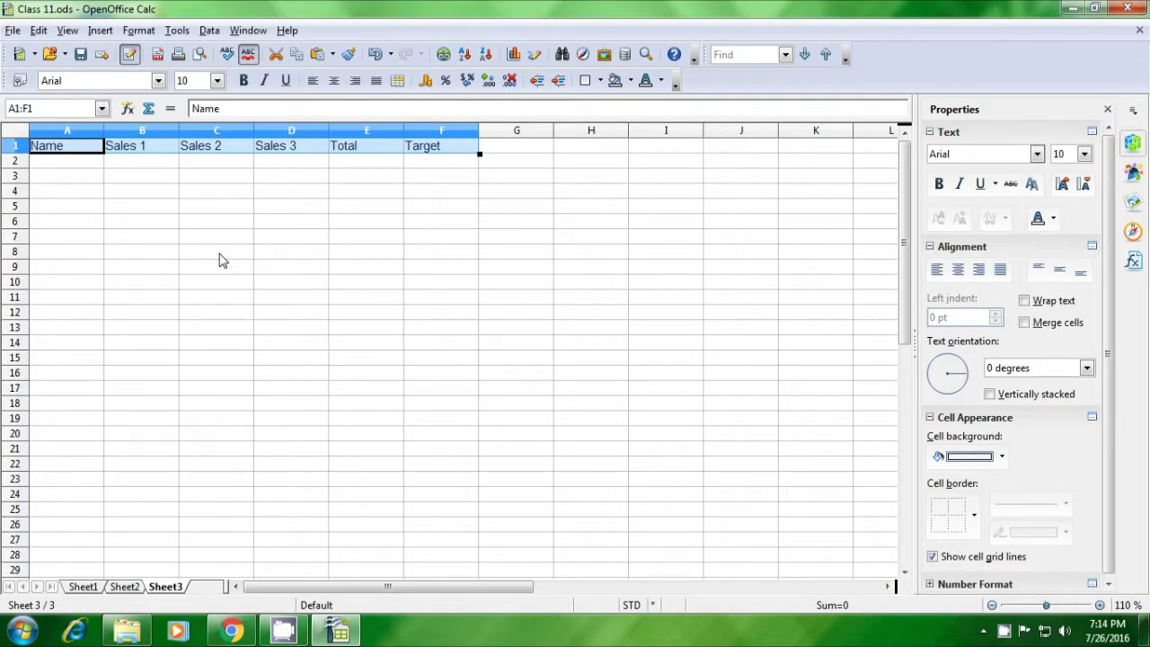
left_click(223, 260)
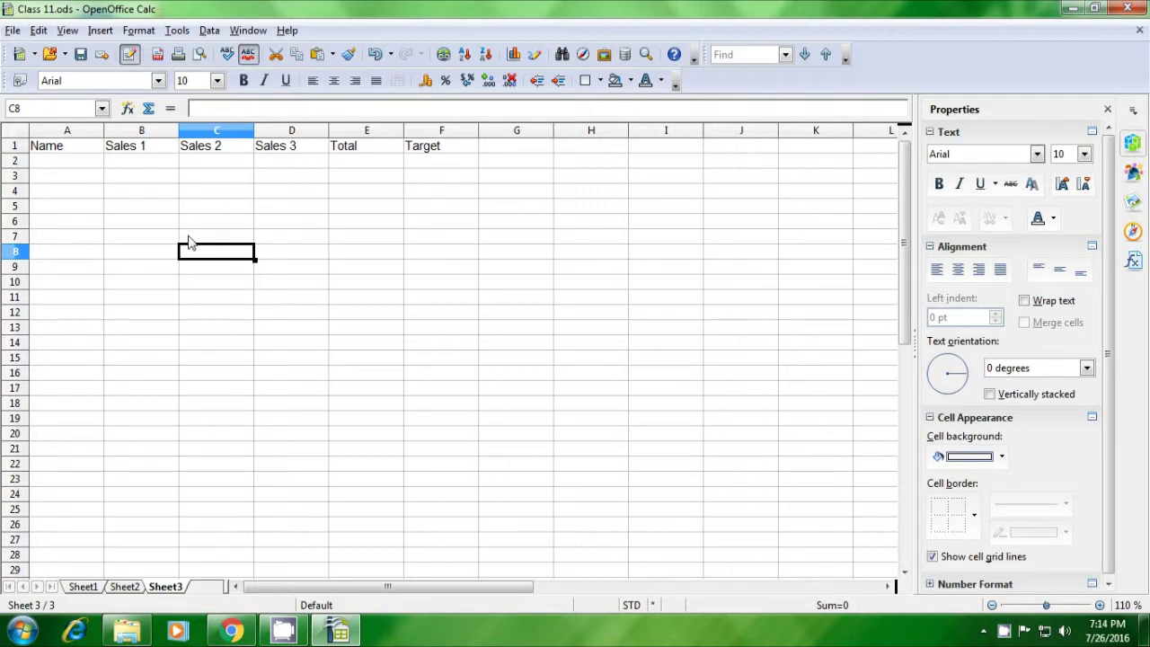
Start an HLOOKUP formula in Sheet3 cell A2 with A1 as search criterion and Sheet1 A1:F10 as array.
left_click(86, 168)
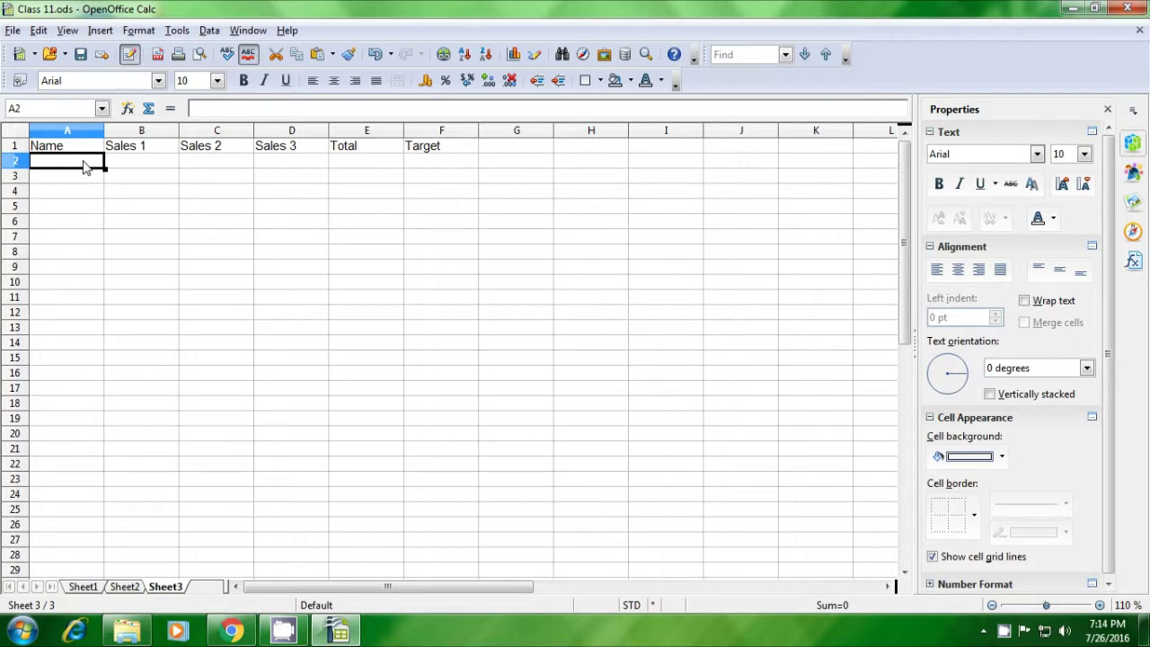
type("=h")
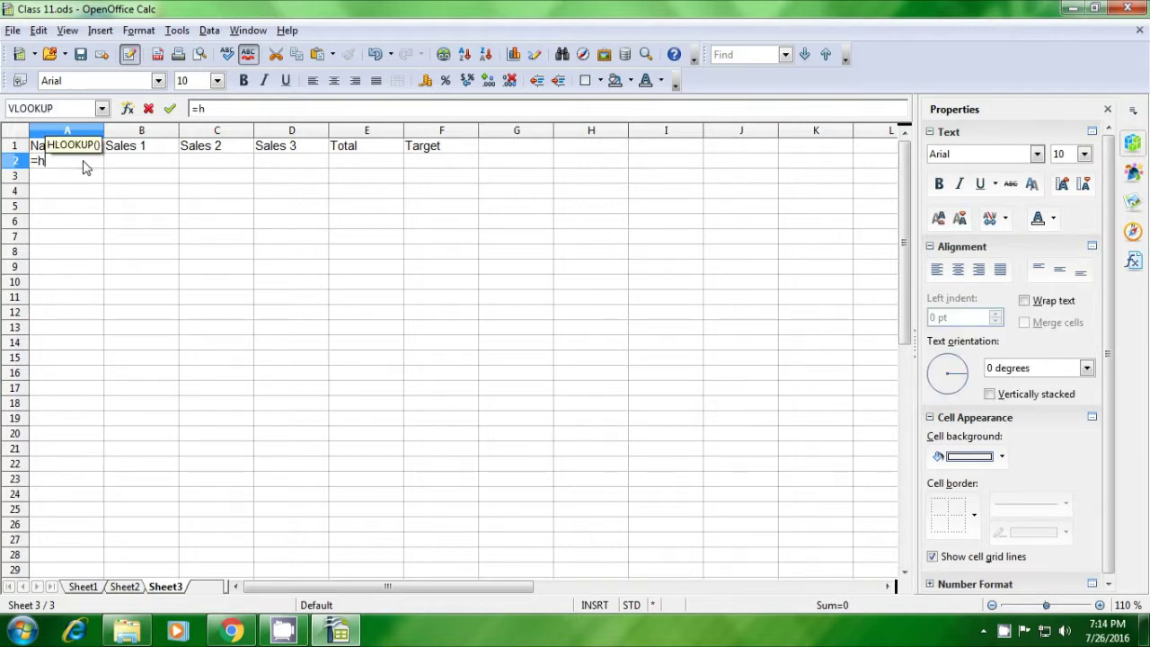
type("lookup(")
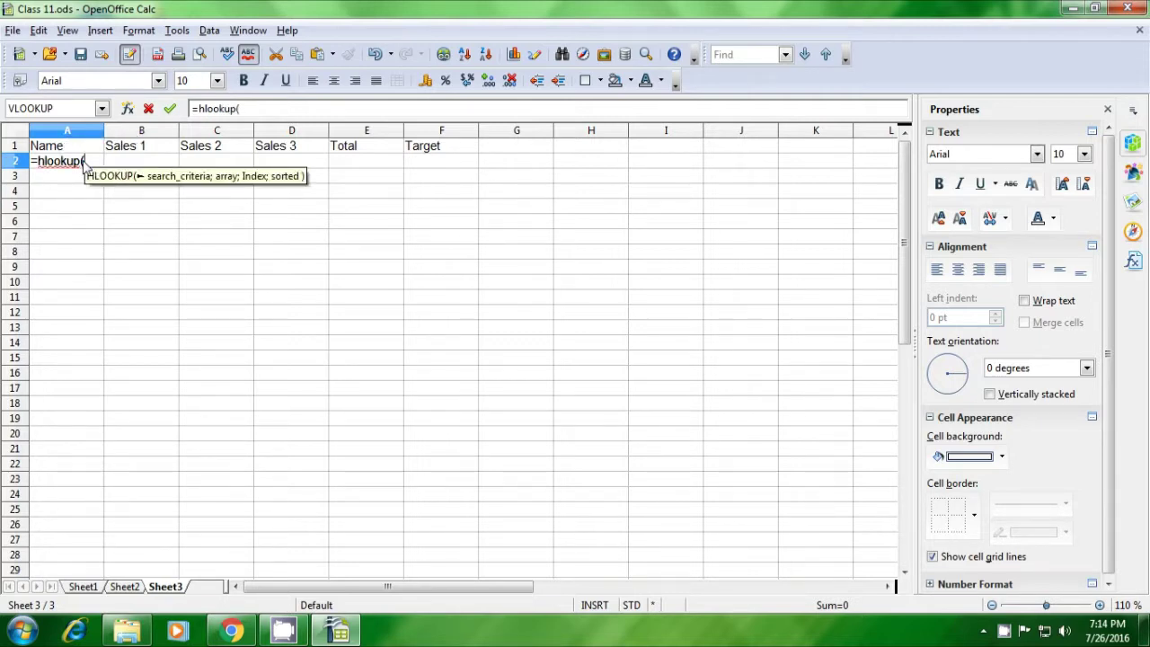
left_click(79, 149)
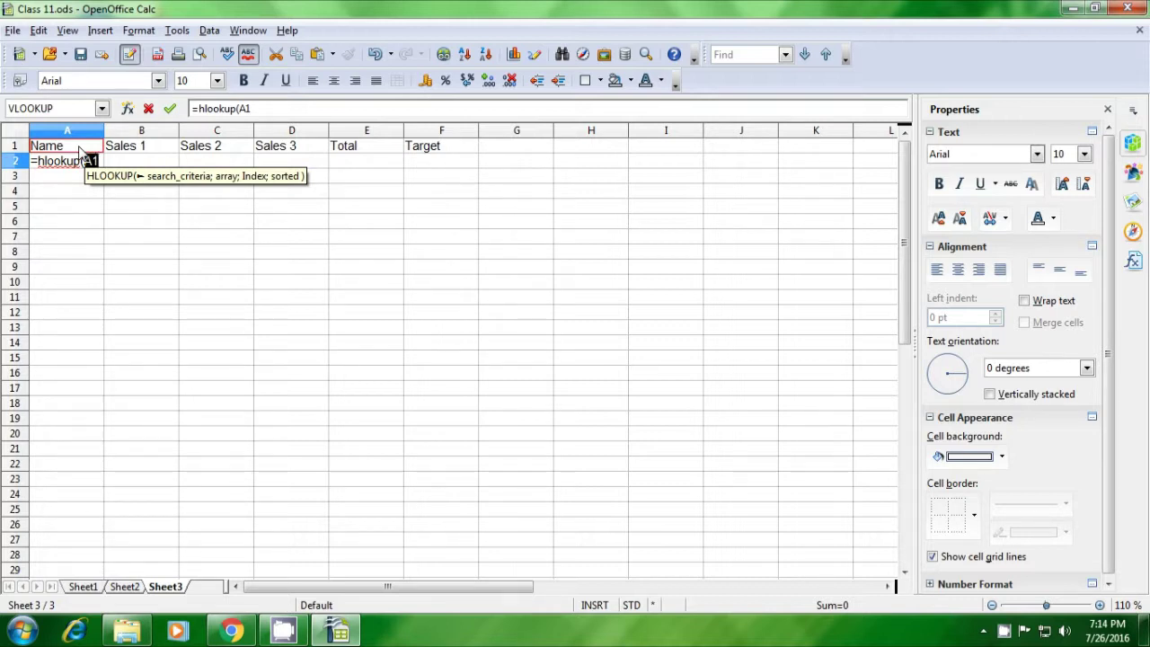
type(";")
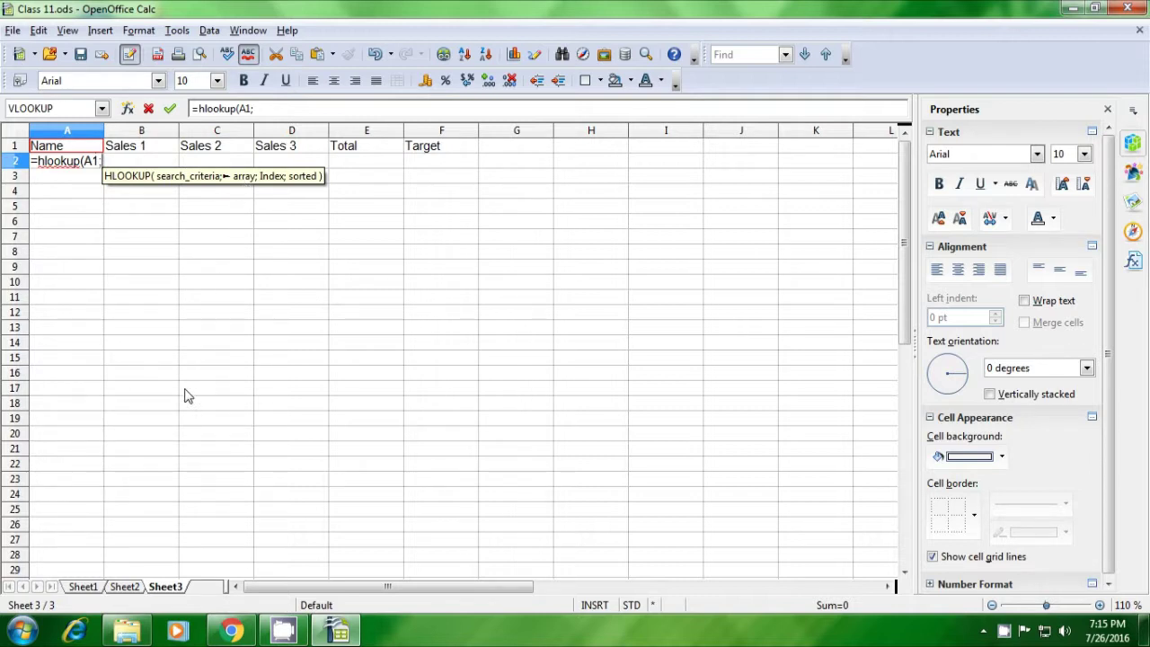
left_click(94, 586)
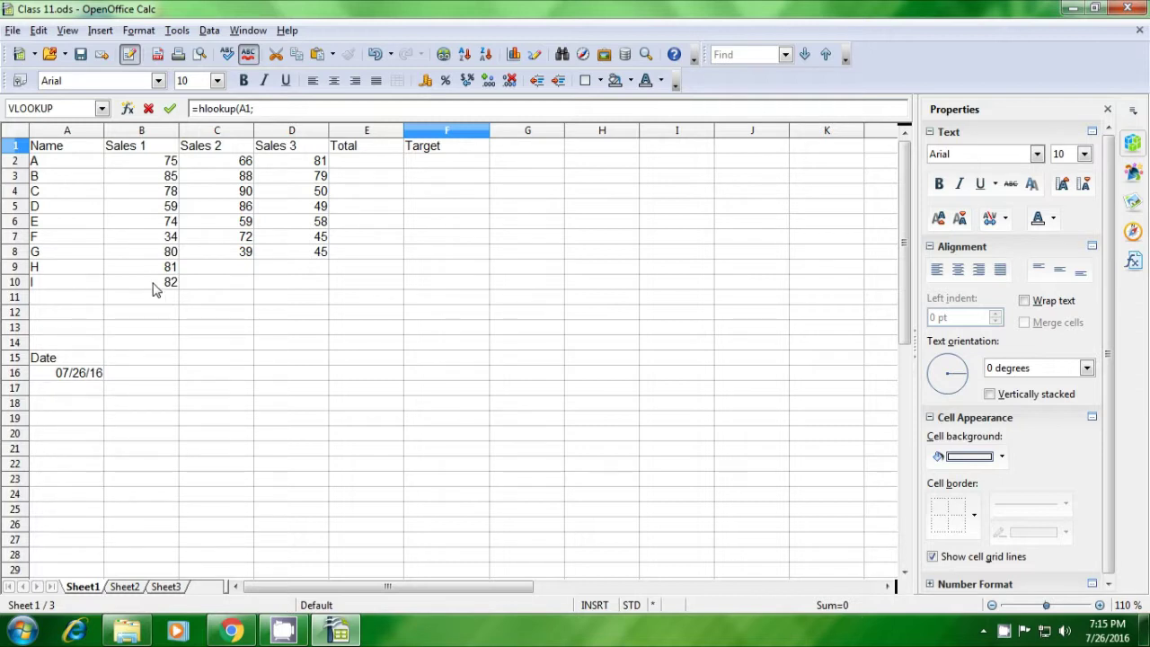
left_click(72, 155)
left_click_drag(72, 154, 433, 288)
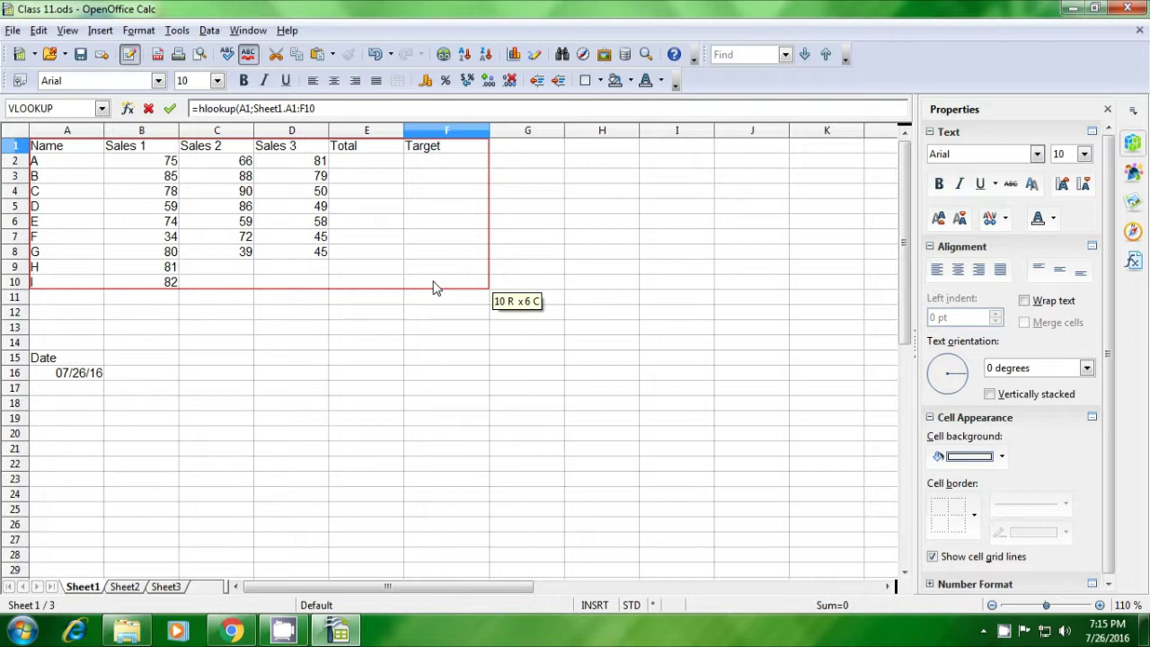
left_click(177, 586)
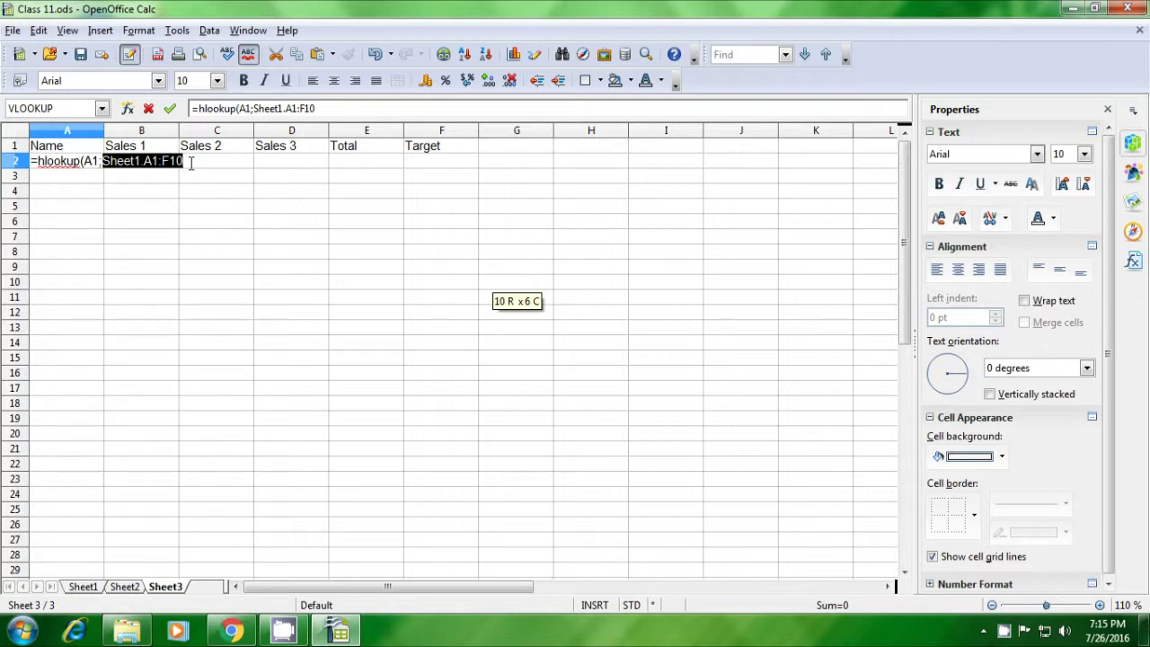
type(";")
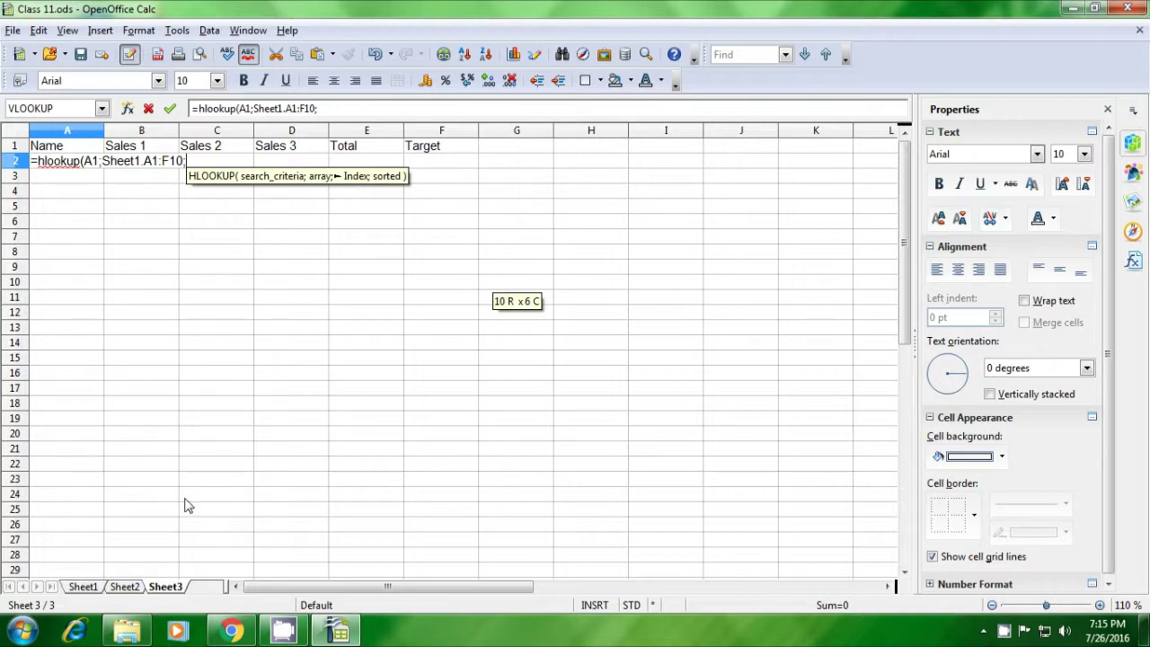
Complete the HLOOKUP formula with row index 3, checked against the Sheet1 table, and sorted value 0.
left_click(83, 588)
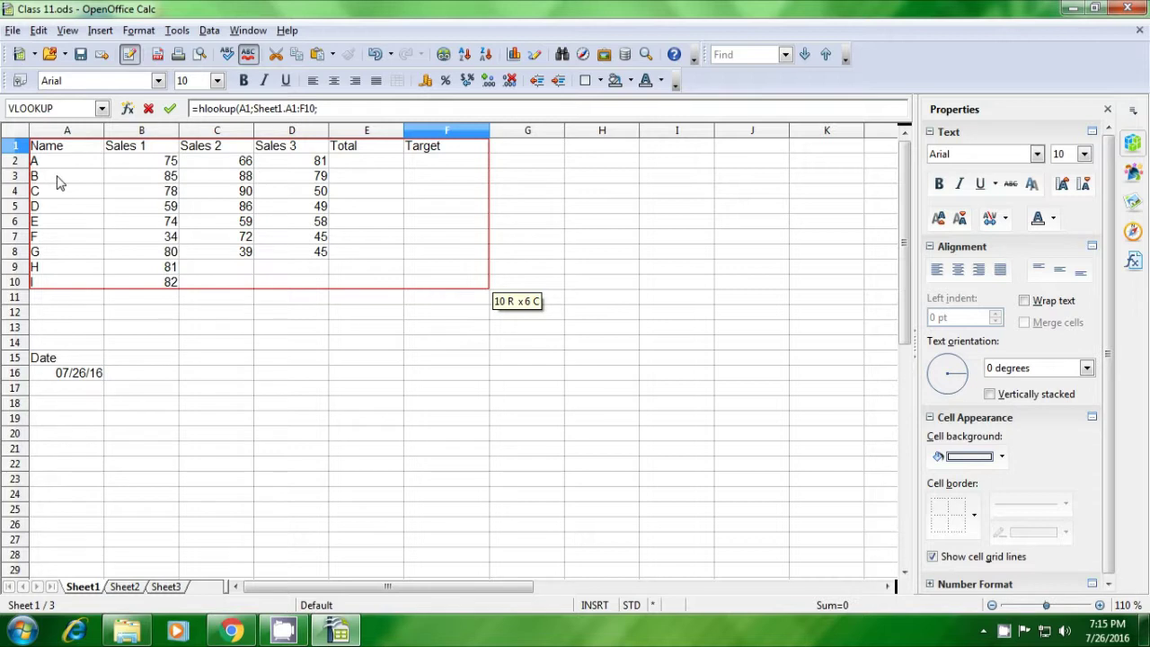
left_click(330, 111)
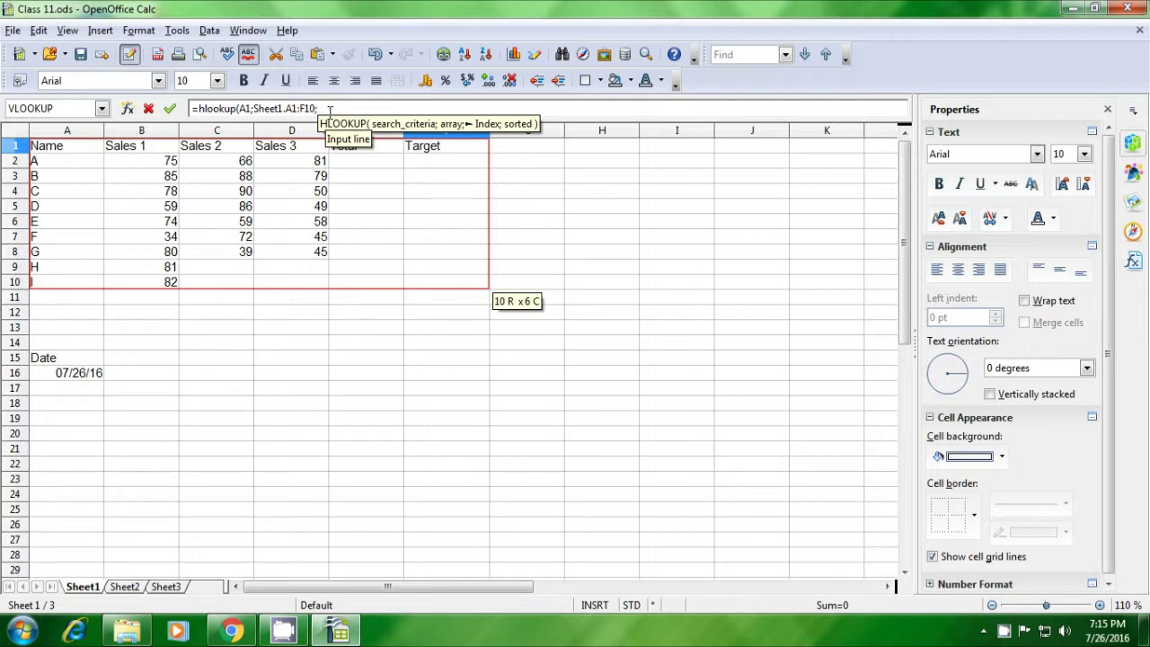
type("3")
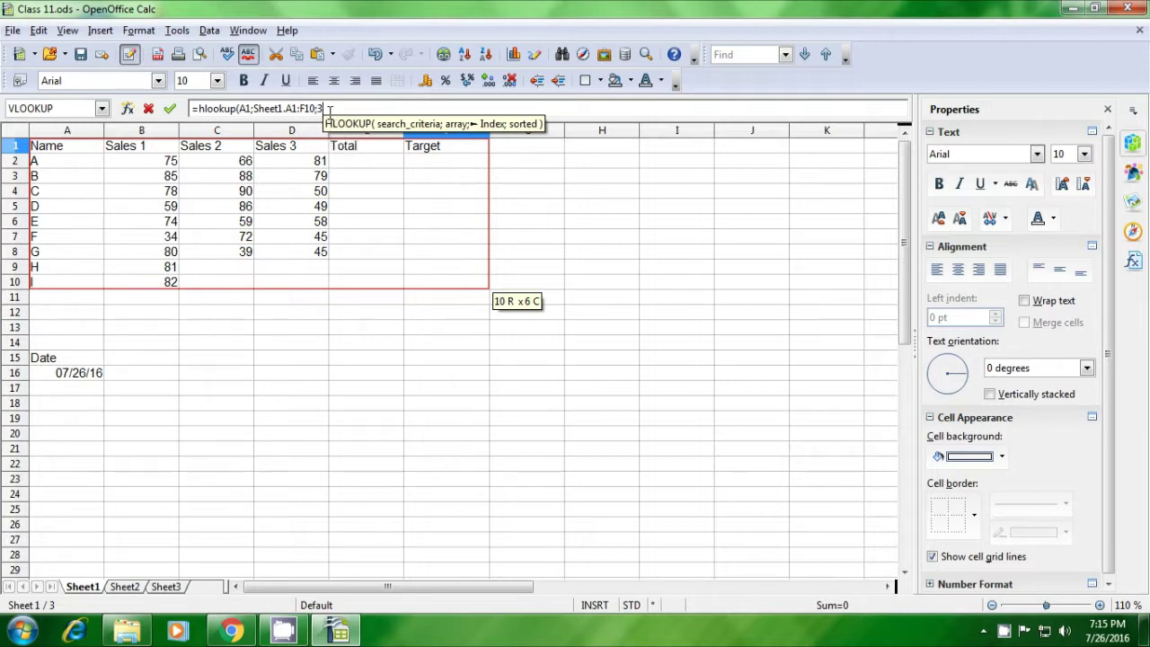
type(";")
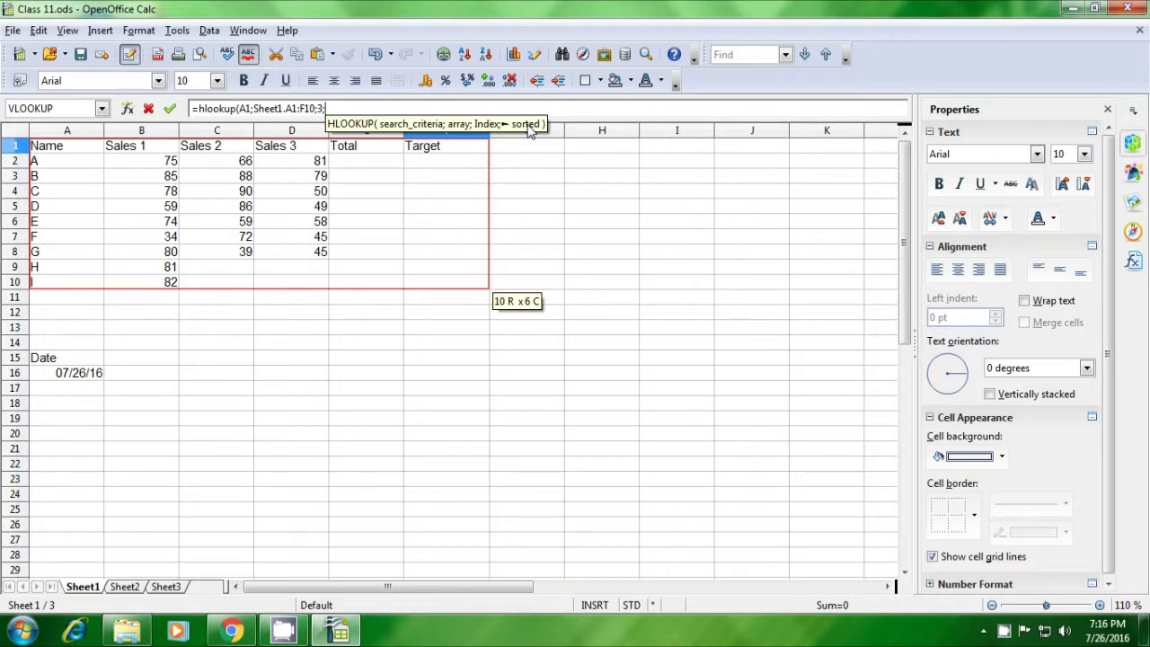
type("0")
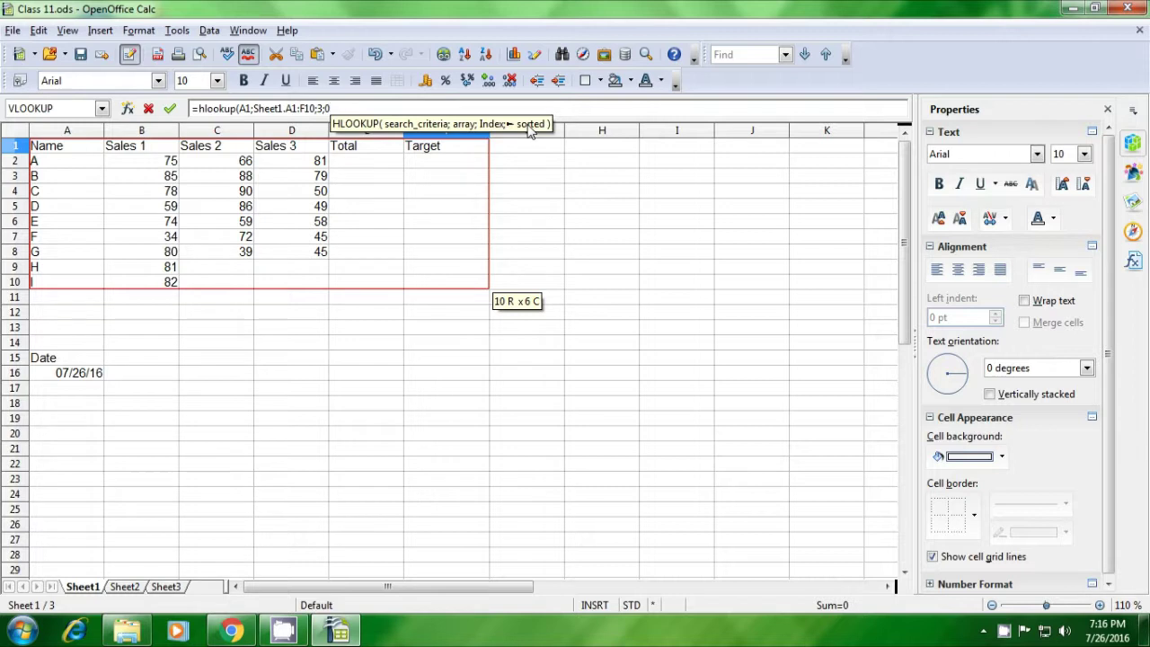
type(")")
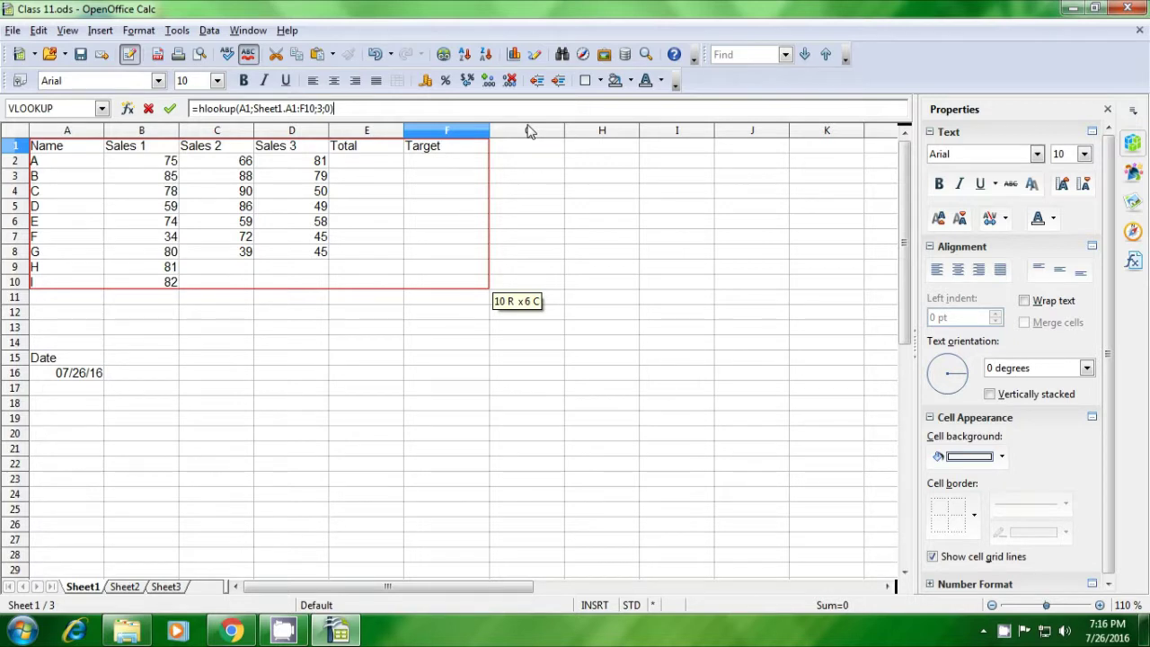
key("Return")
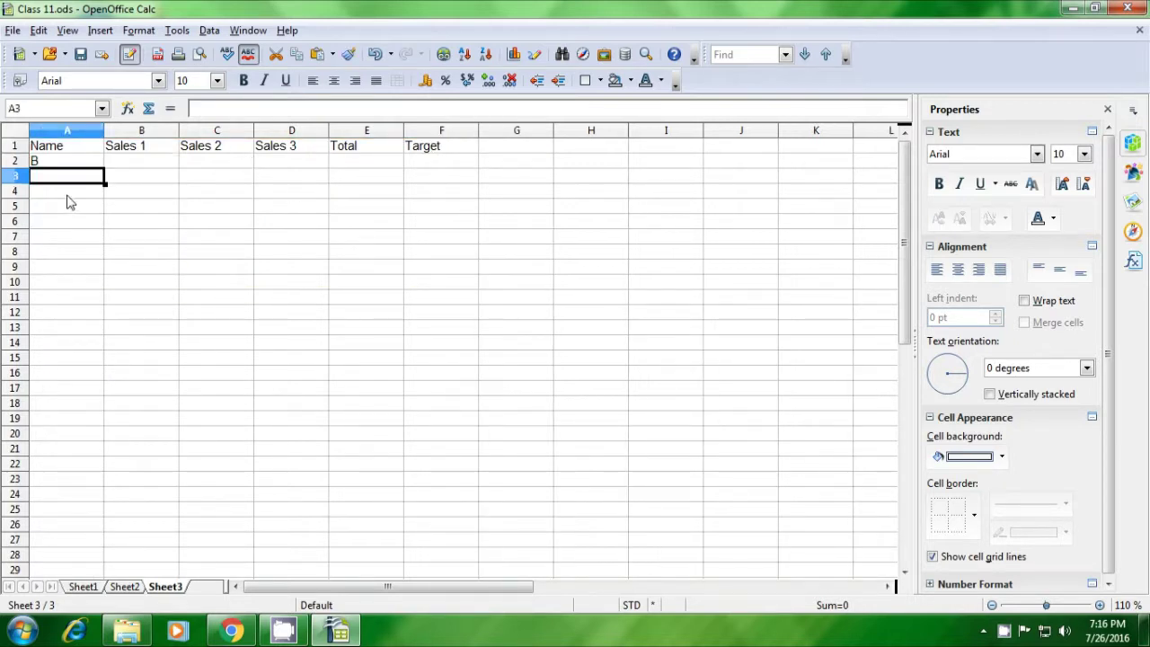
Fill the HLOOKUP formula from Sheet3 cell A2 across to F2.
left_click(54, 166)
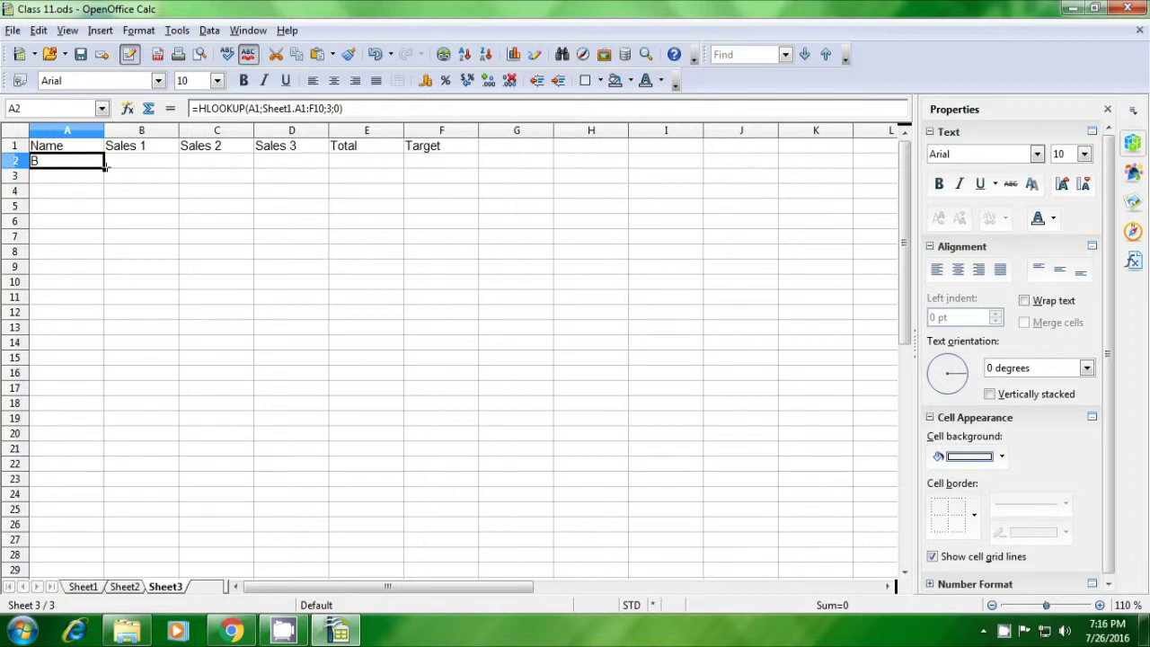
left_click_drag(105, 166, 443, 166)
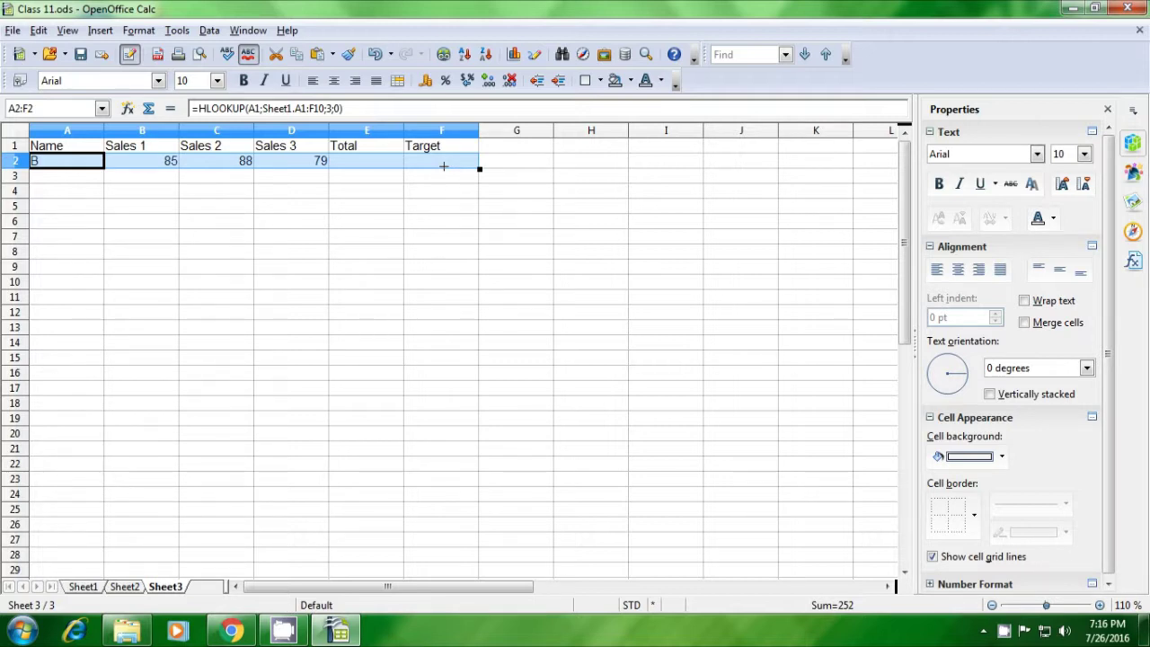
left_click(136, 214)
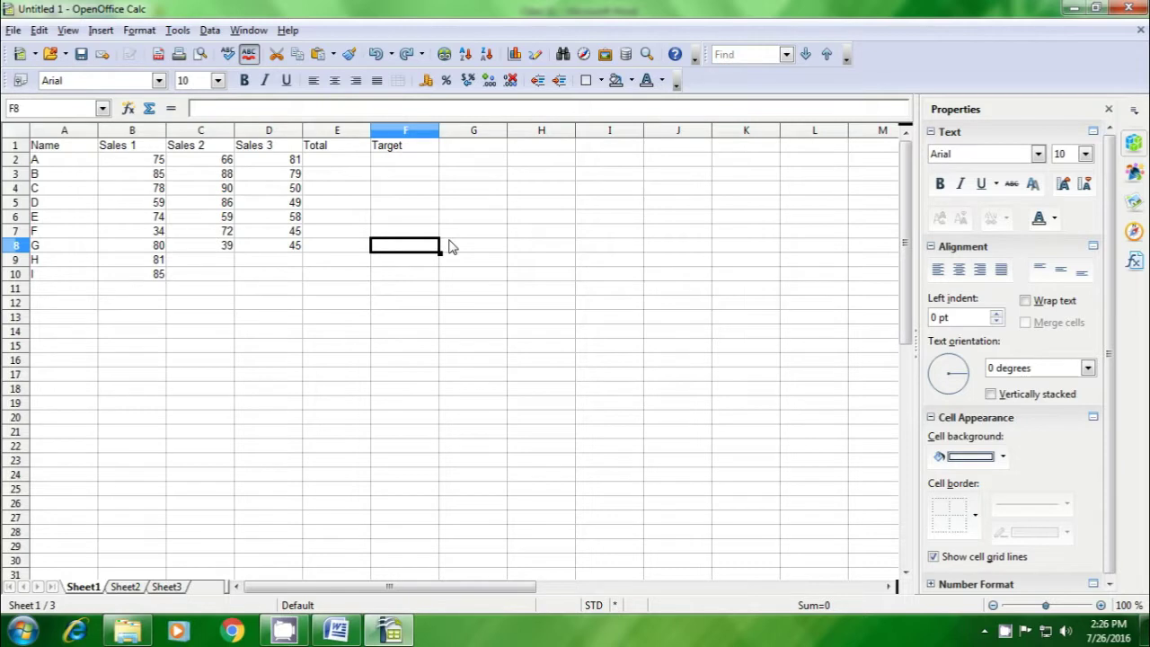
Enter a SUM formula for B2:D2 in the Total cell E2 of Sheet1 in Untitled 1.
left_click(336, 165)
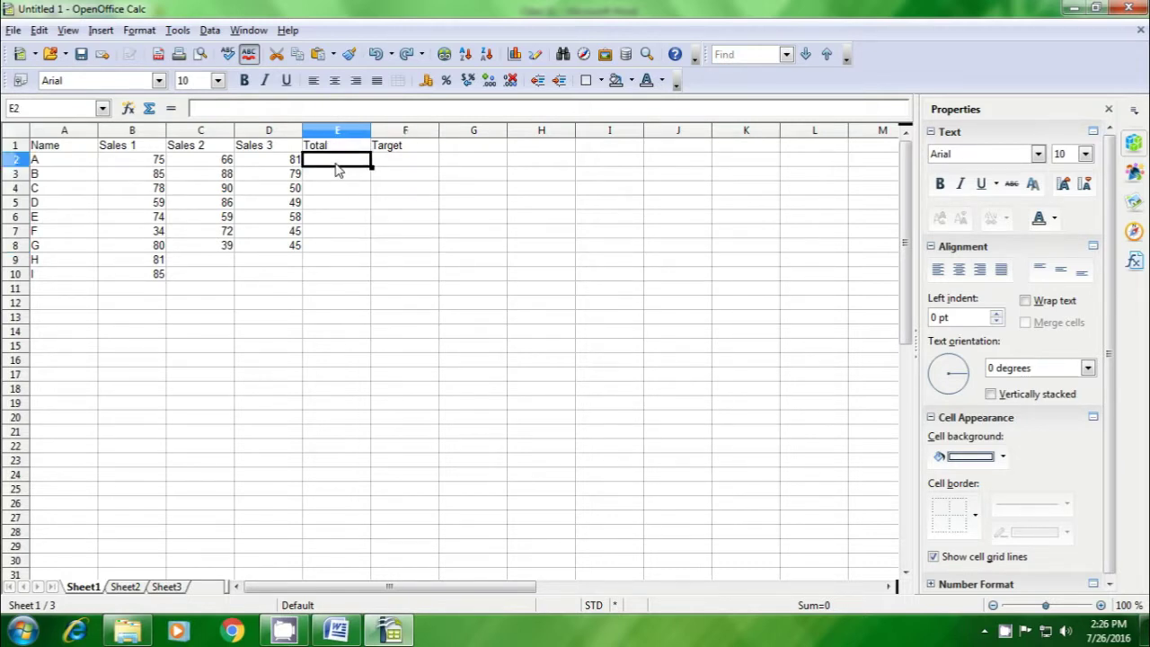
type("=sum(")
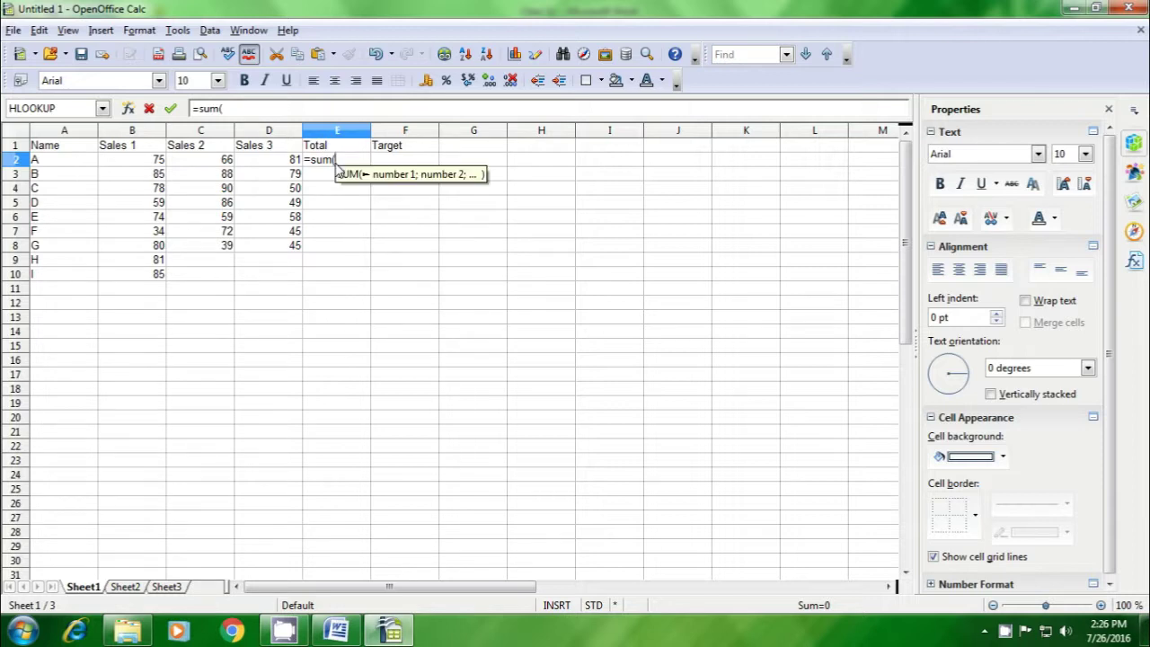
left_click(130, 166)
left_click_drag(130, 165, 242, 171)
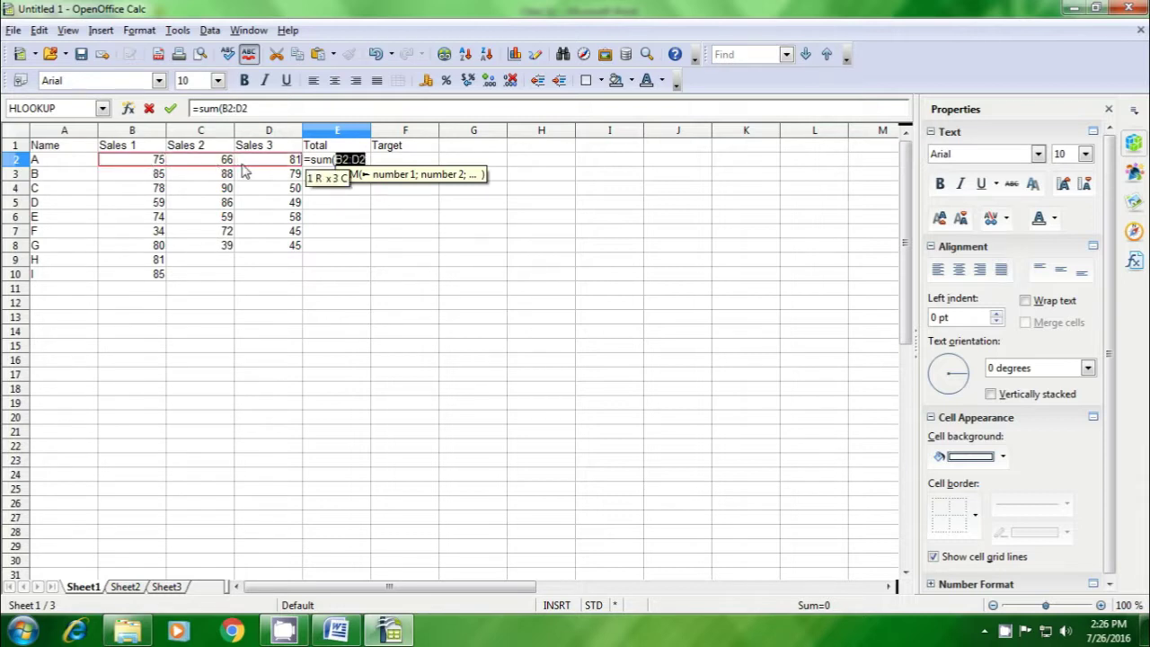
type(")")
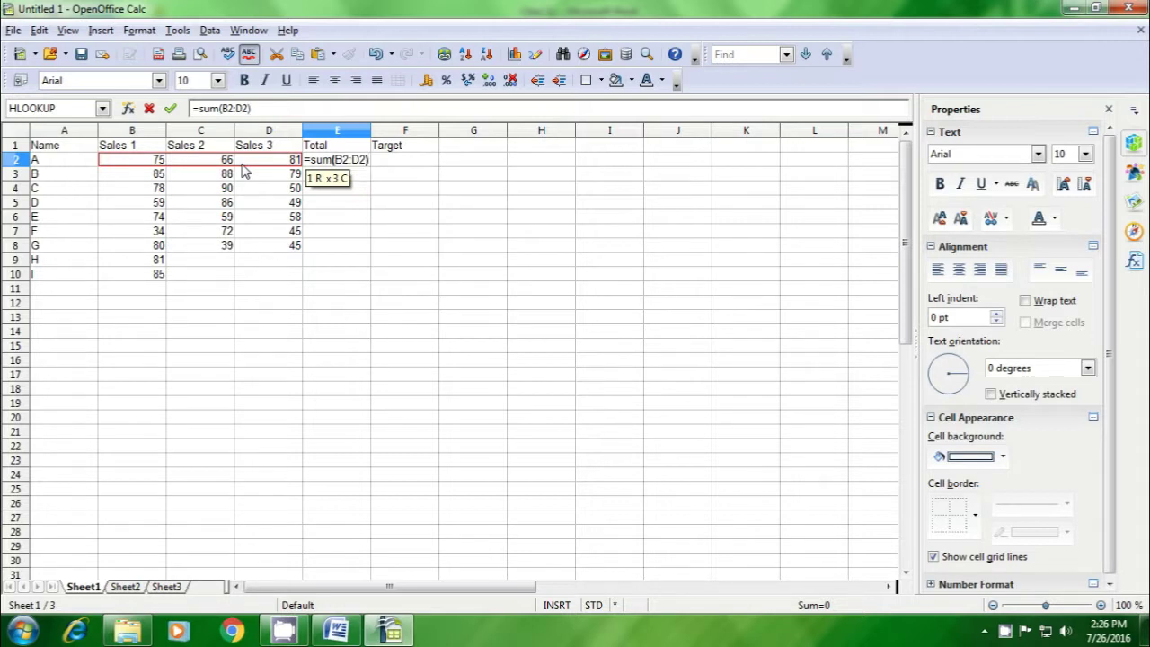
key("Return")
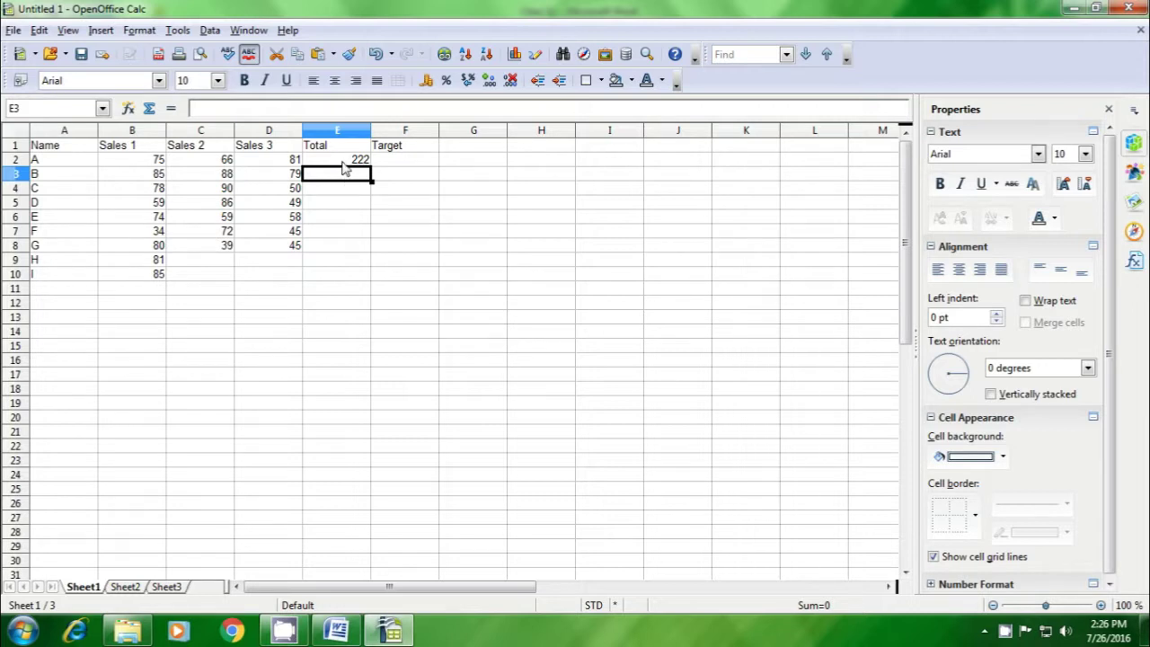
Fill the SUM formula from Total cell E2 down to E10.
left_click(342, 164)
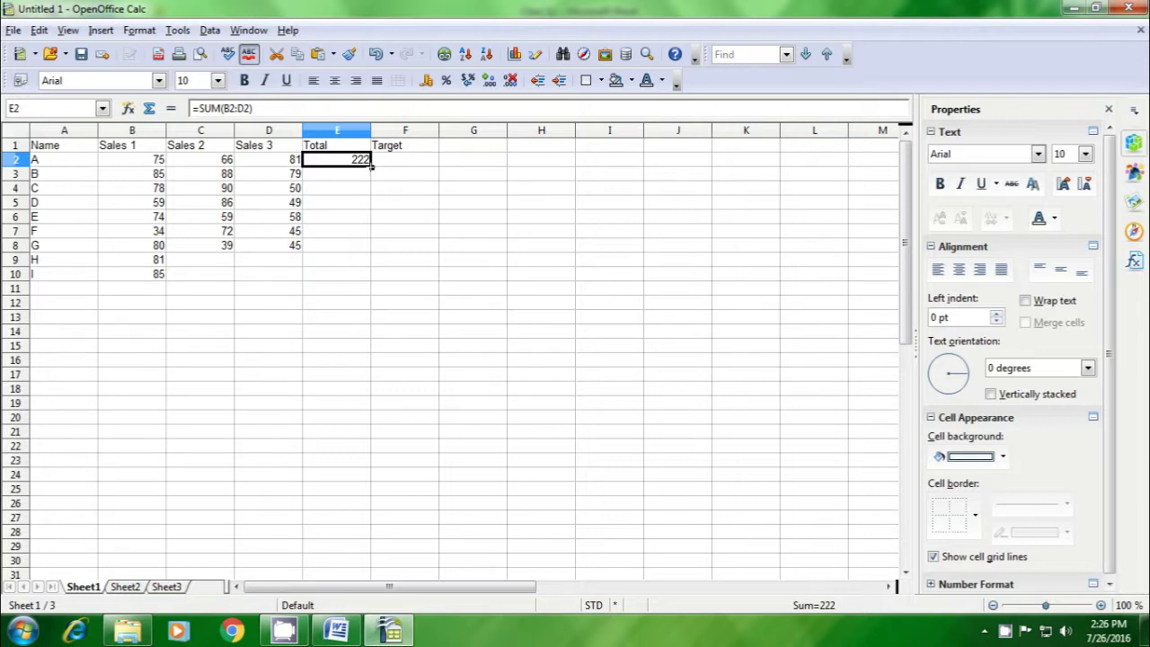
left_click_drag(370, 166, 375, 275)
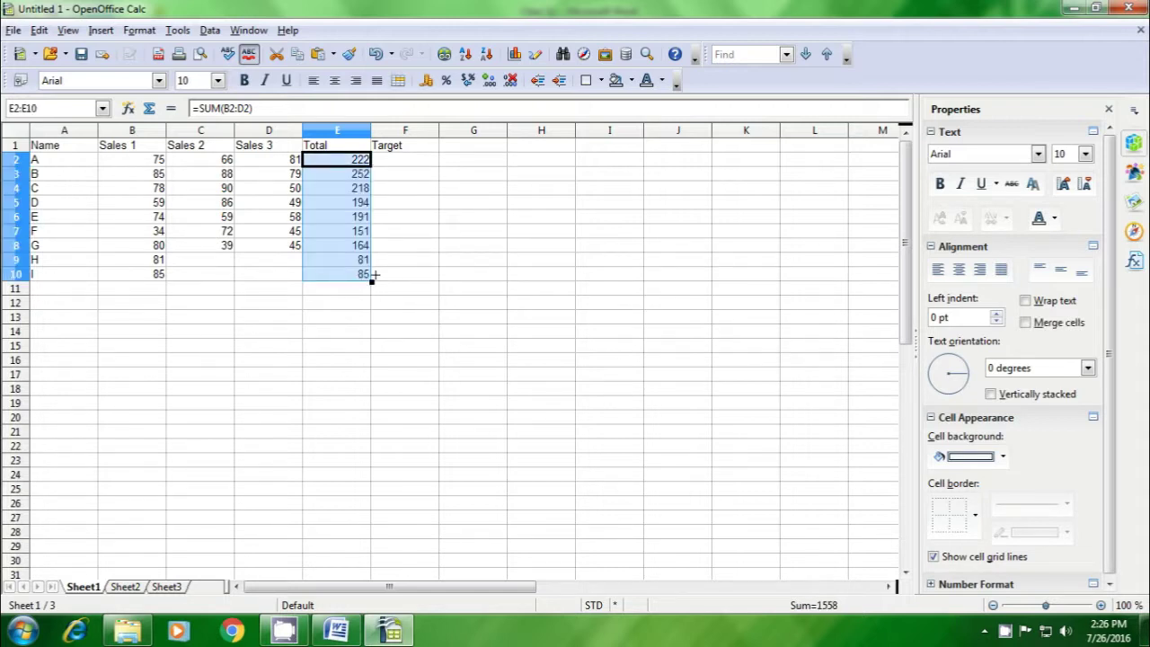
left_click(352, 298)
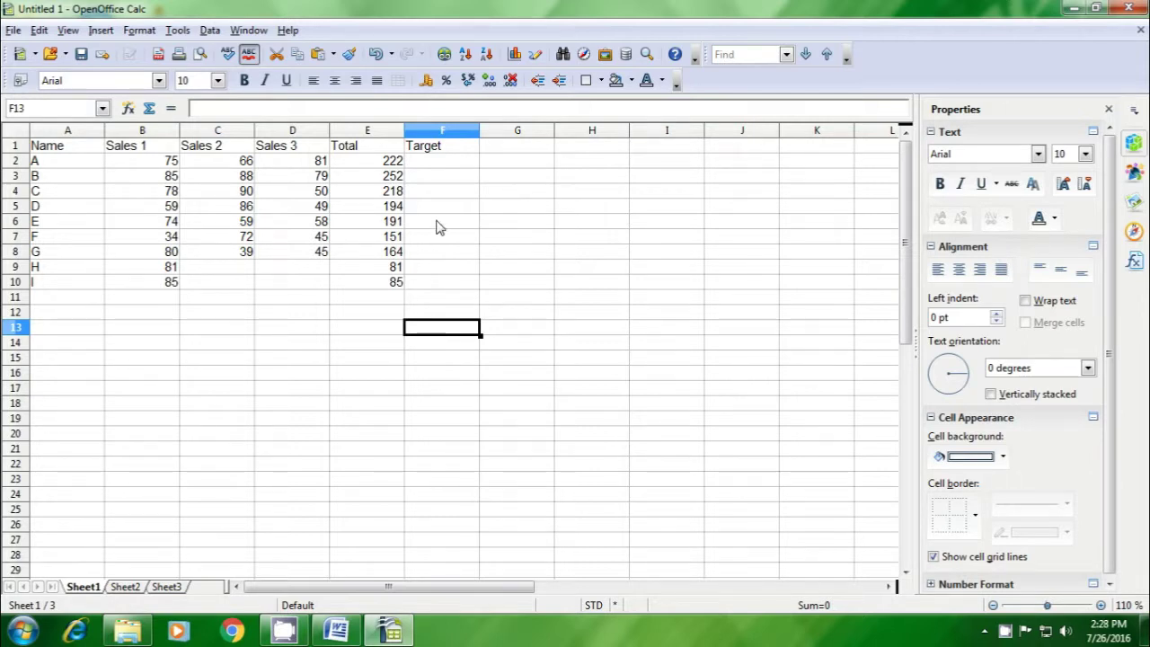
Start an IF formula in Target cell F2 that tests whether the total in E2 is greater than 195.
left_click(433, 170)
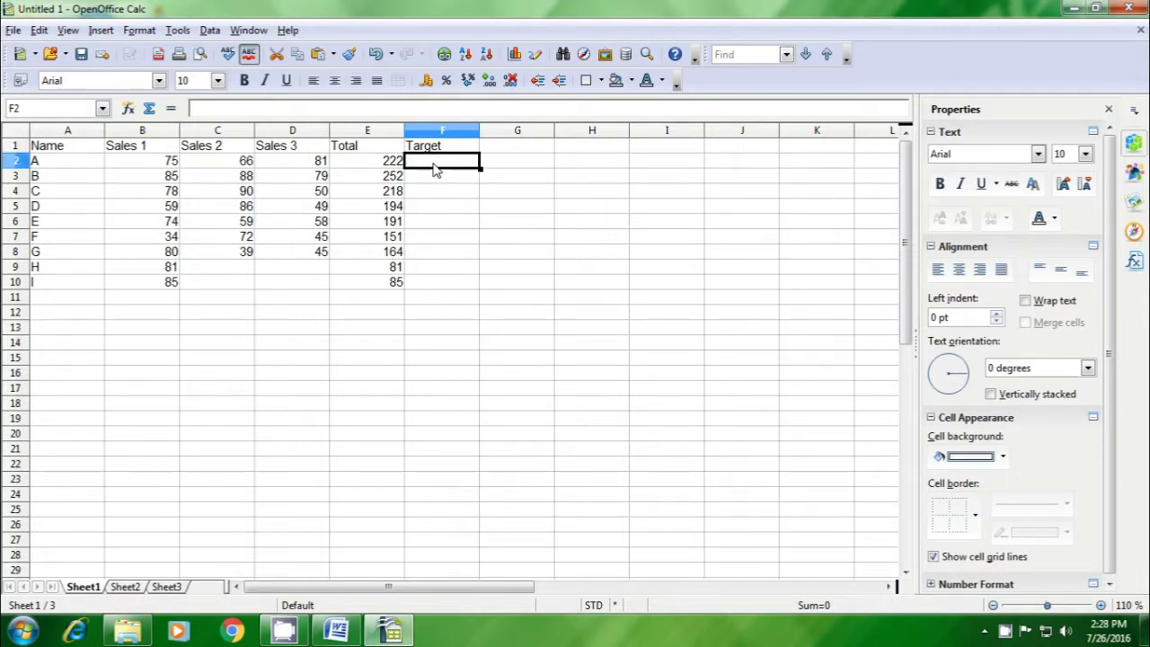
type("=if")
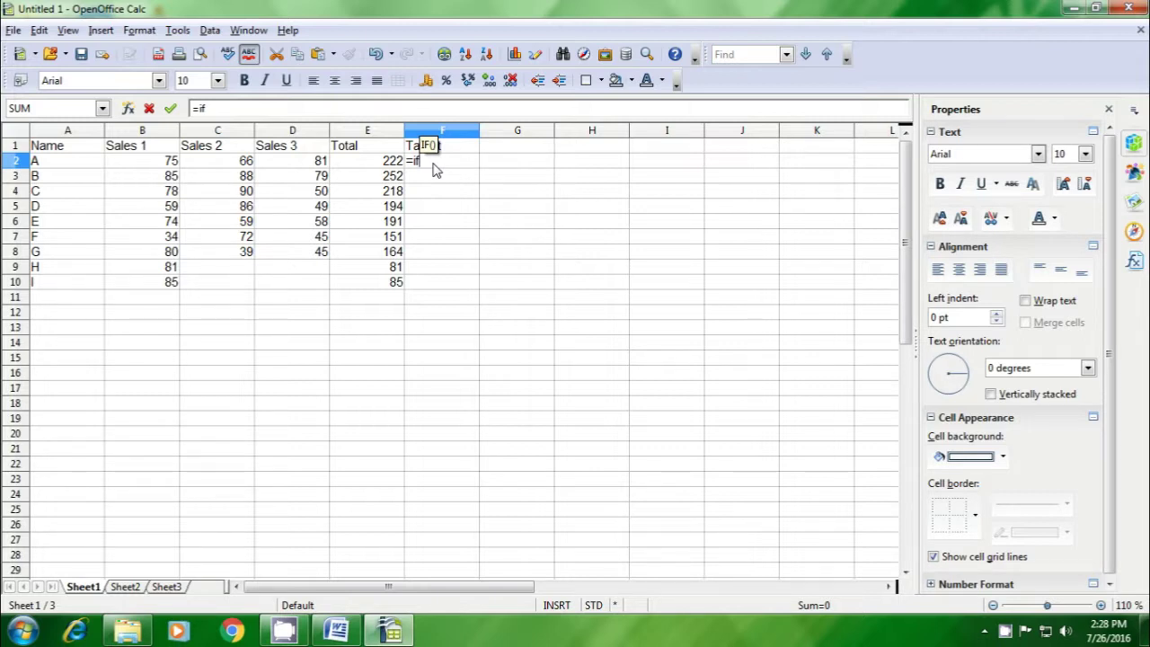
type("(")
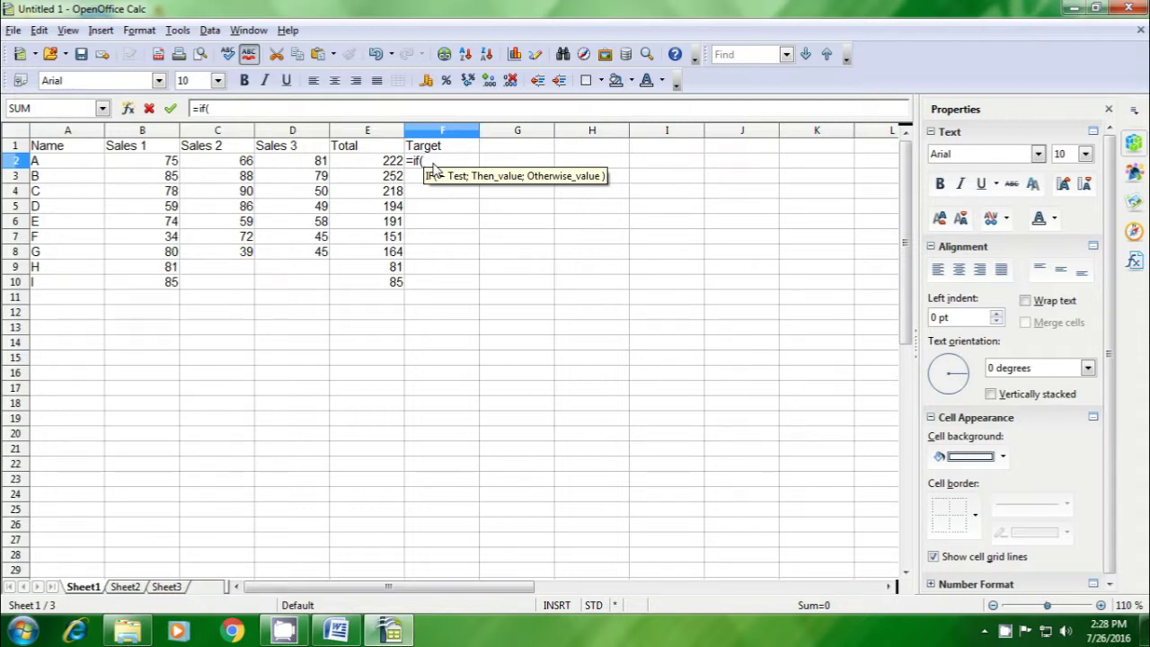
left_click(391, 164)
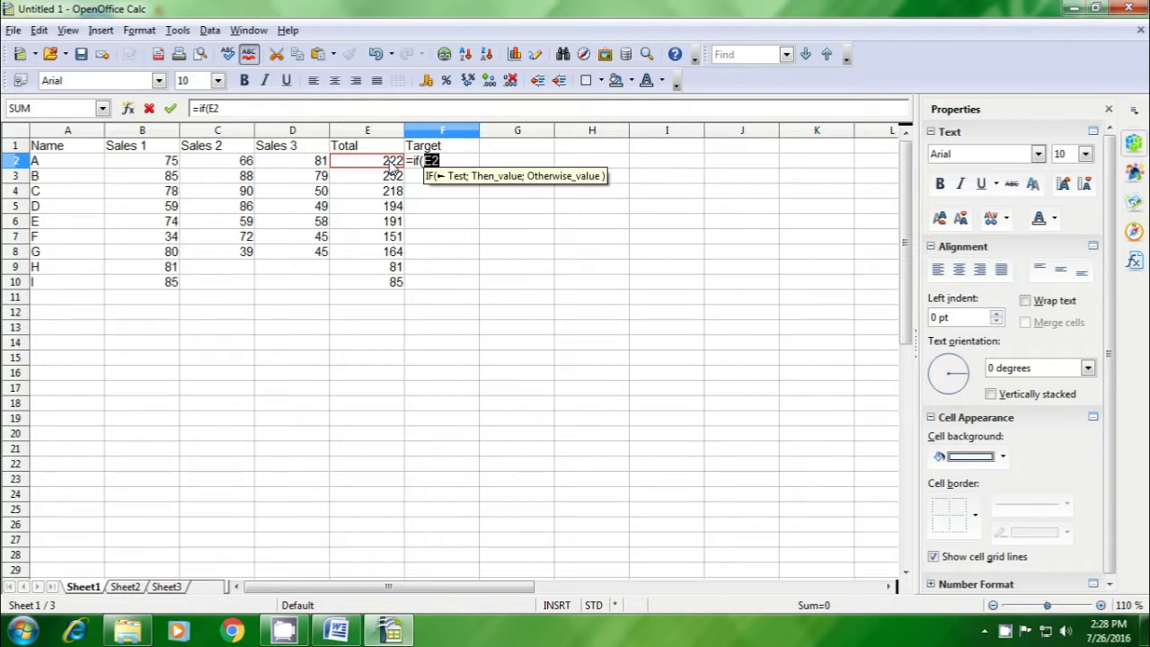
type(">")
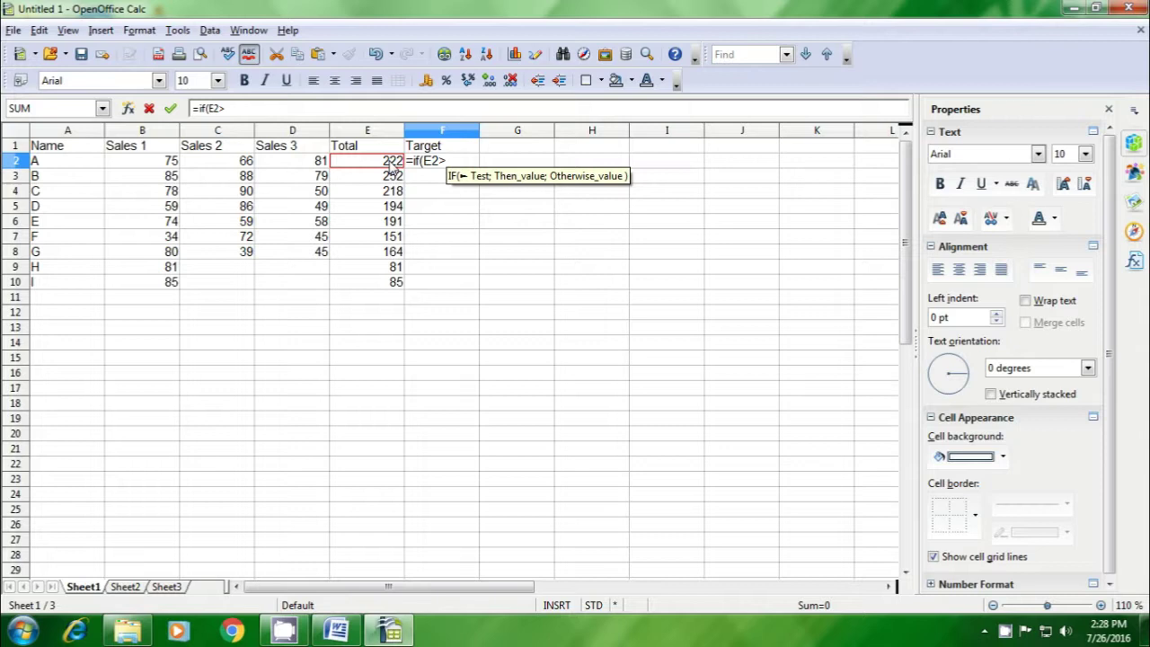
type("195")
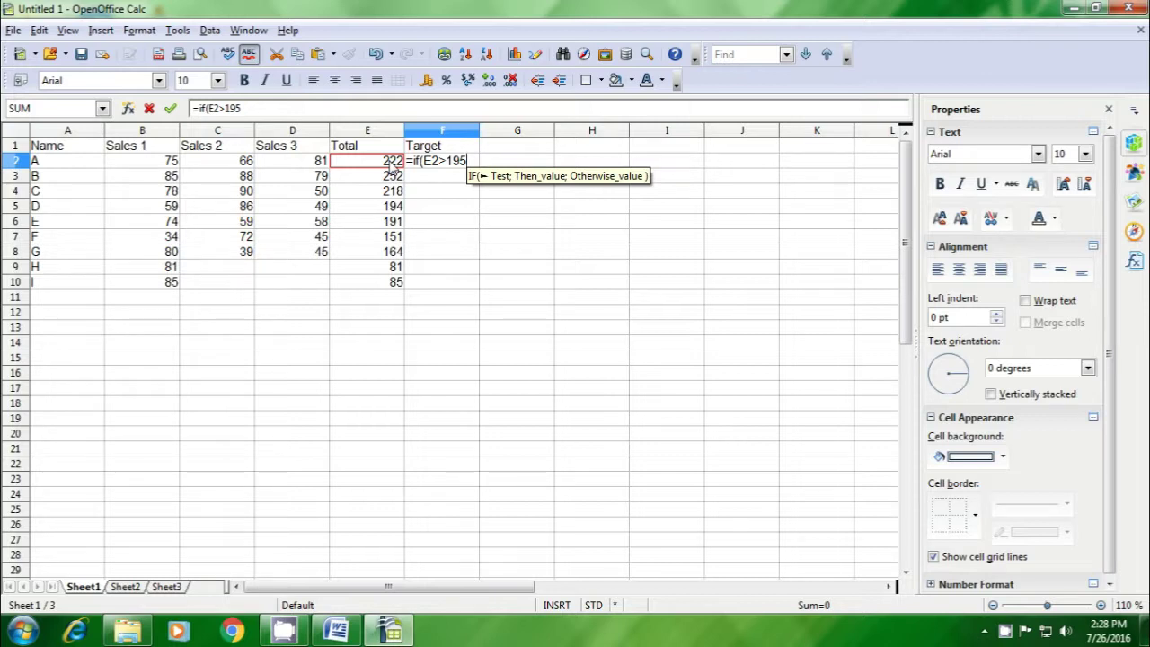
type(";")
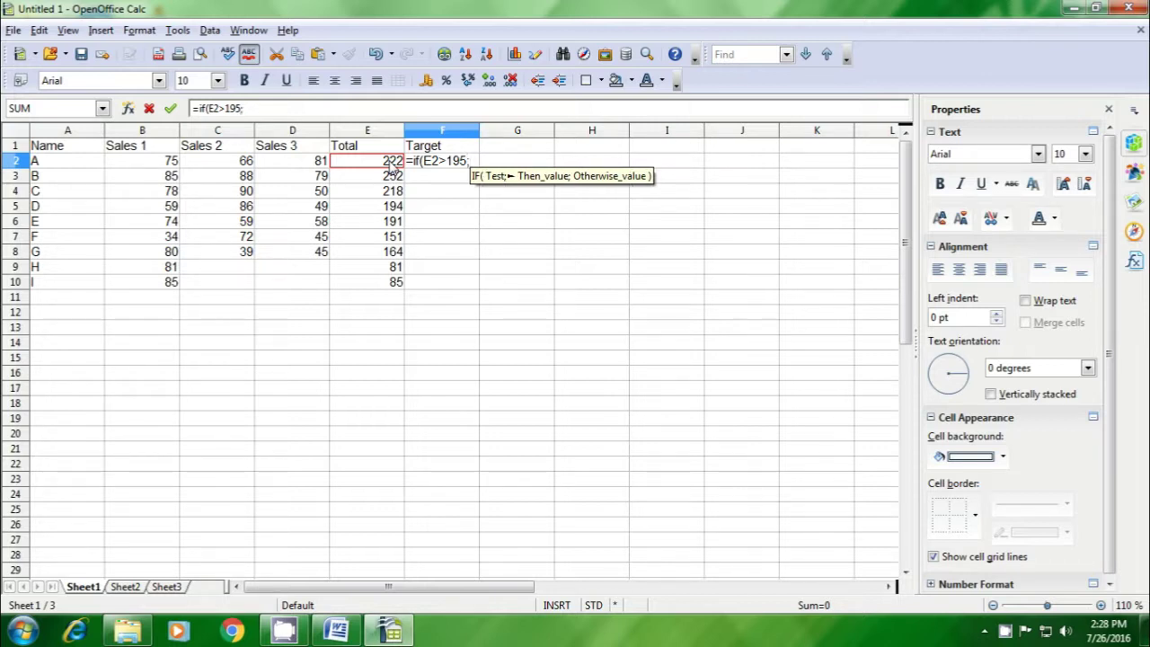
Complete the IF formula with "Completed" as the then value and "Not Complete" as the otherwise value.
type("\"")
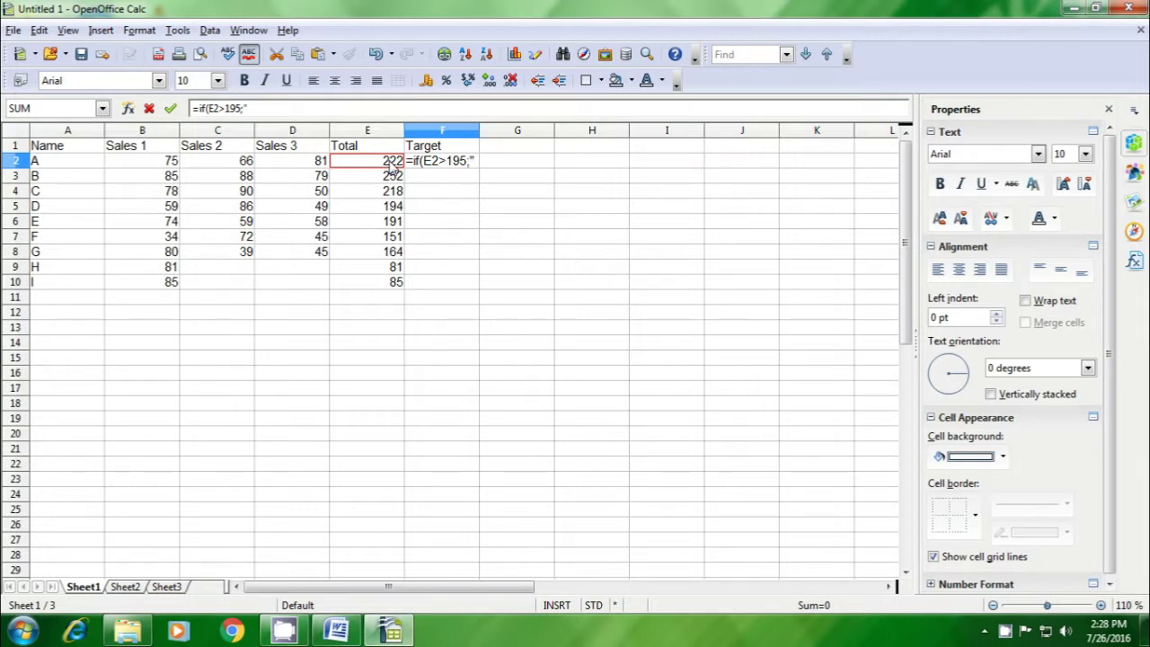
type("Completed")
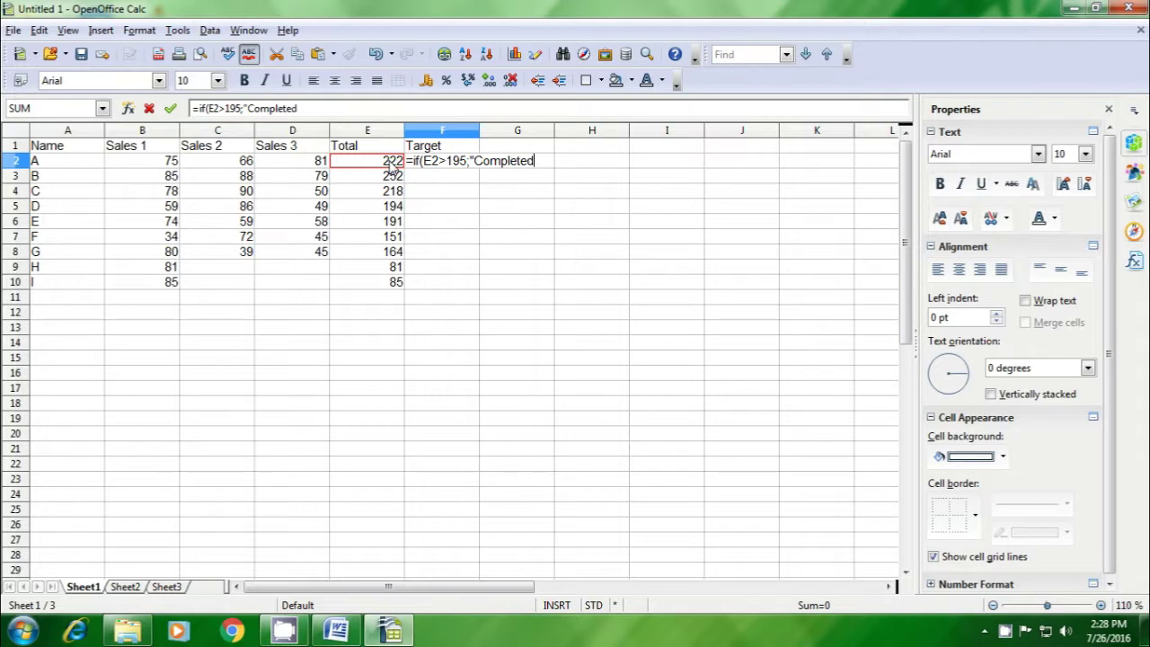
type("\"")
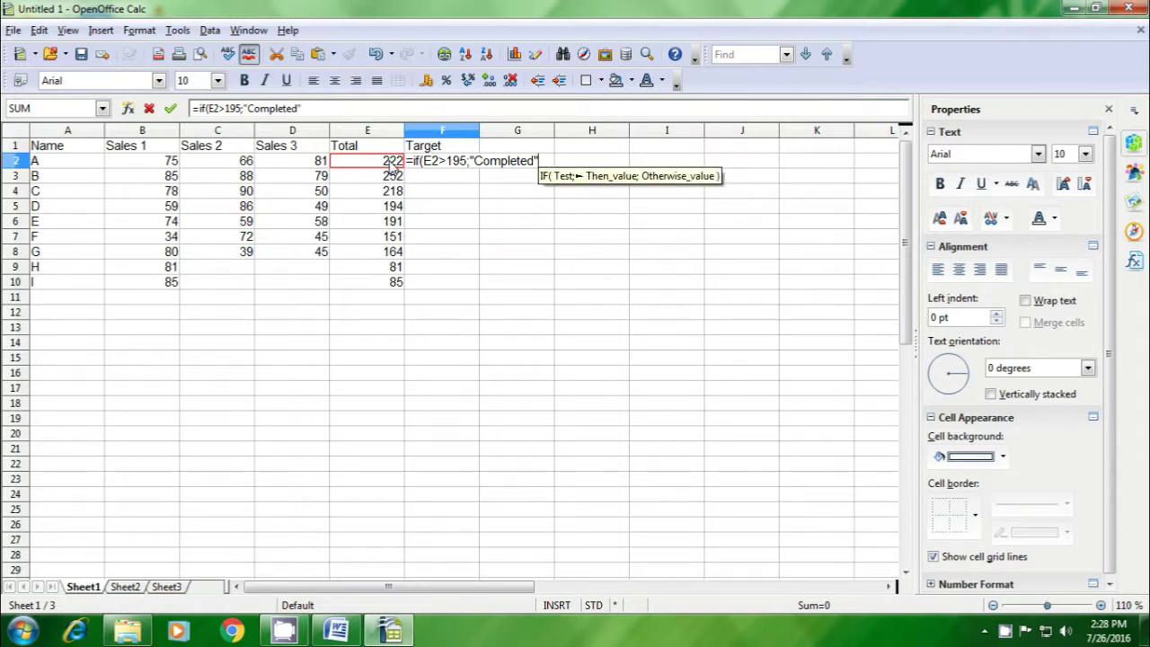
type(";")
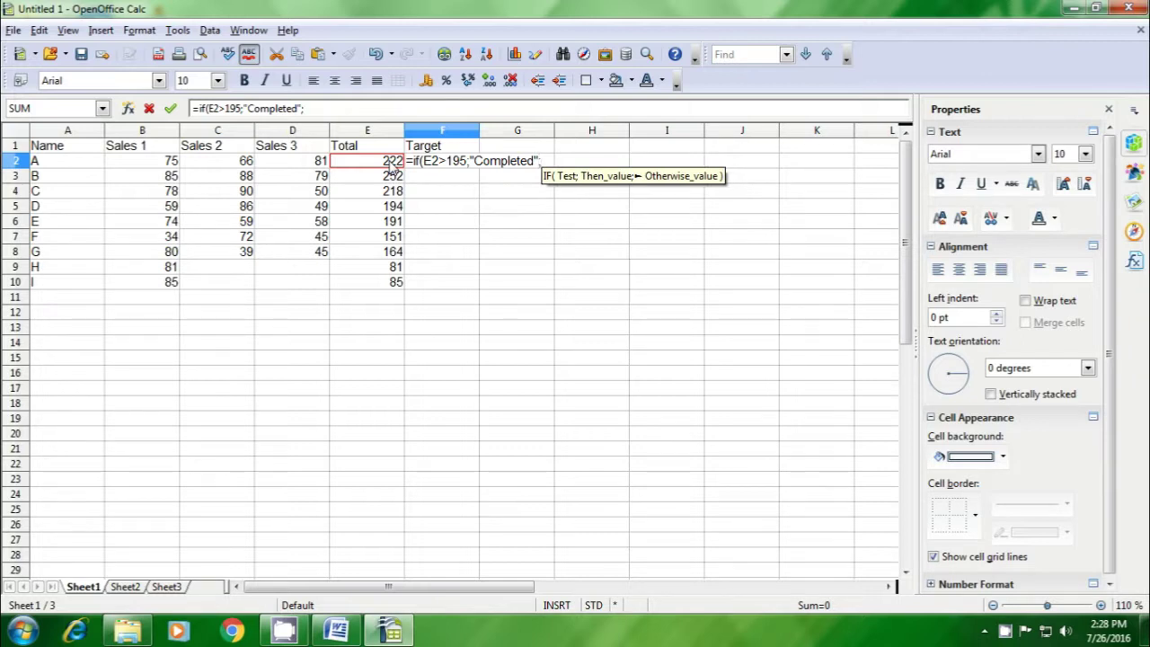
type("\"")
type("No")
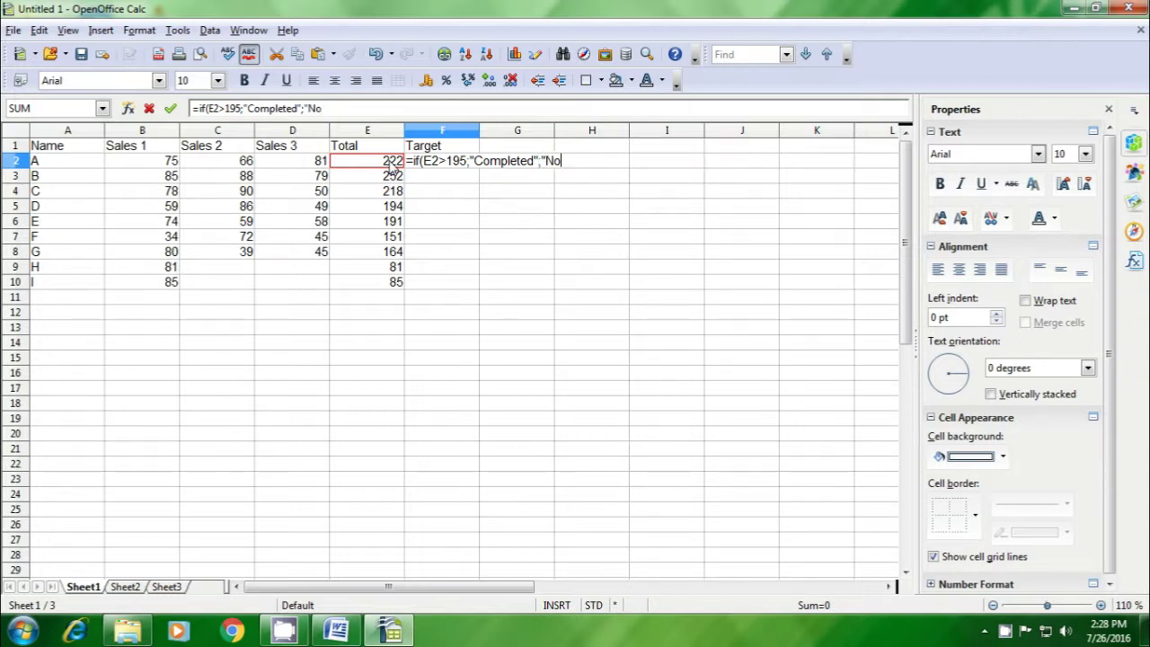
type("t Complete")
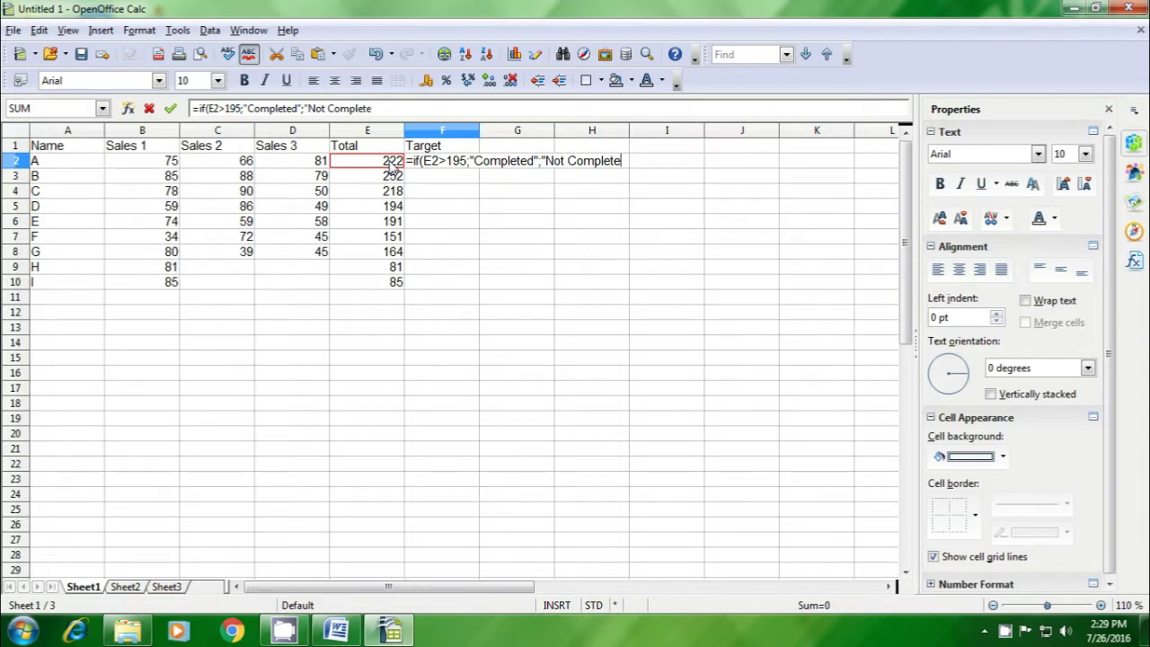
type("\"")
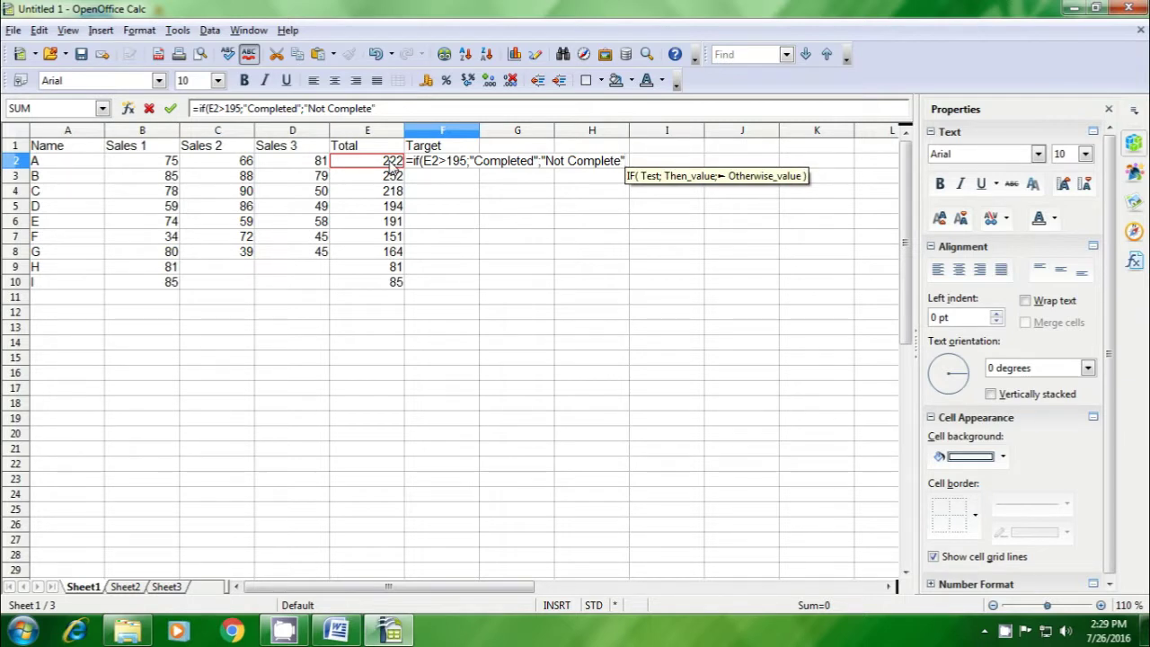
type(")")
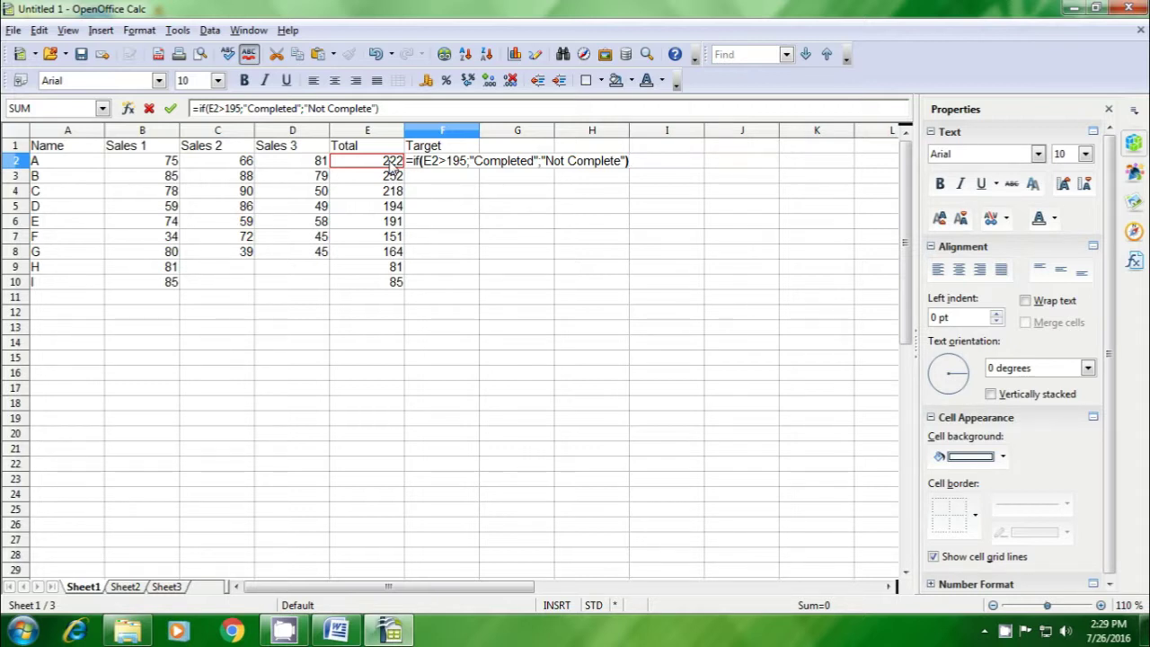
key("Return")
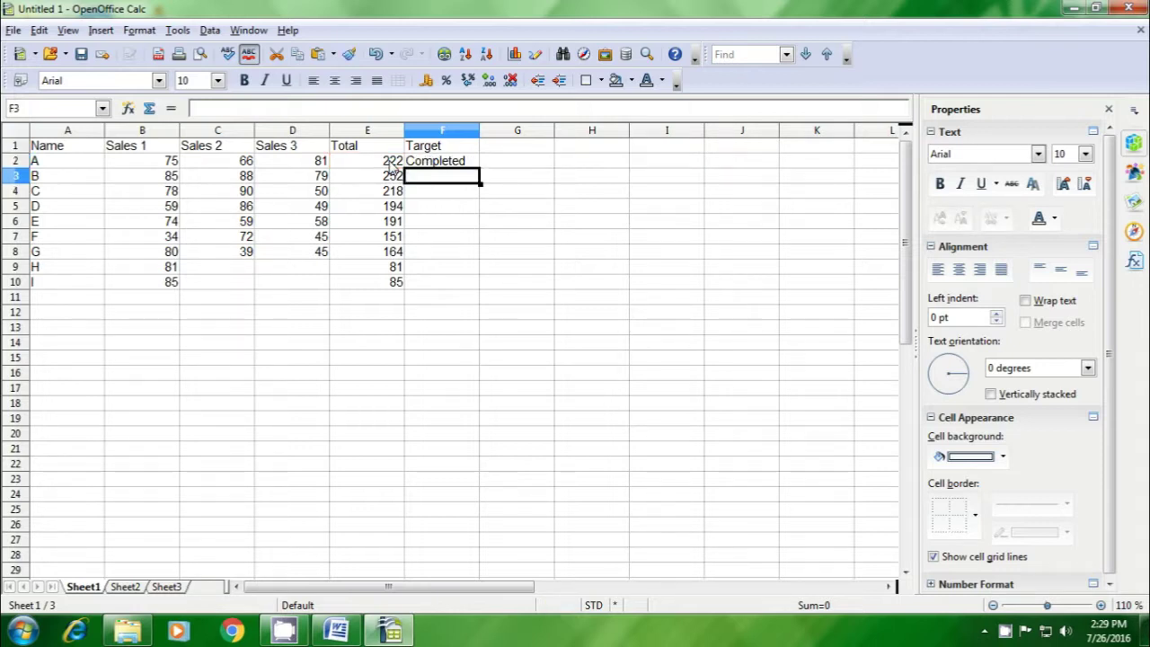
Fill the IF formula from F2 down to F10 and widen the Target column slightly to fit its text.
left_click(393, 164)
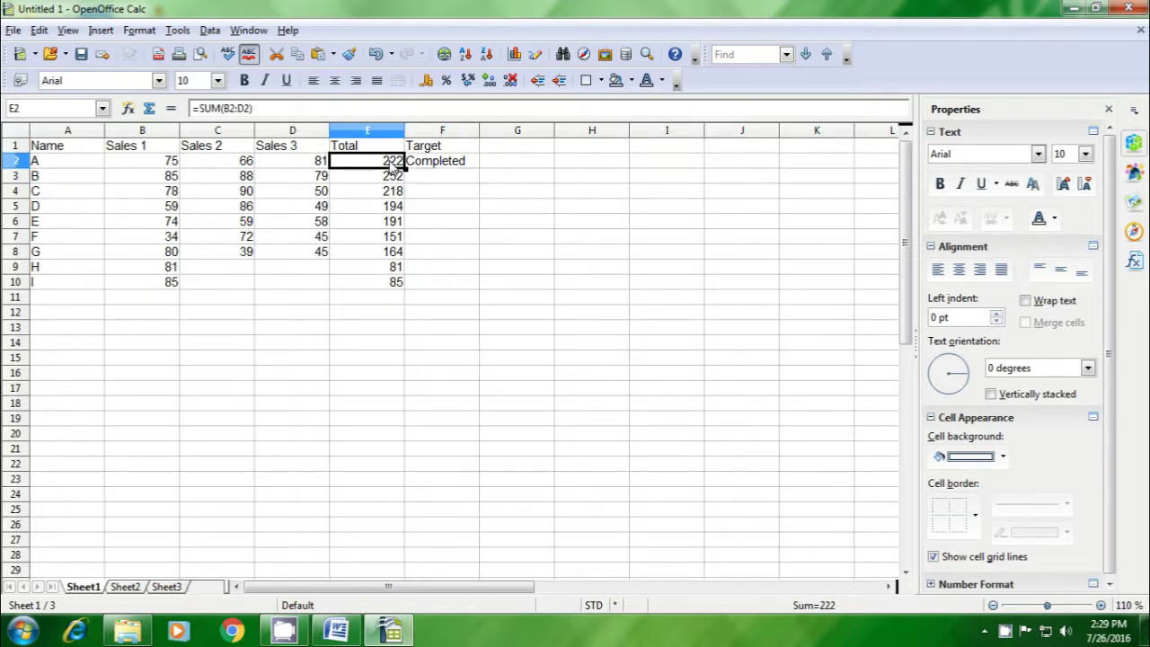
left_click(439, 164)
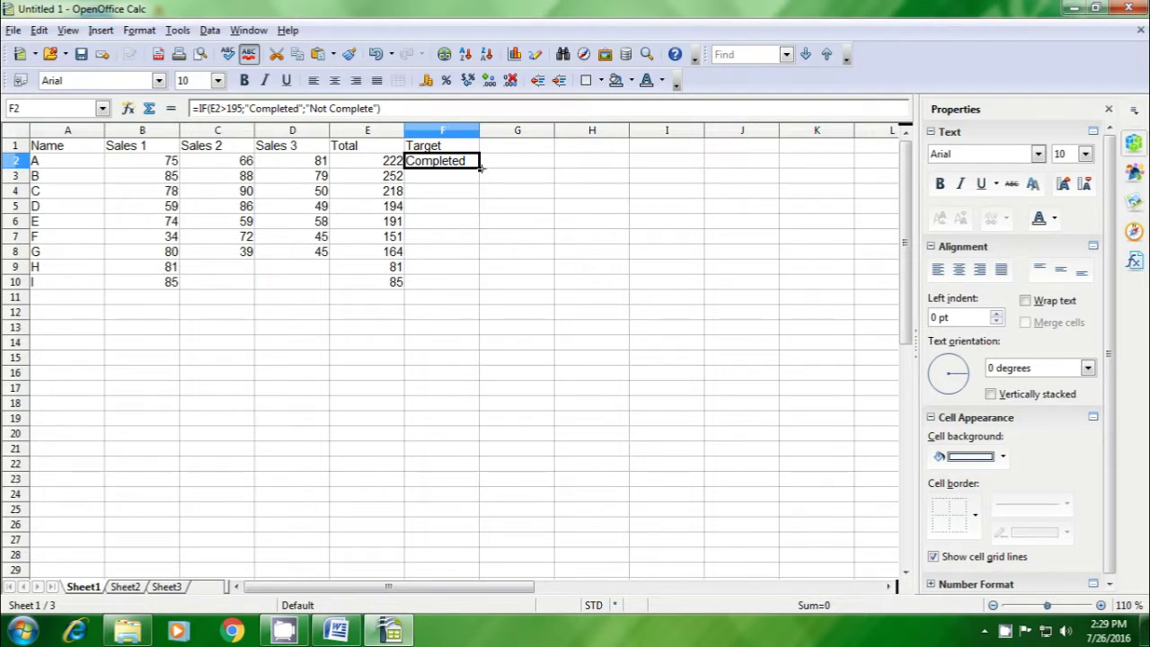
left_click_drag(481, 168, 481, 286)
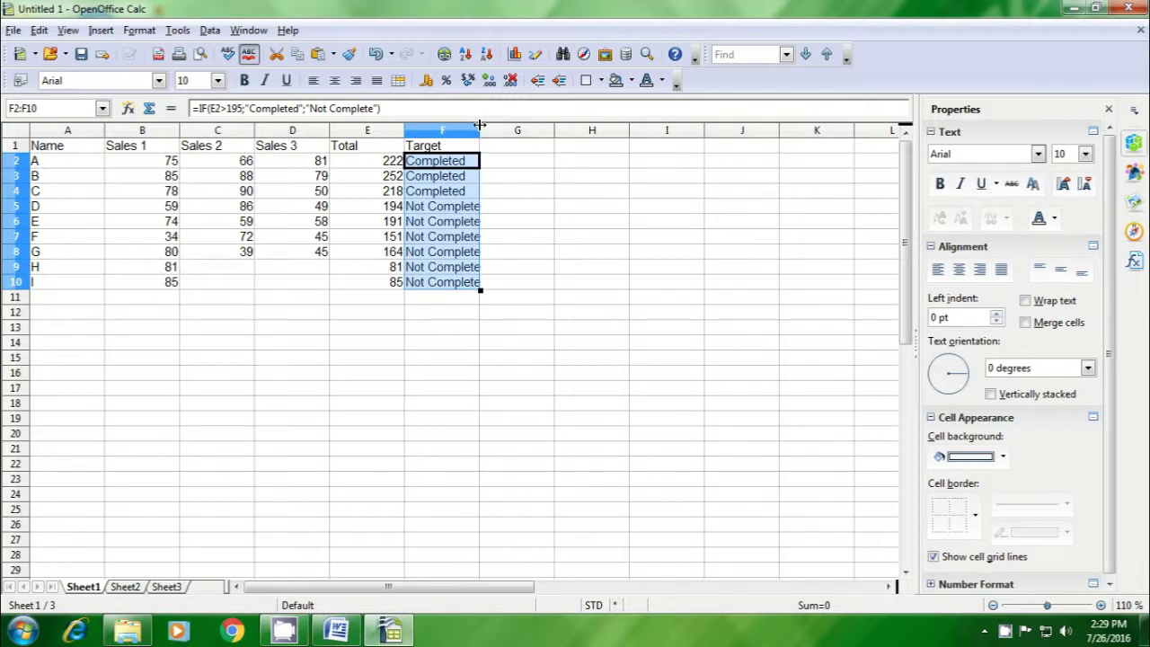
left_click_drag(479, 124, 491, 128)
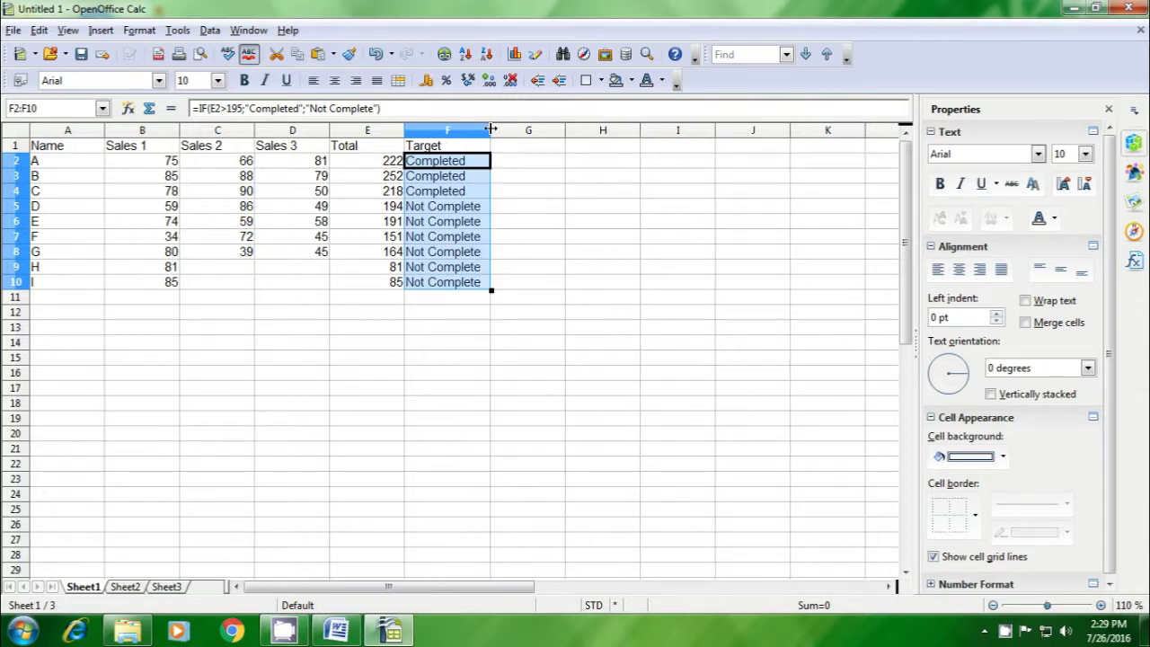
left_click(435, 318)
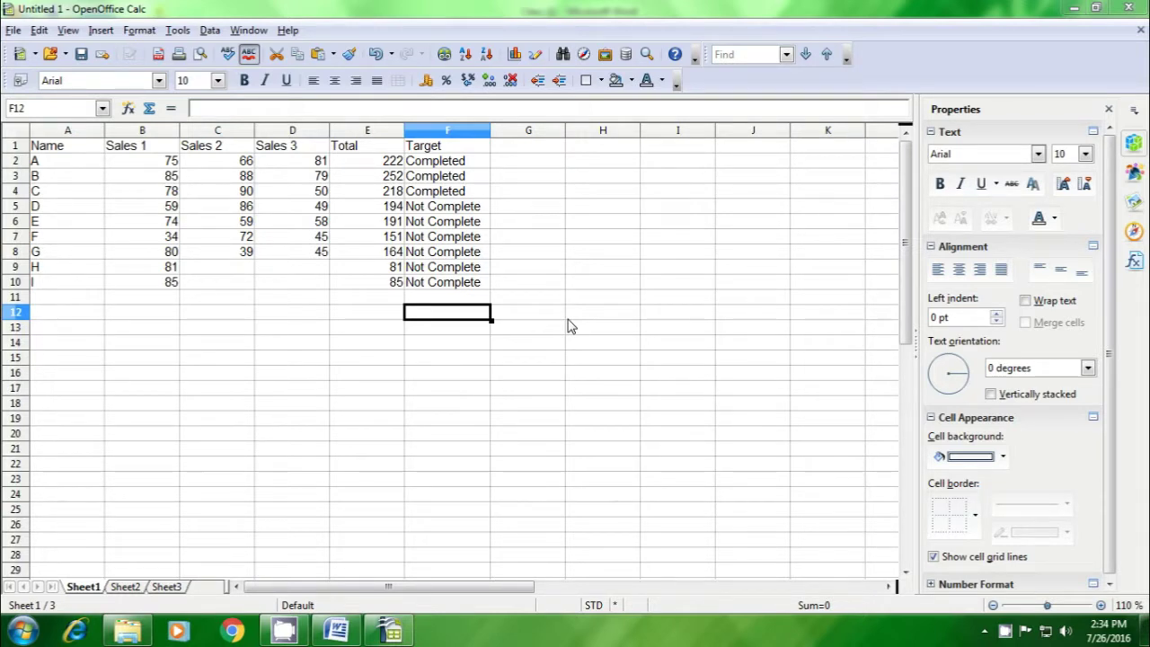
Add the heading Maximum in cell G1, beside the Target heading.
left_click(519, 154)
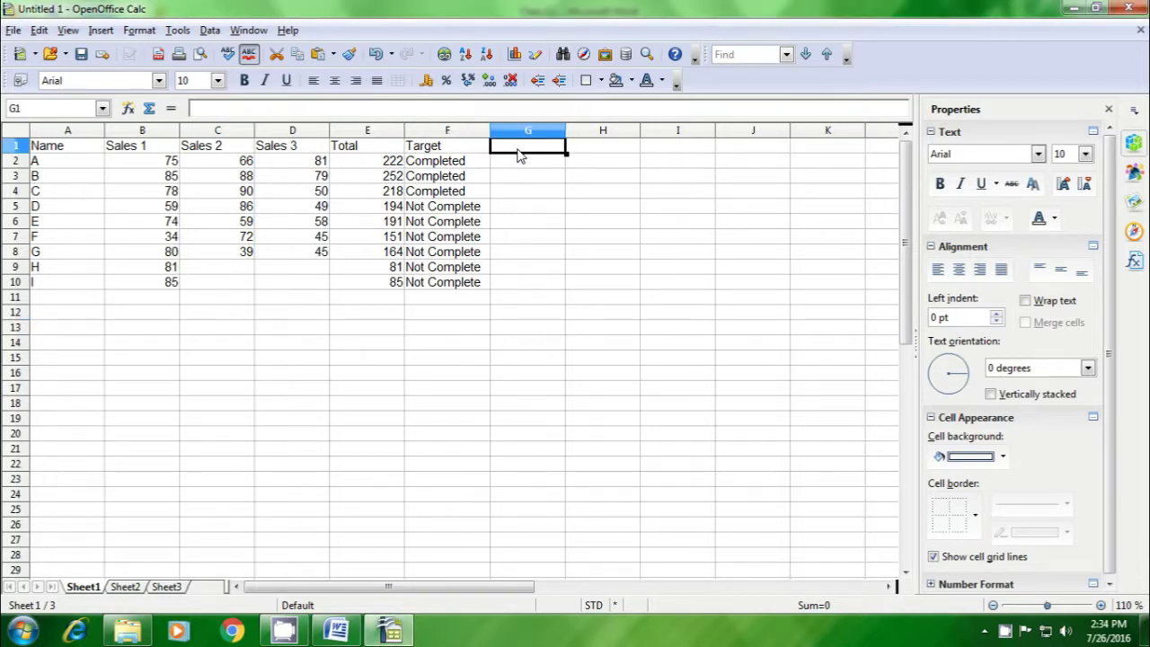
type("M")
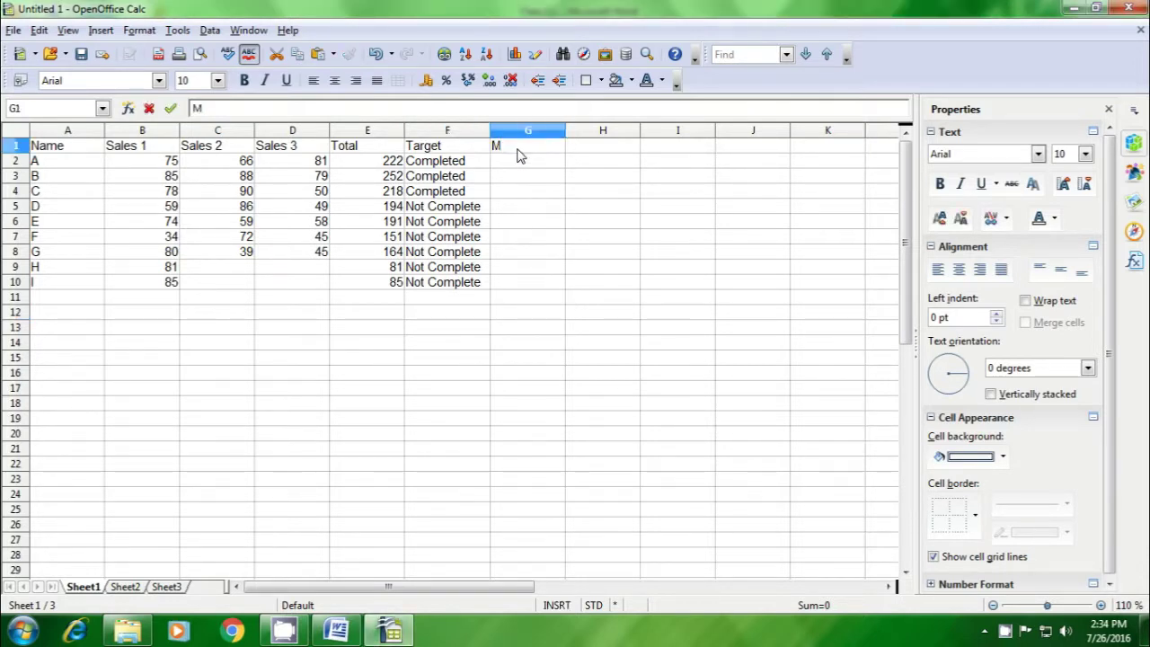
type("aximum")
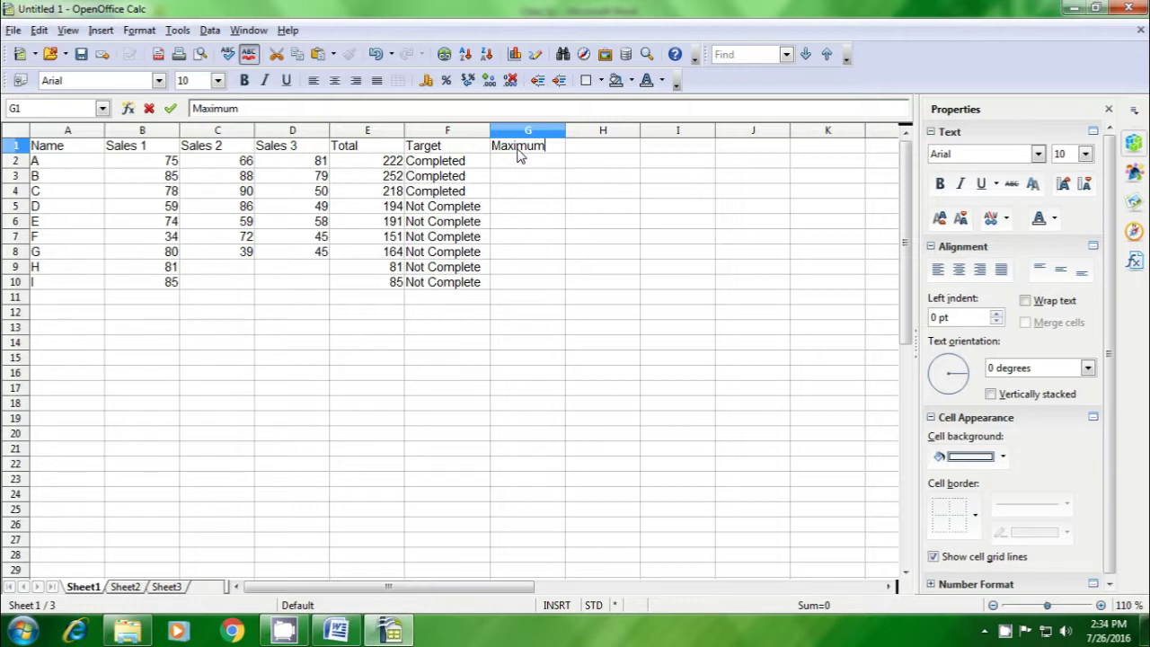
key("Return")
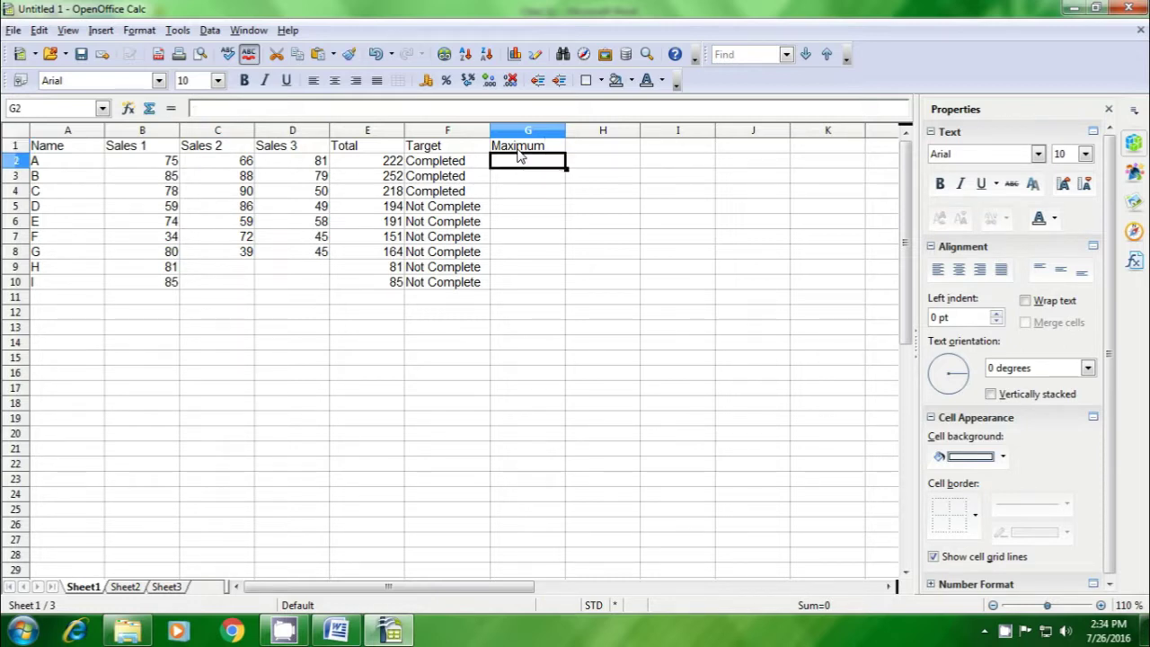
Enter a MAX formula in G2 for the three sales values in B2:D2.
type("=")
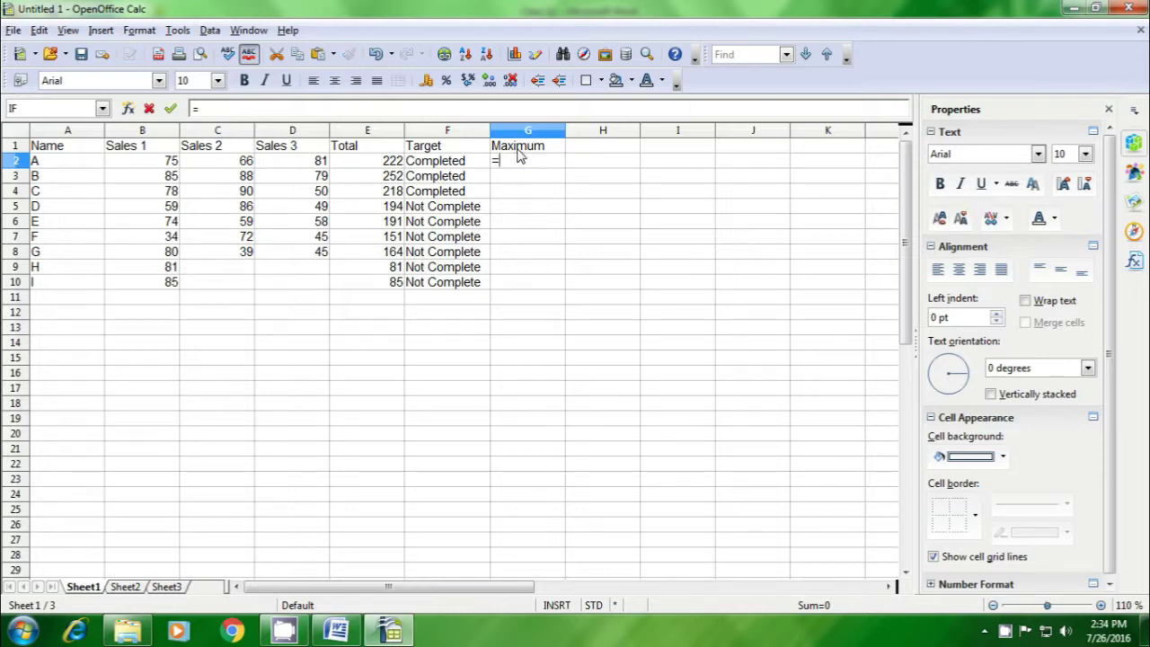
type("max")
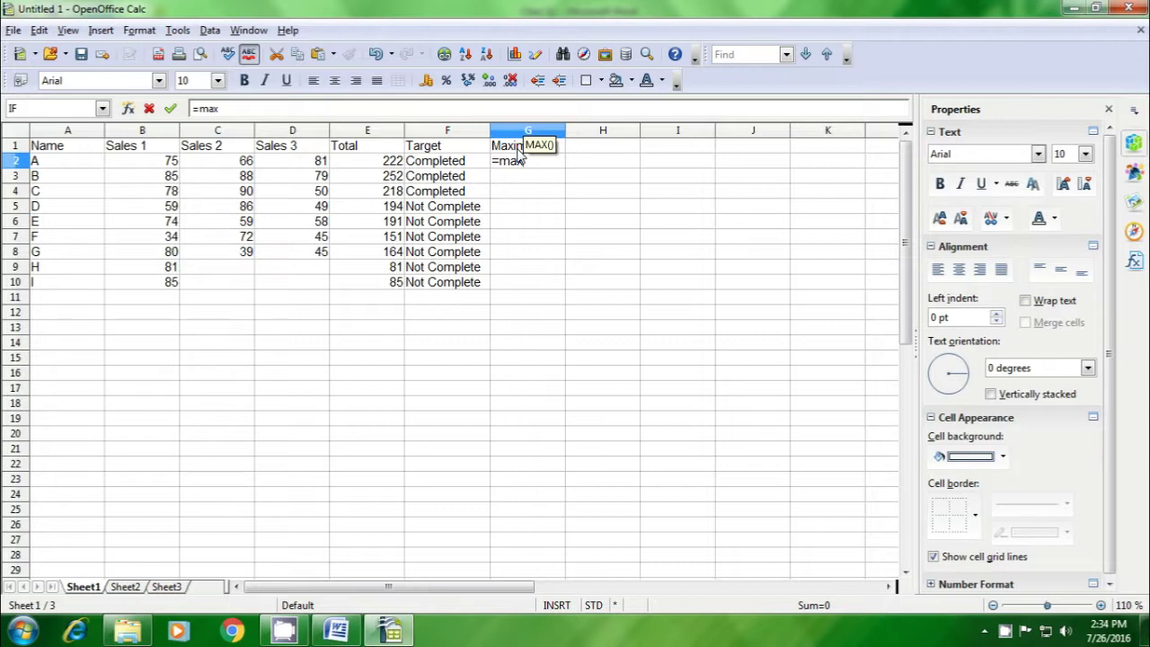
type("(")
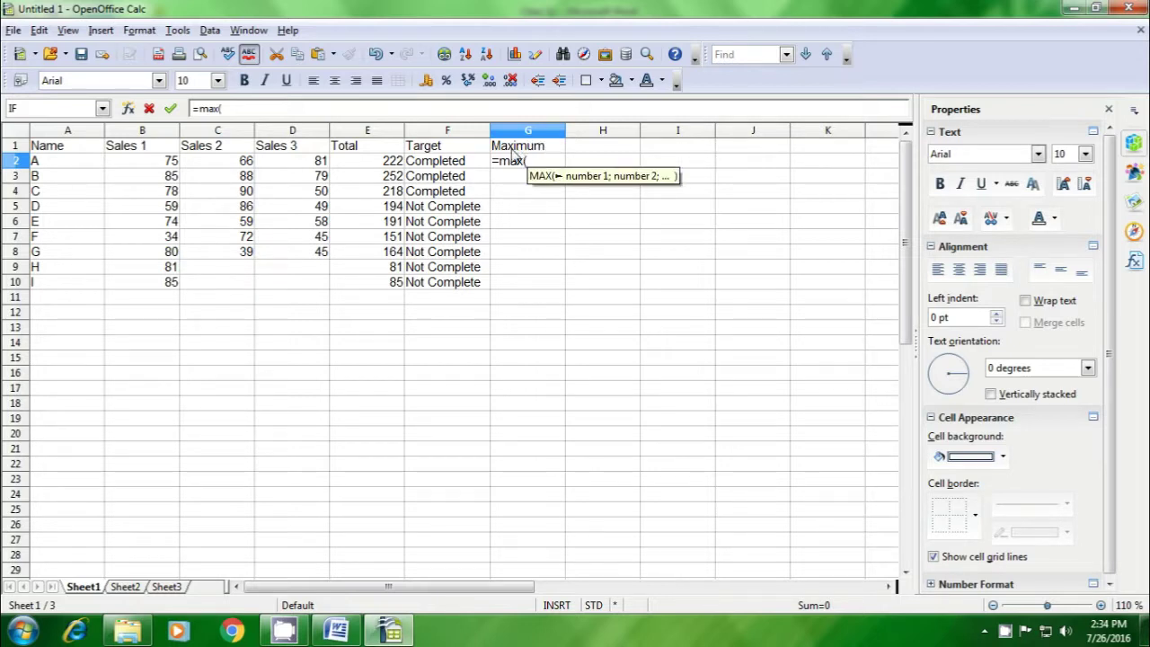
left_click_drag(160, 166, 319, 172)
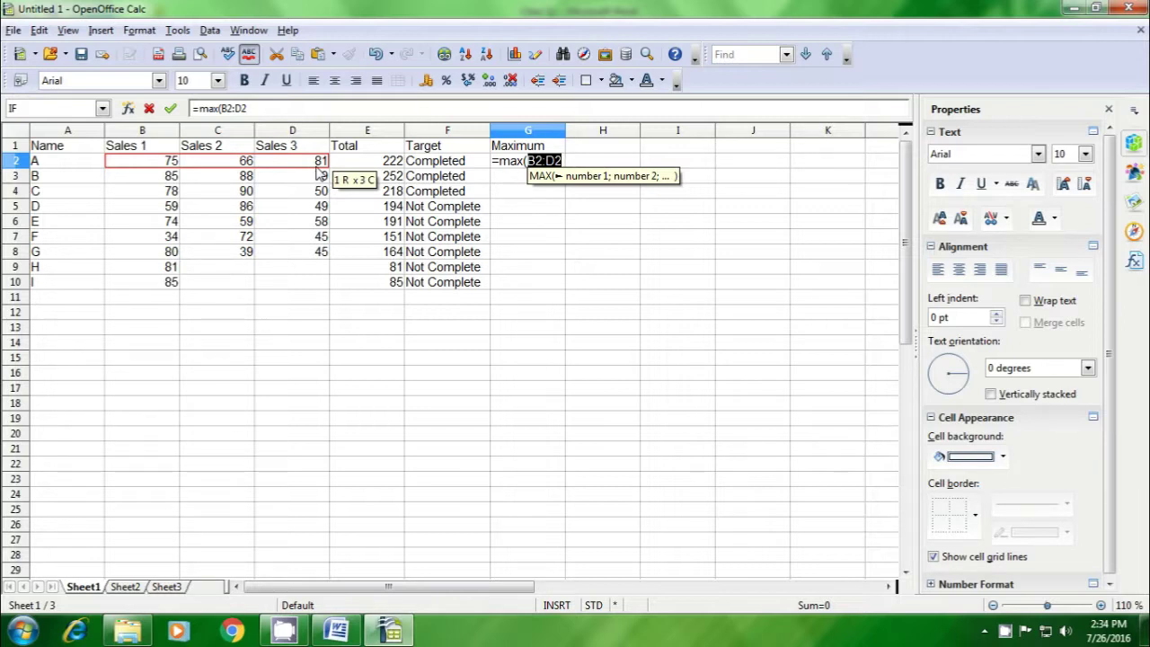
type(")")
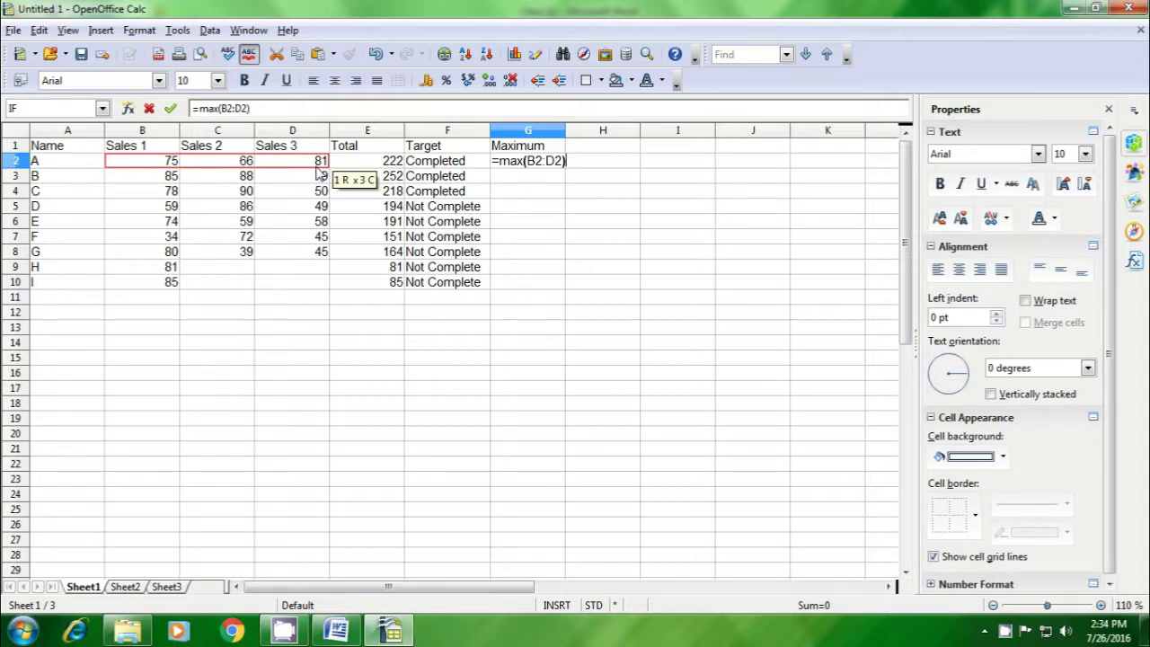
key("Return")
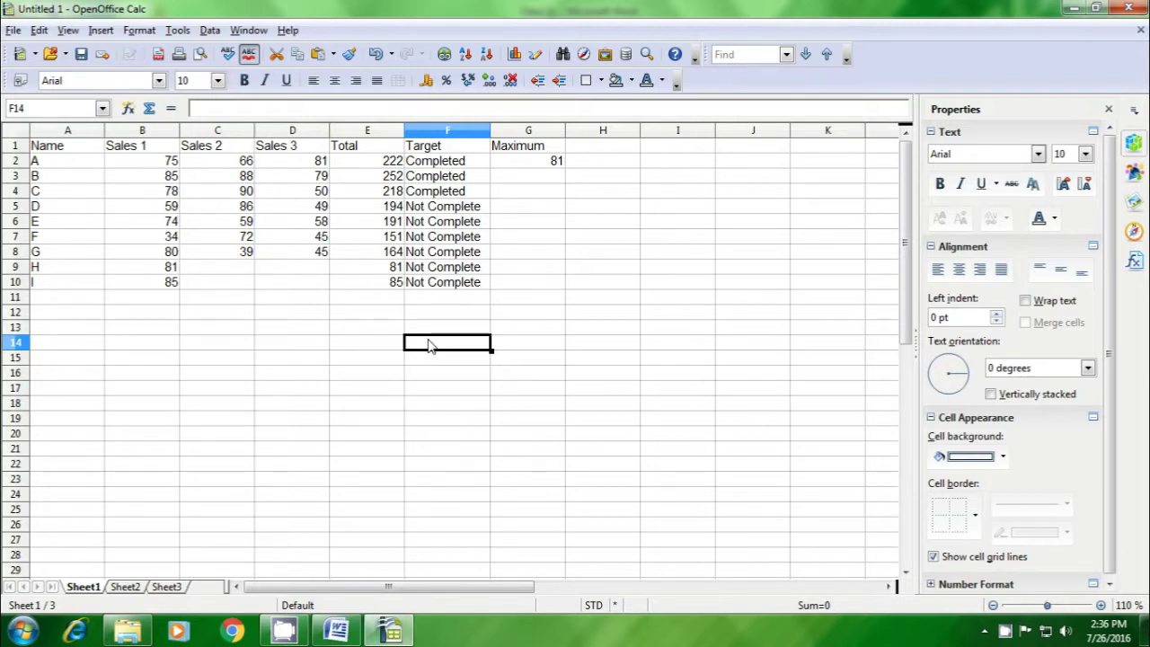
Add the label Date in A15 and enter a TODAY formula below it in A16.
left_click(78, 363)
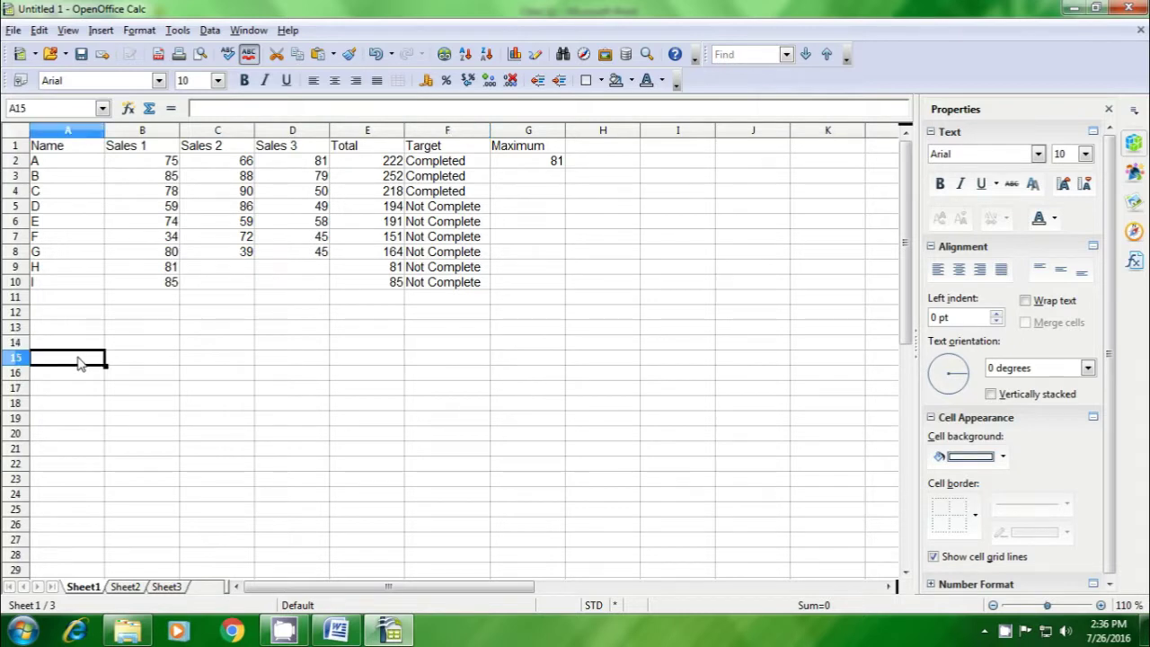
type("Date")
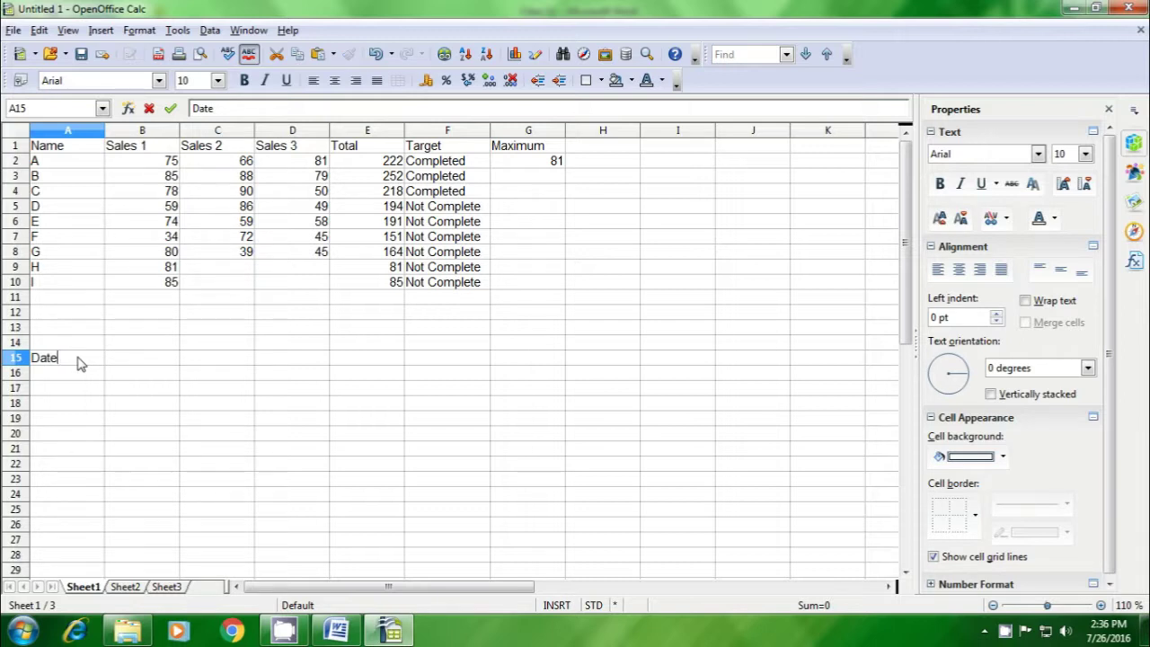
key("Return")
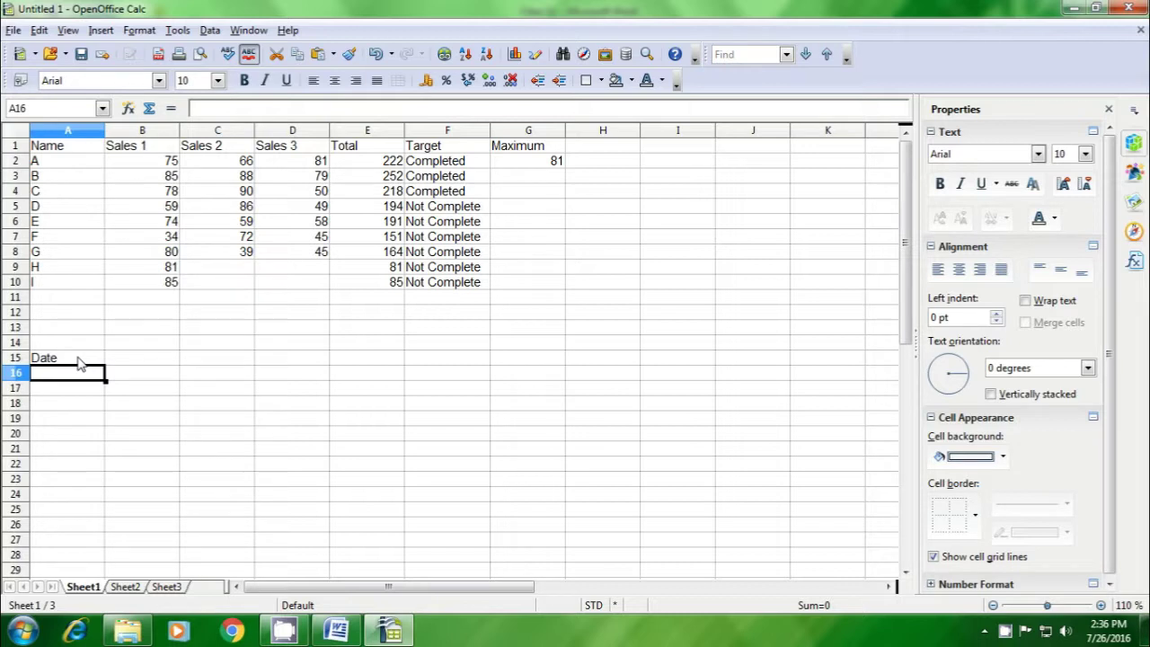
type("=")
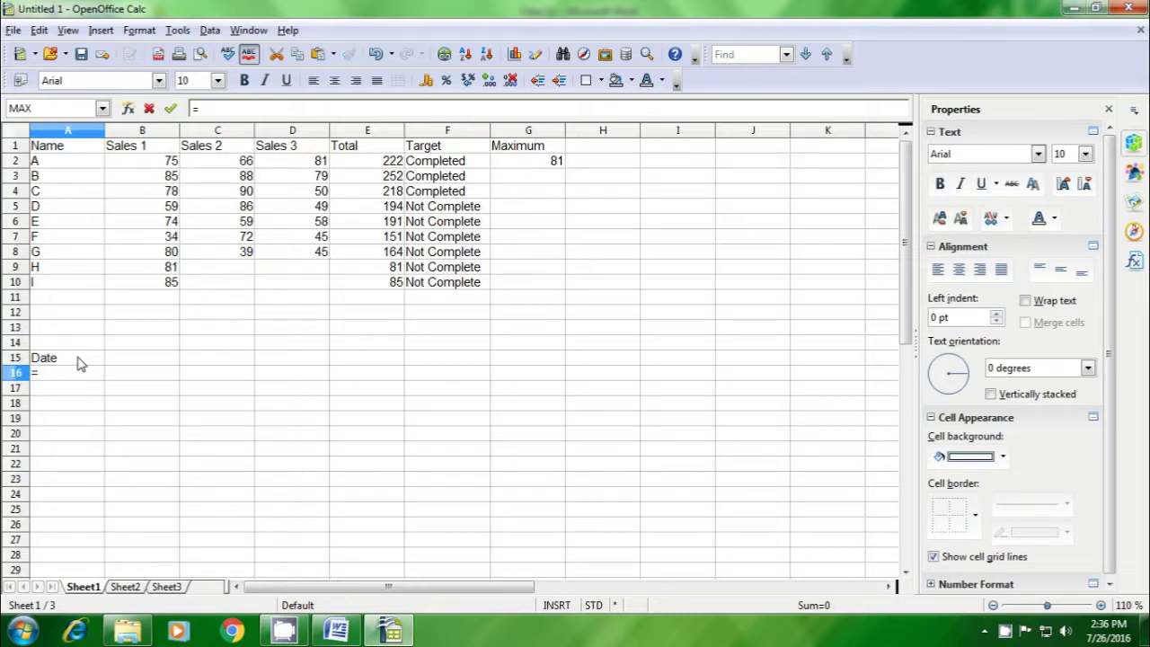
type("today(")
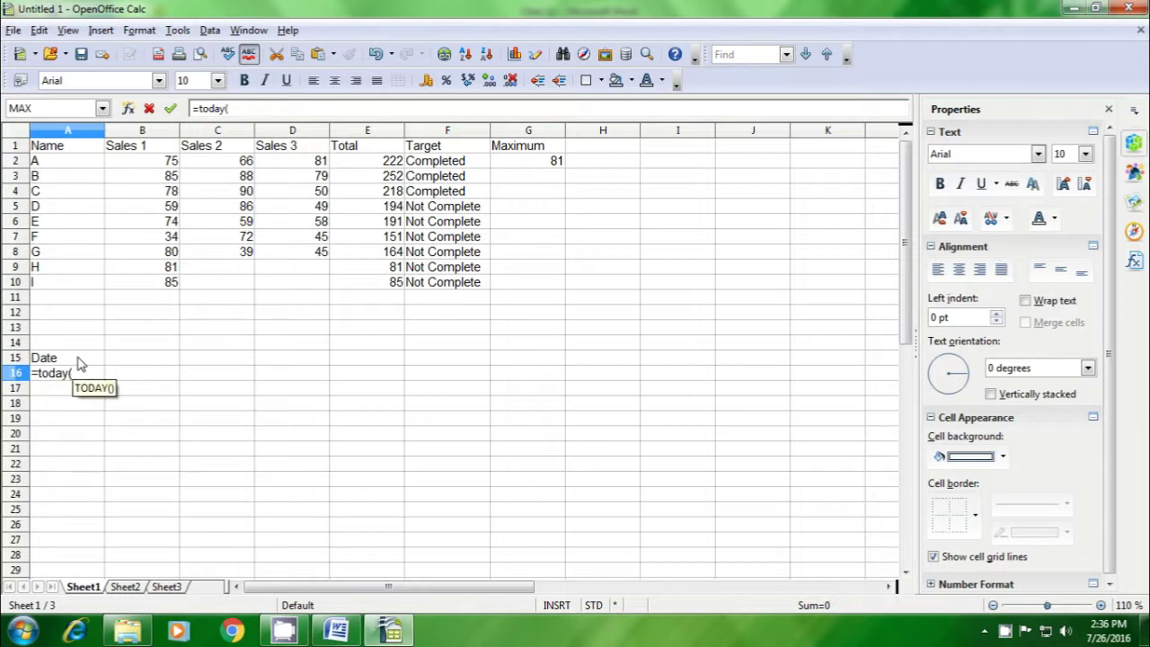
type(")")
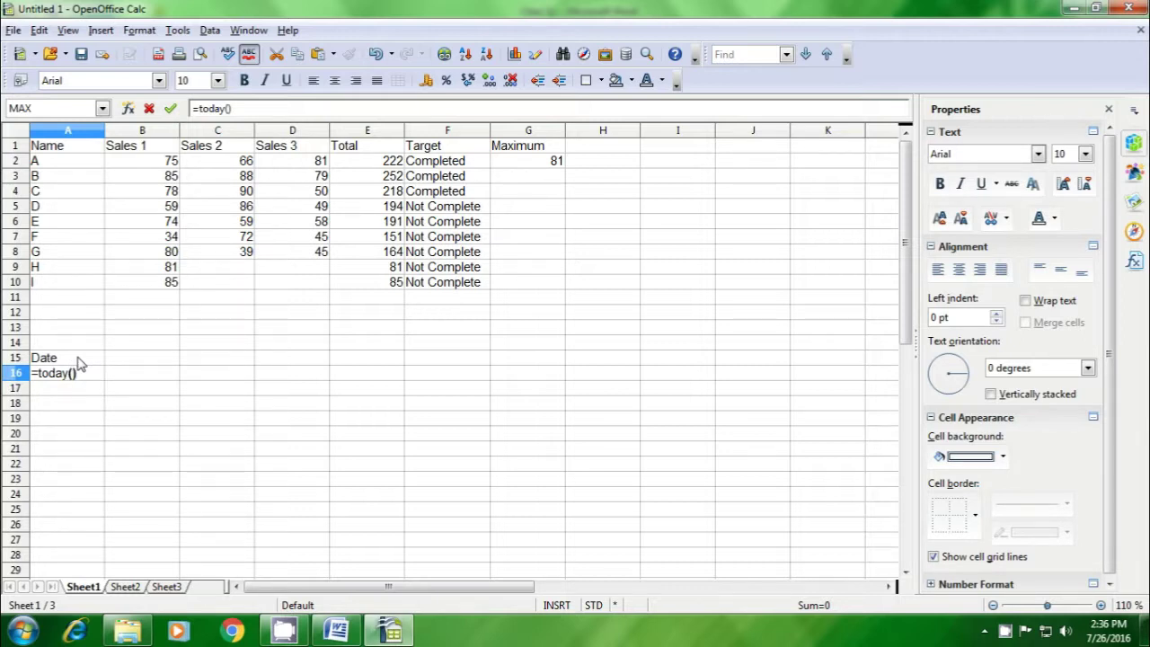
key("Return")
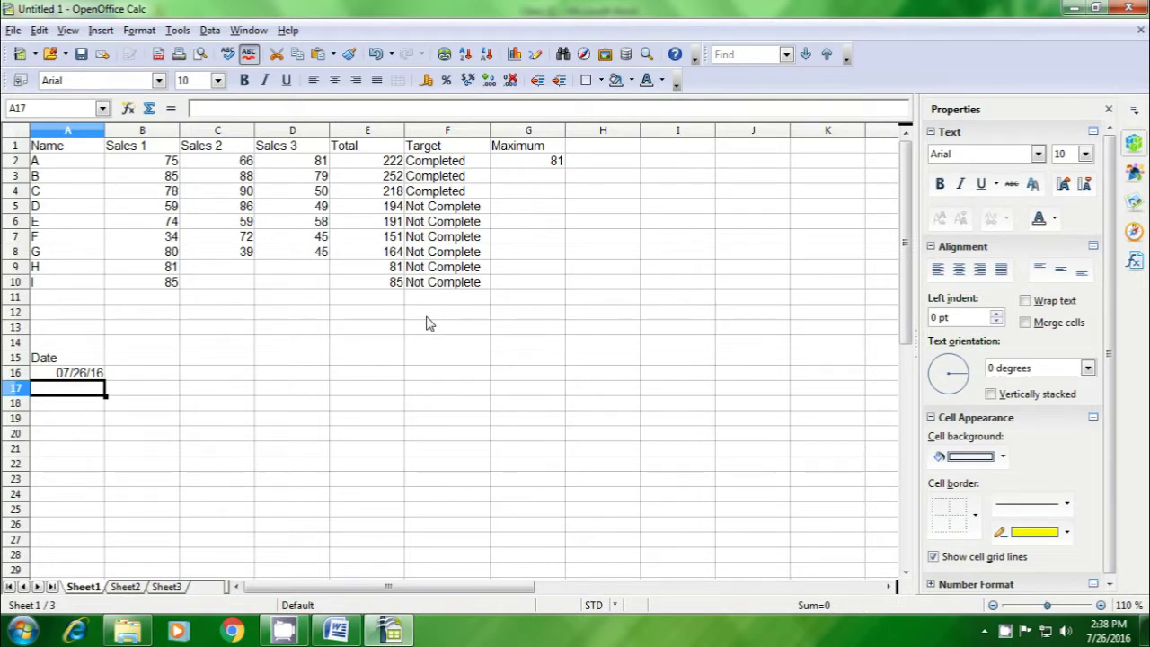
Add the heading Minimum in cell H1, beside the Maximum heading.
left_click(585, 149)
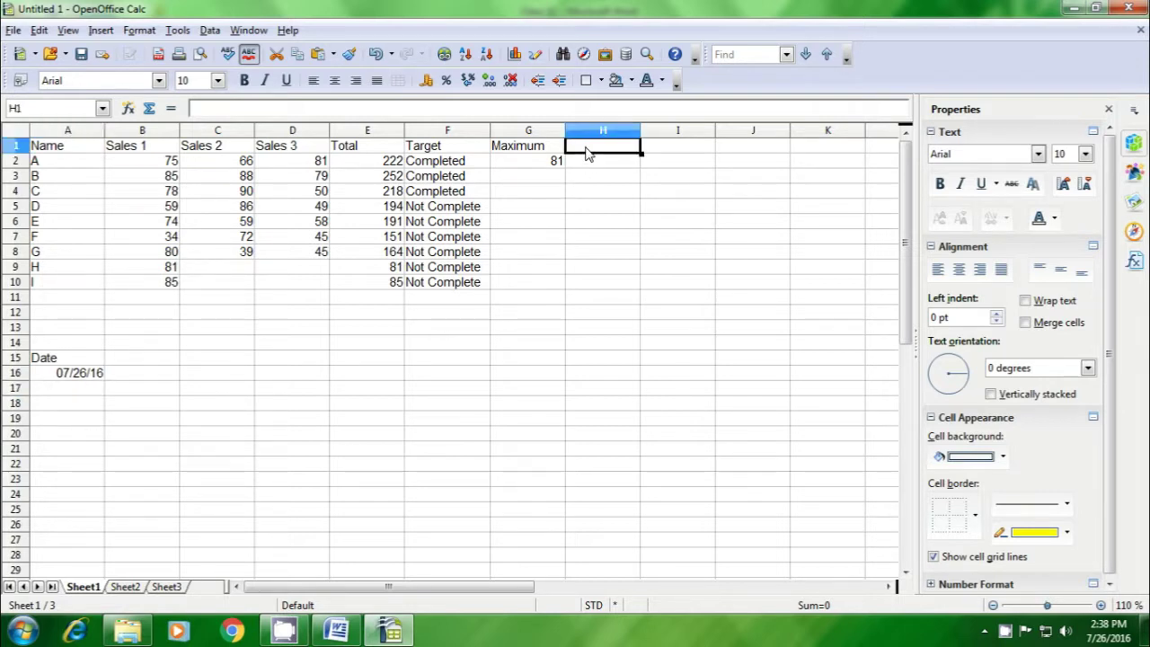
type("Mini")
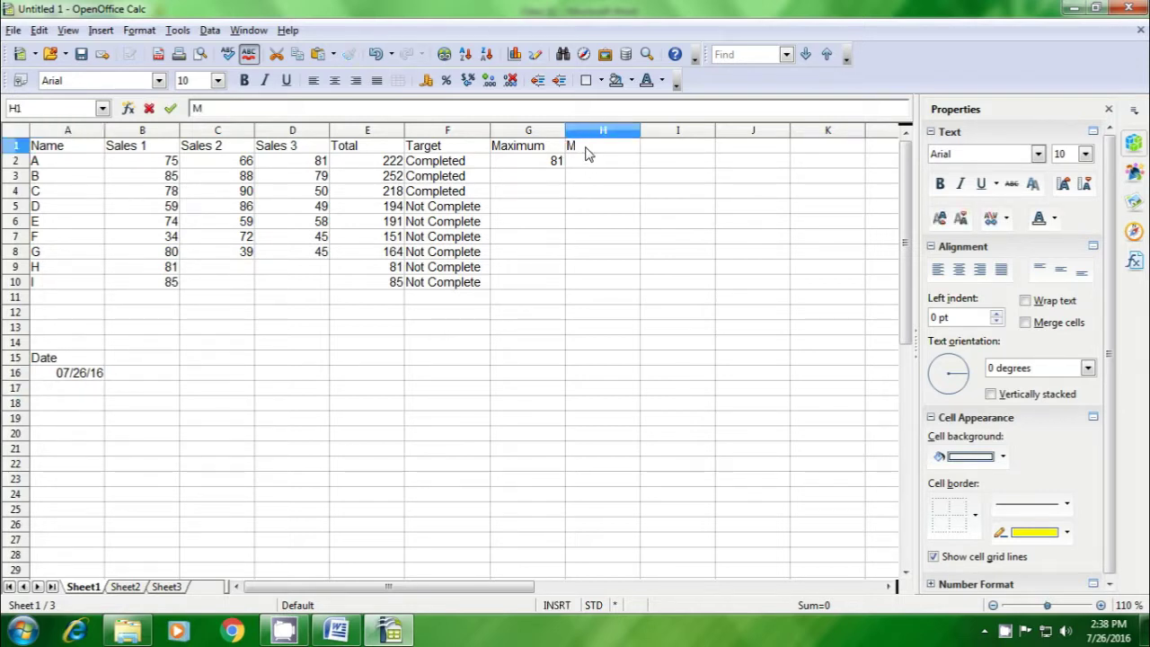
type("um")
key("Return")
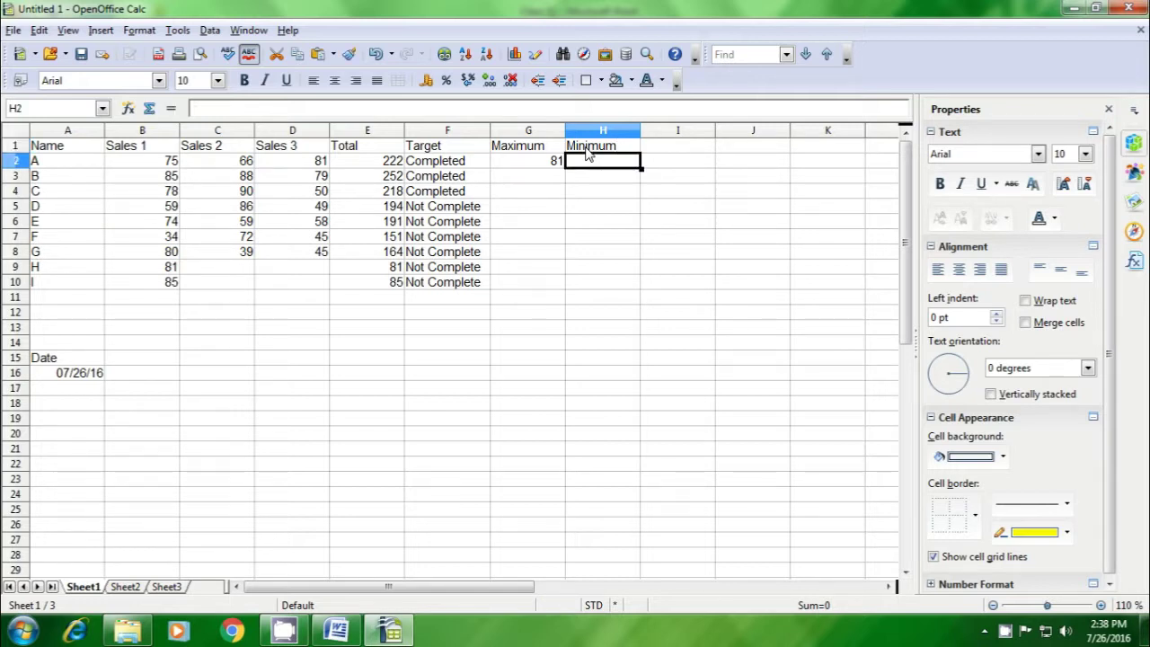
Enter a MIN formula in H2 for the three sales values in B2:D2.
type("=")
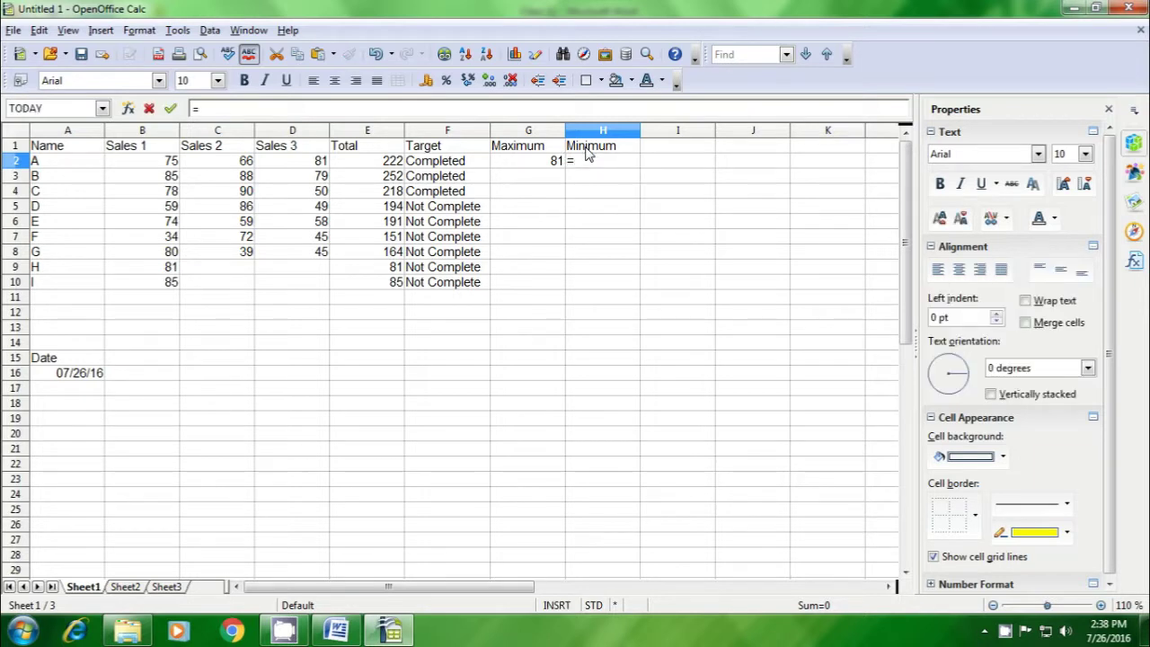
type("min")
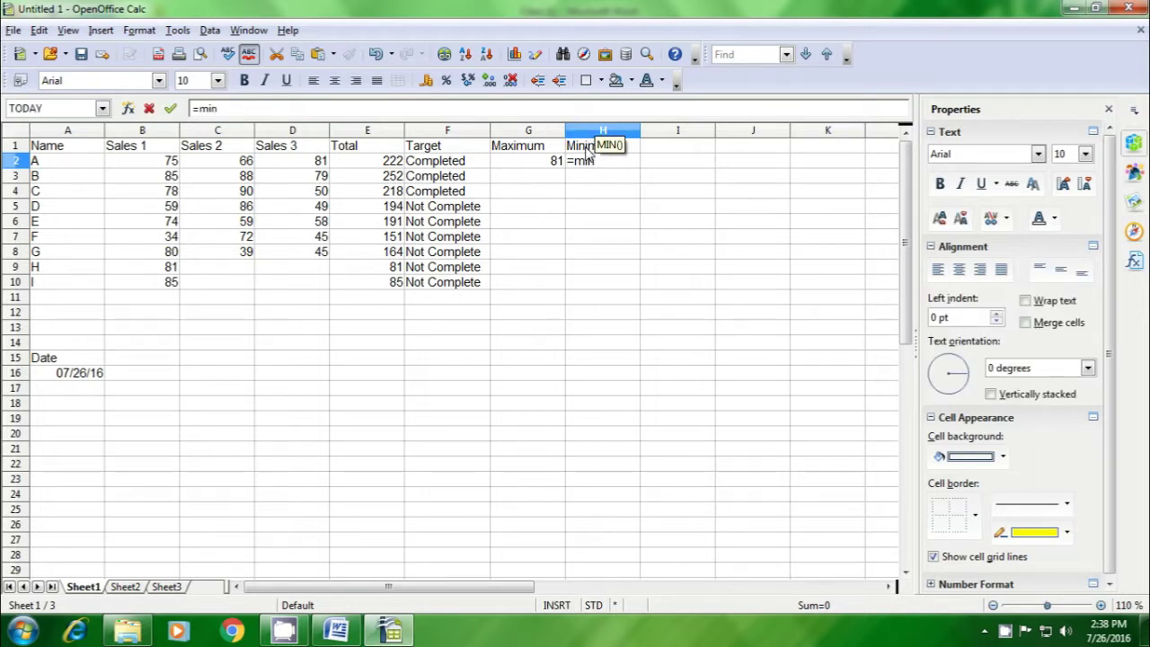
type("(")
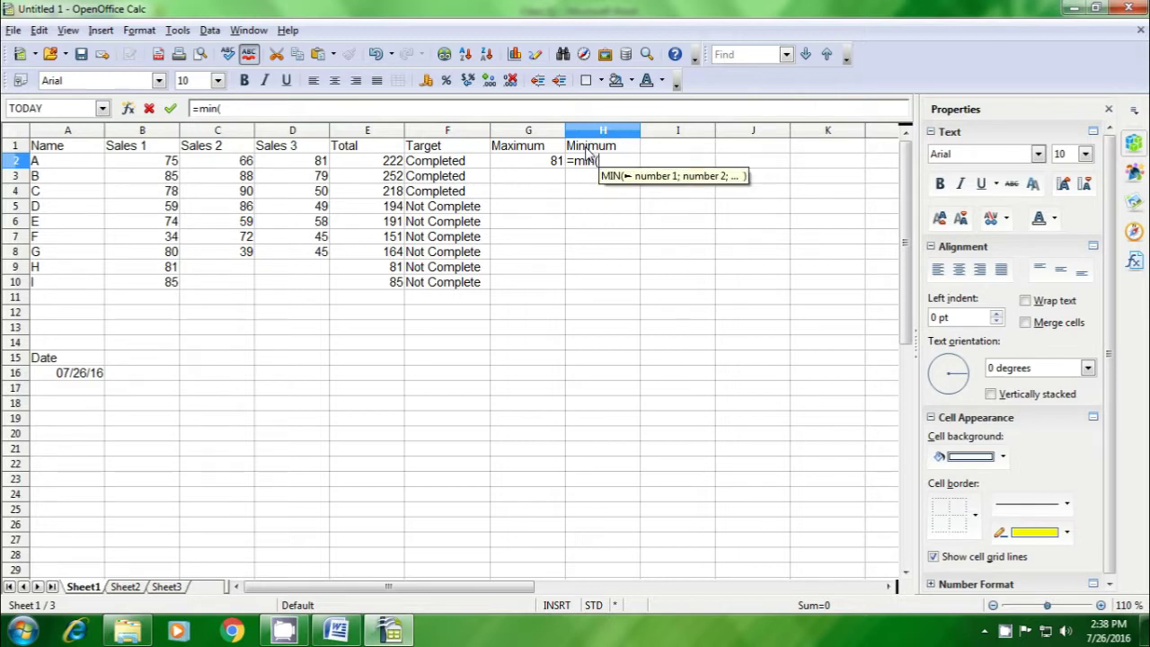
left_click_drag(153, 162, 273, 170)
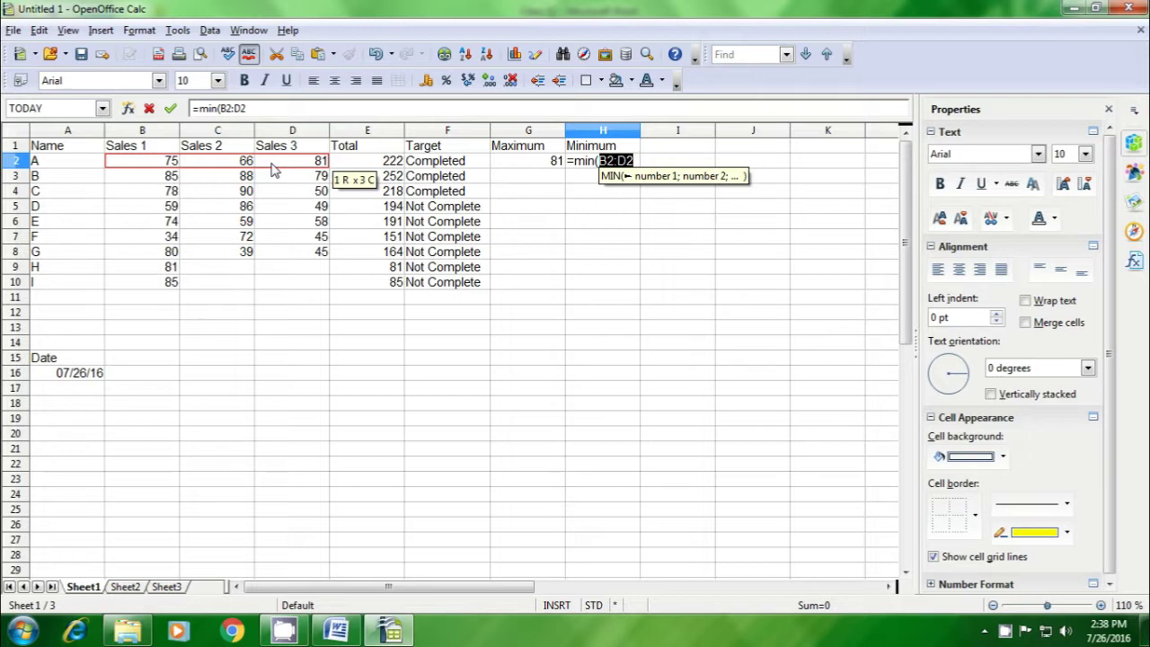
type(")")
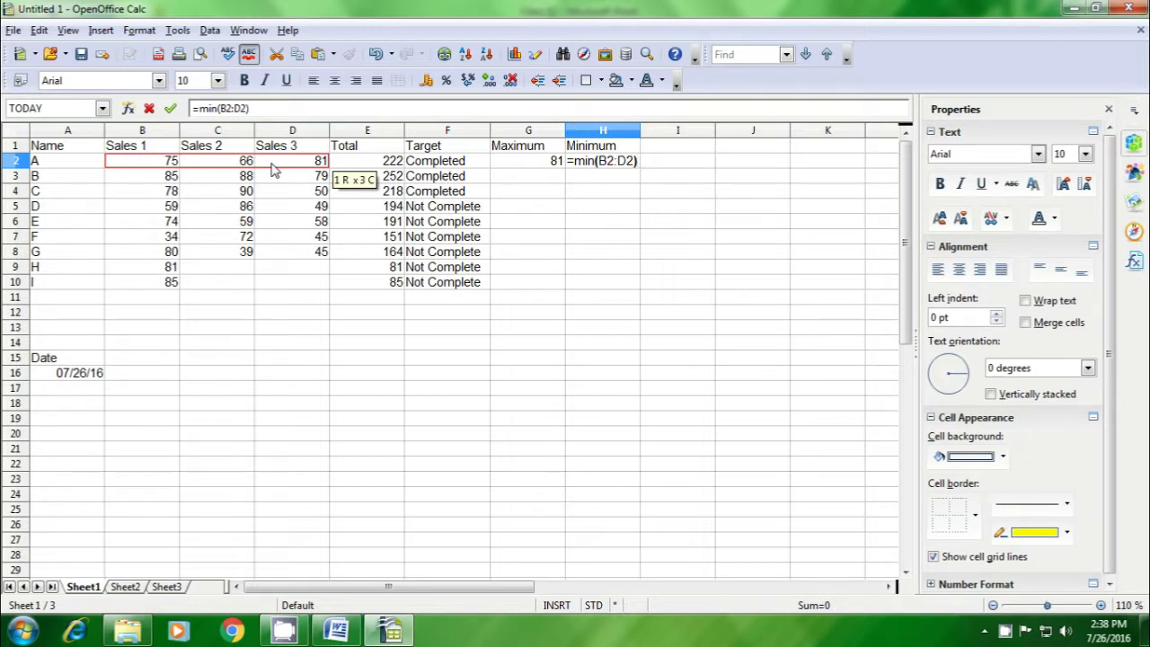
key("Return")
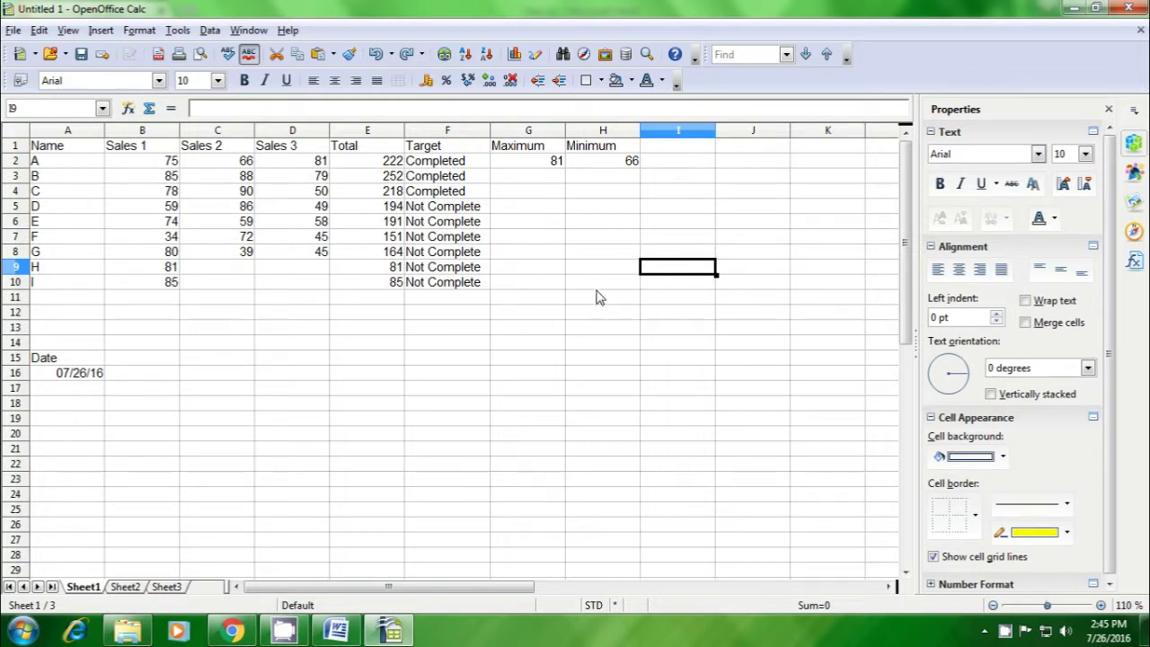
Add the heading AND in cell I1, beside the Minimum heading.
left_click(666, 151)
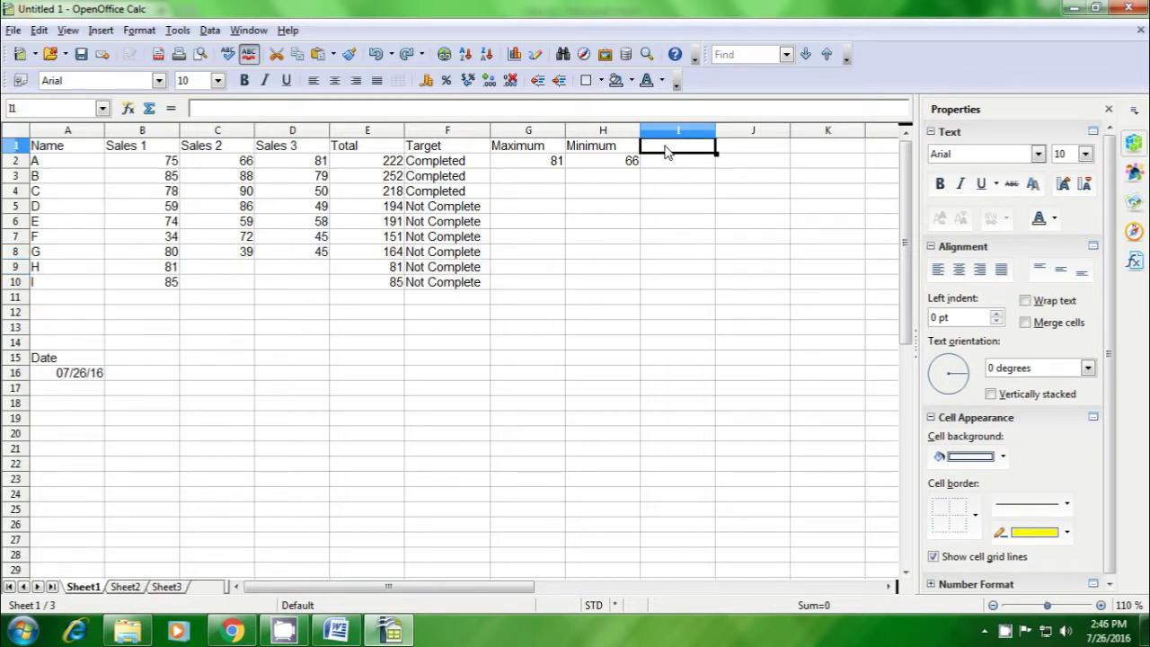
type("A")
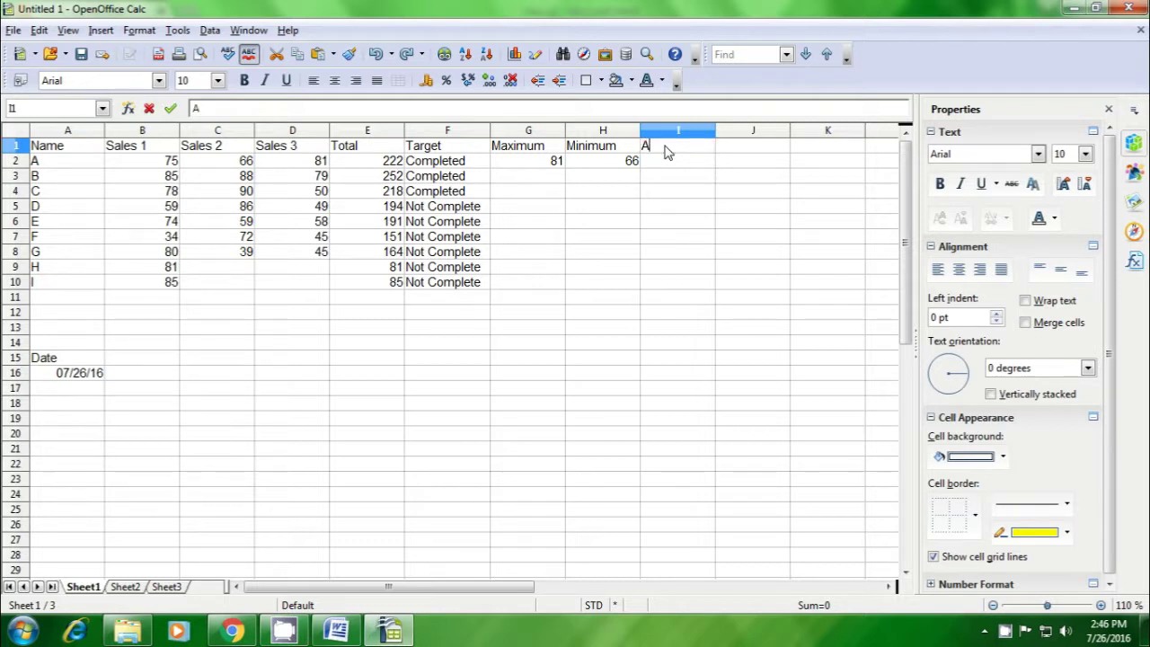
type("ND")
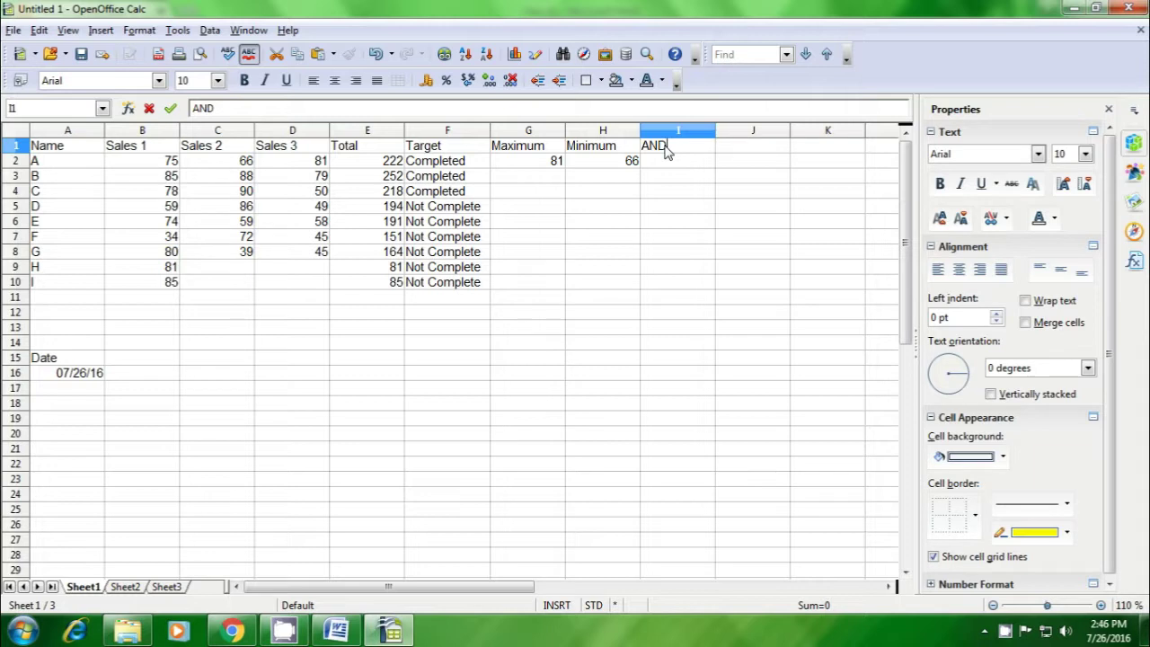
key("Return")
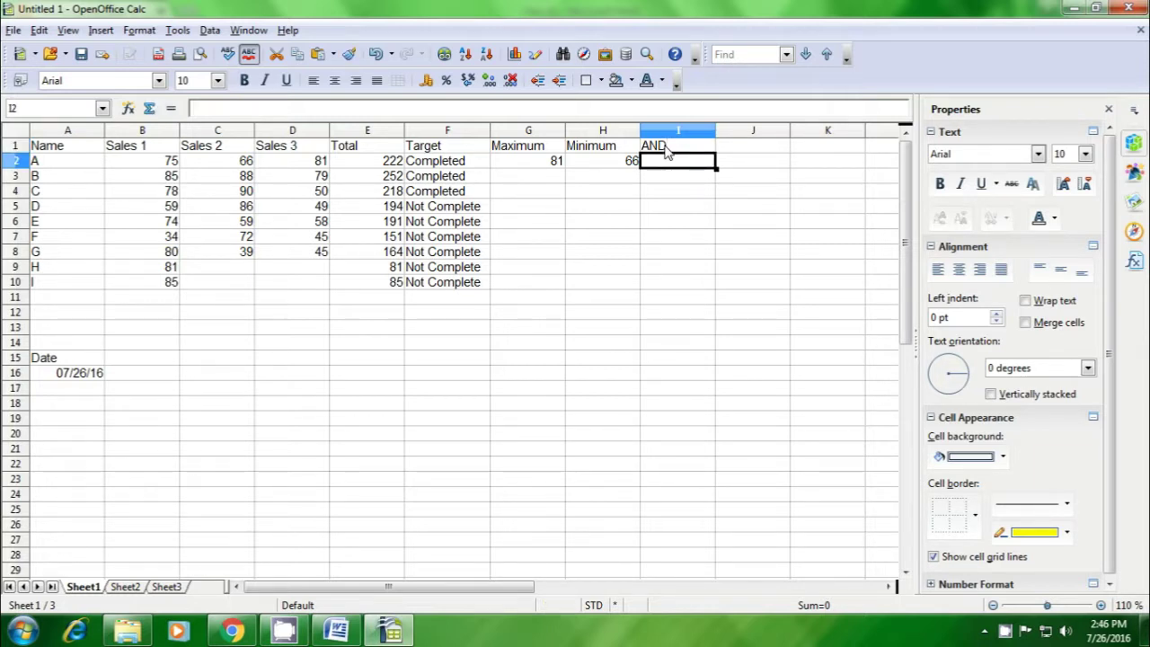
Begin an AND formula in I2 with E2>200 as its first condition.
type("=")
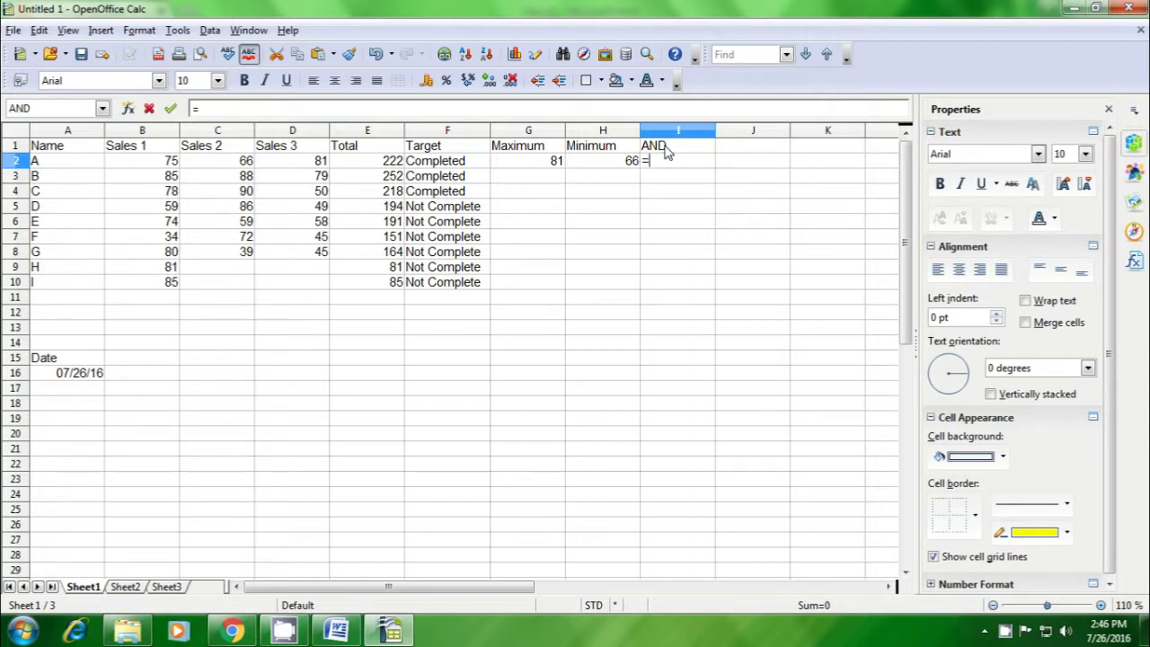
type("a")
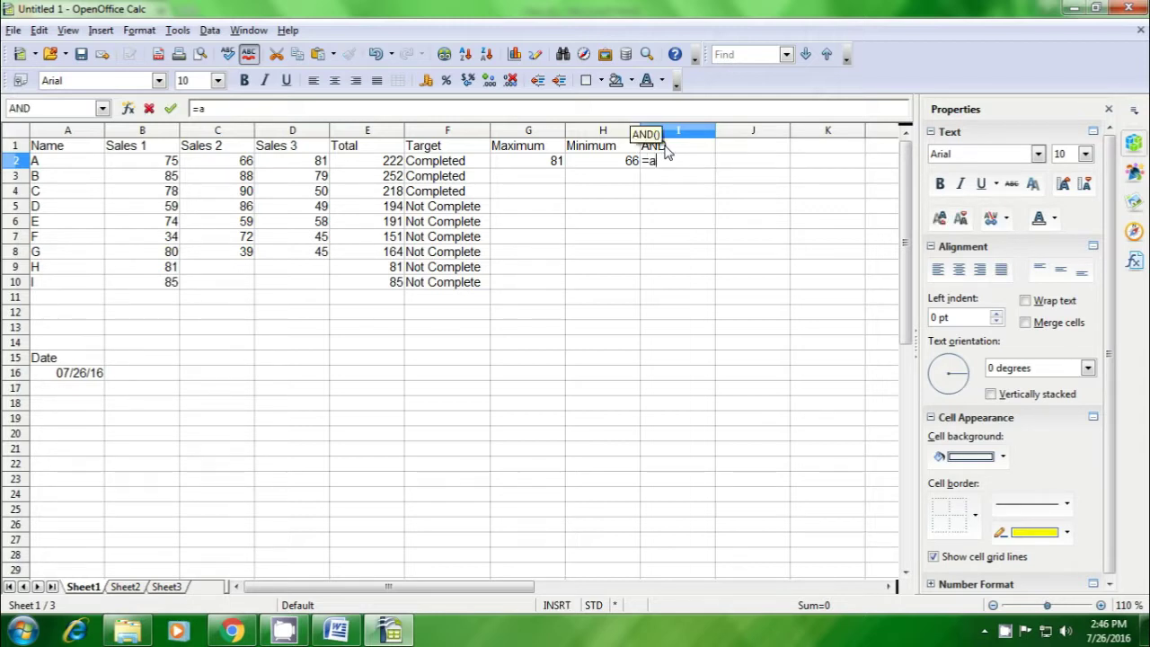
type("nd")
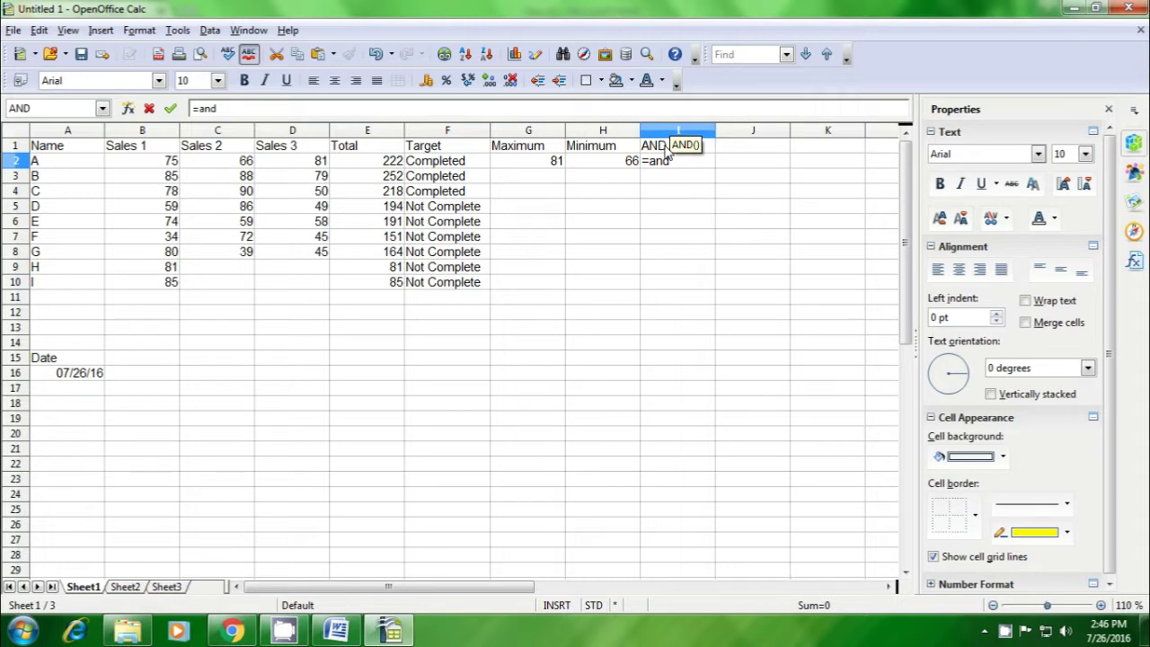
type("(")
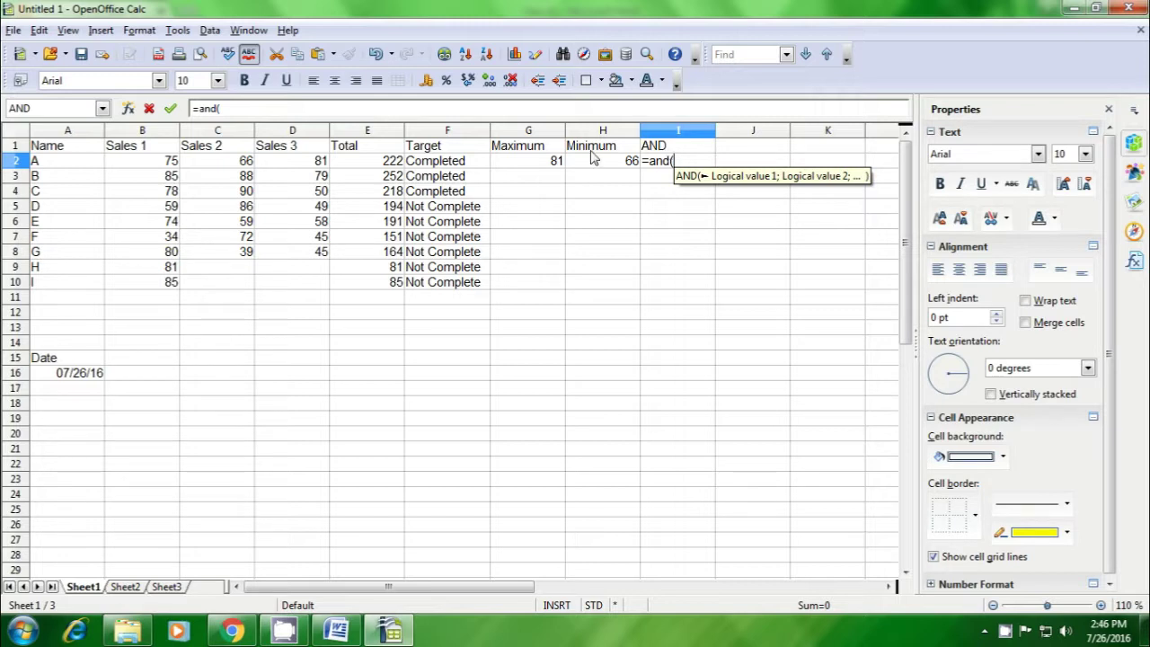
left_click(377, 168)
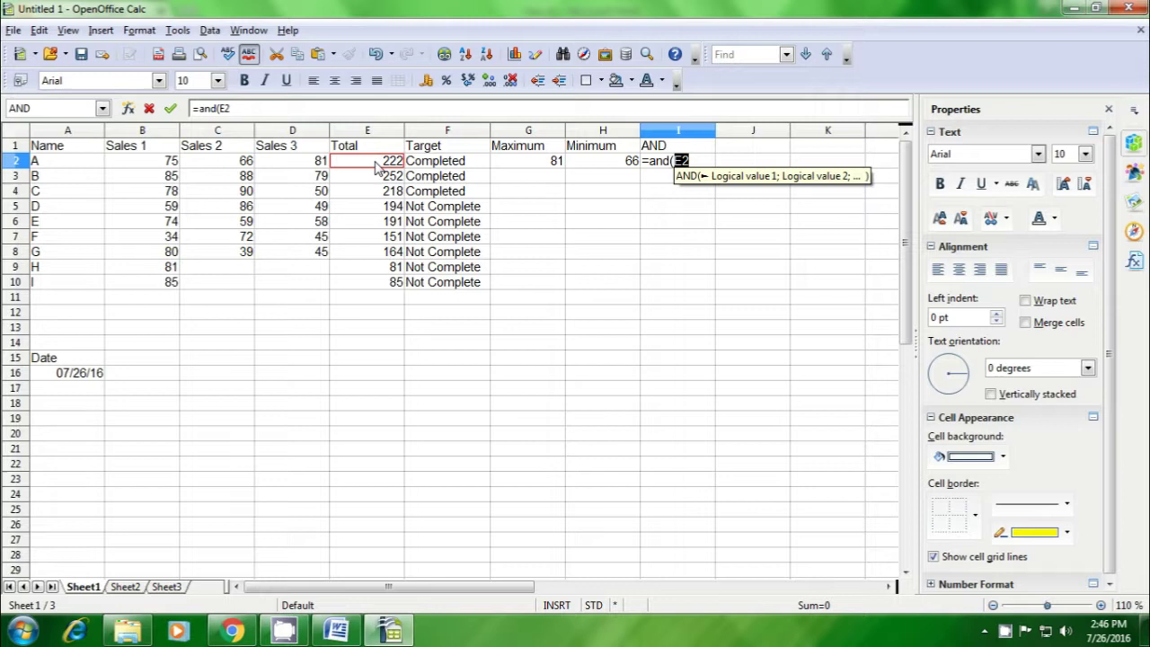
type(">")
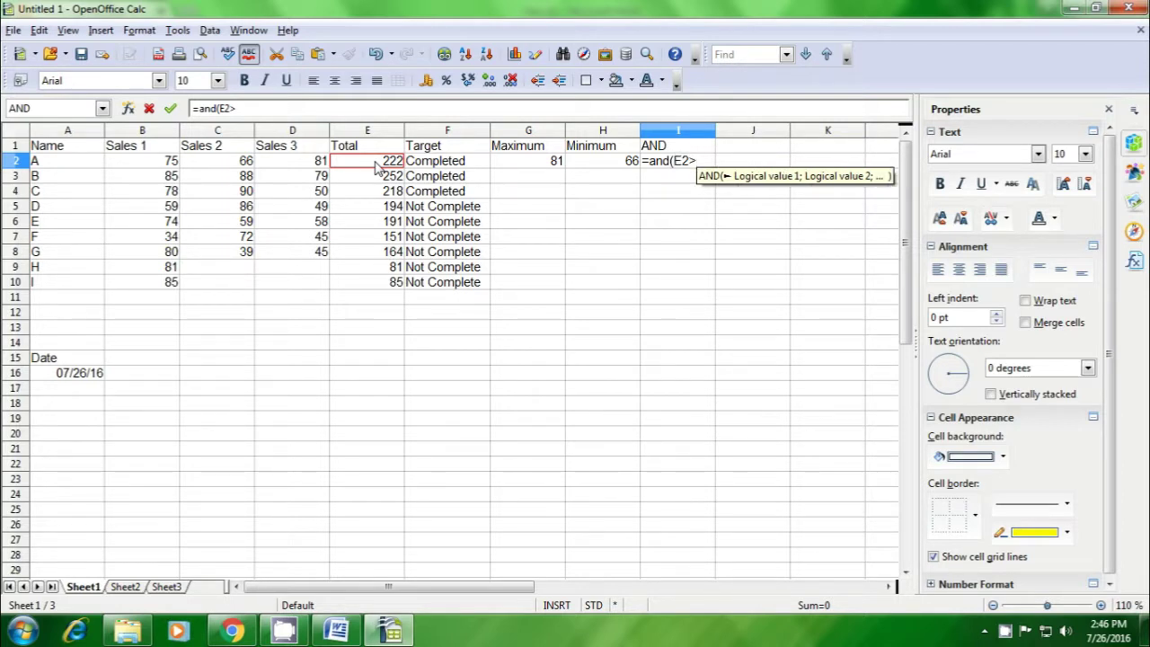
type("2")
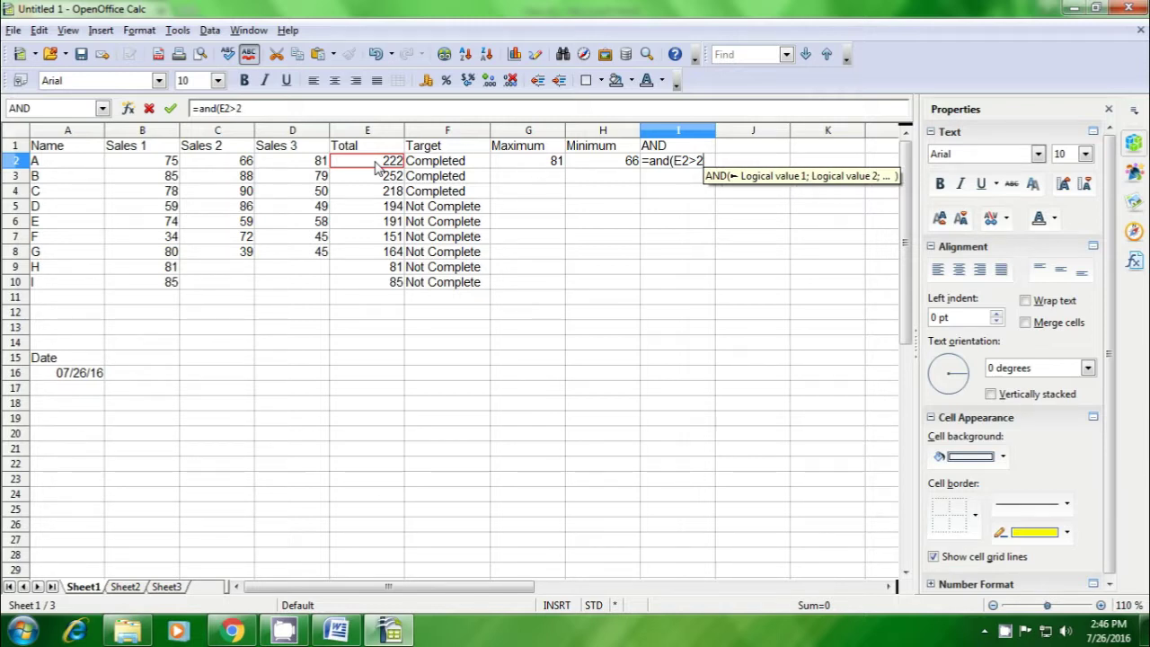
type("00")
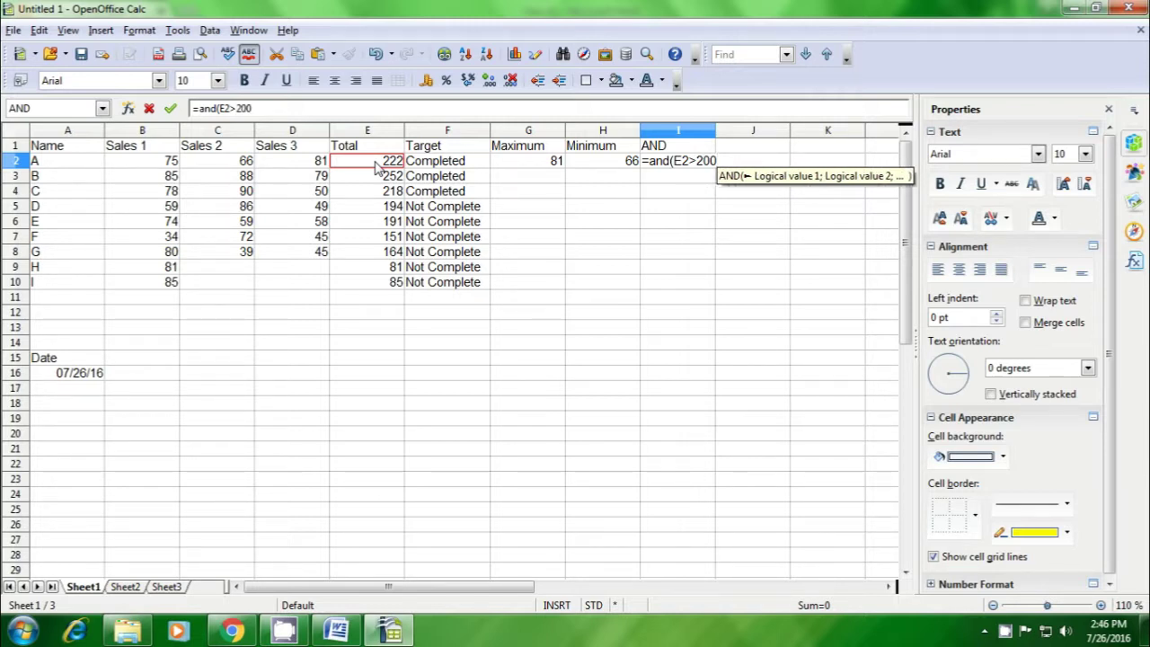
type(";")
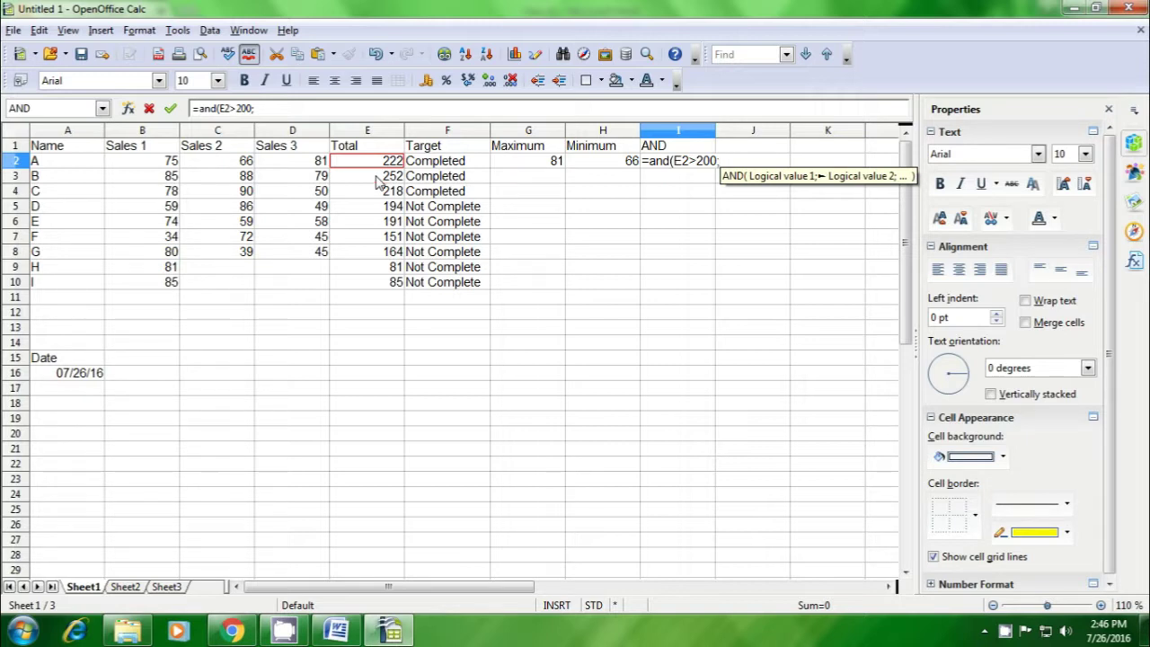
Complete the AND formula in I2 with E3>250 as its second condition and select the finished cell.
left_click(378, 183)
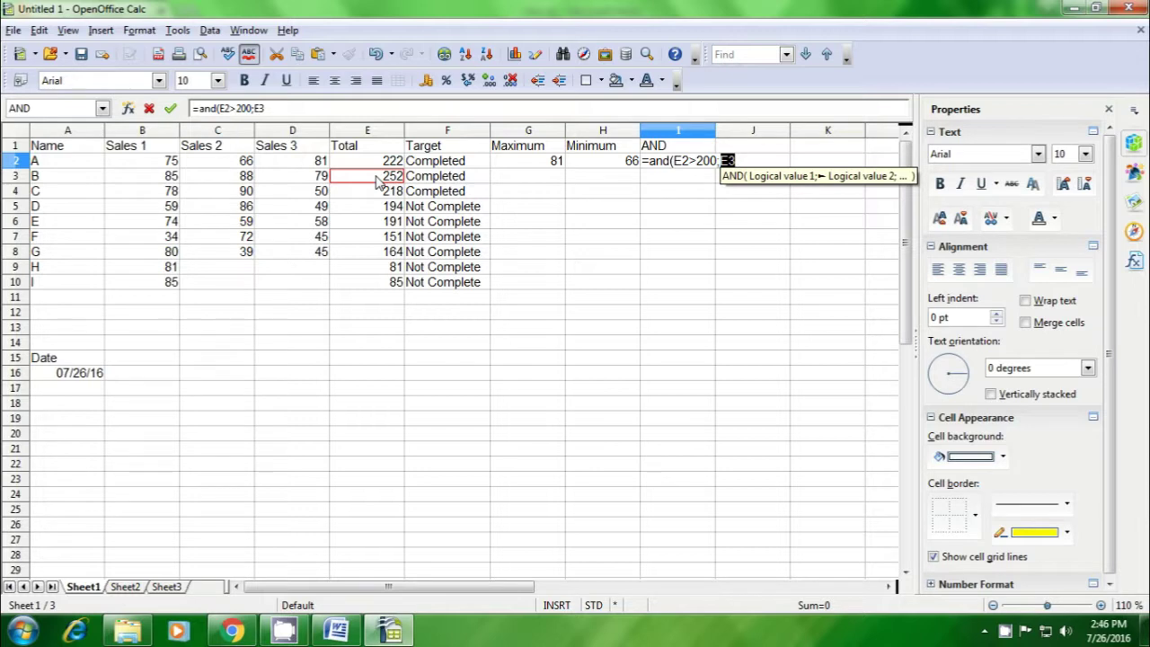
type(">")
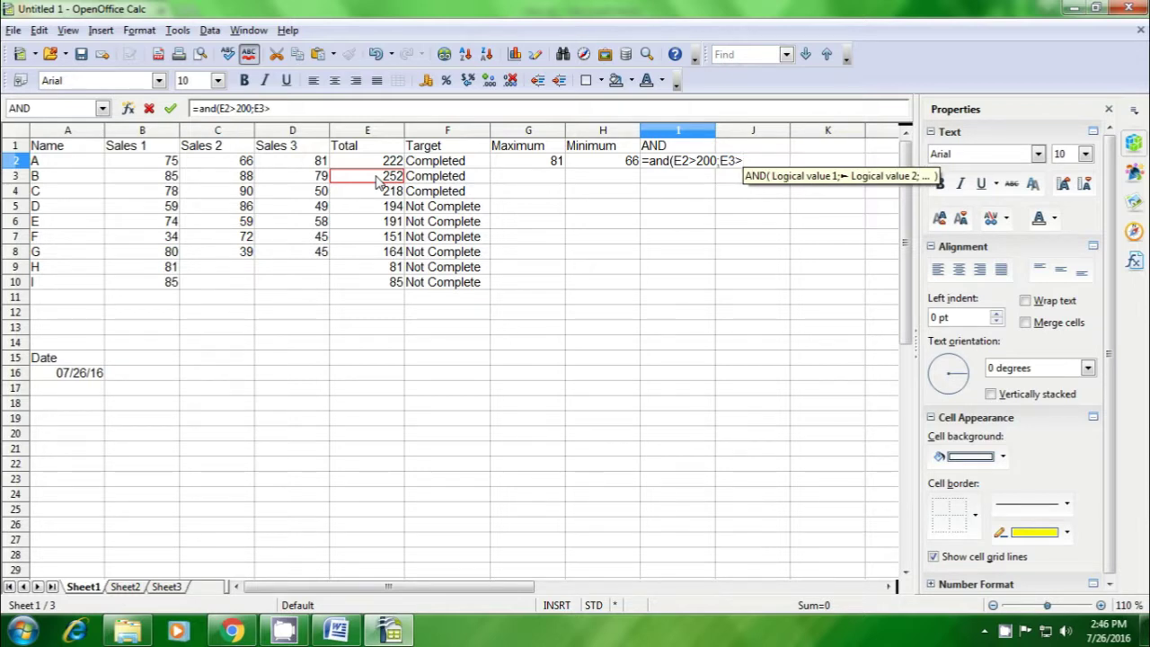
type("250")
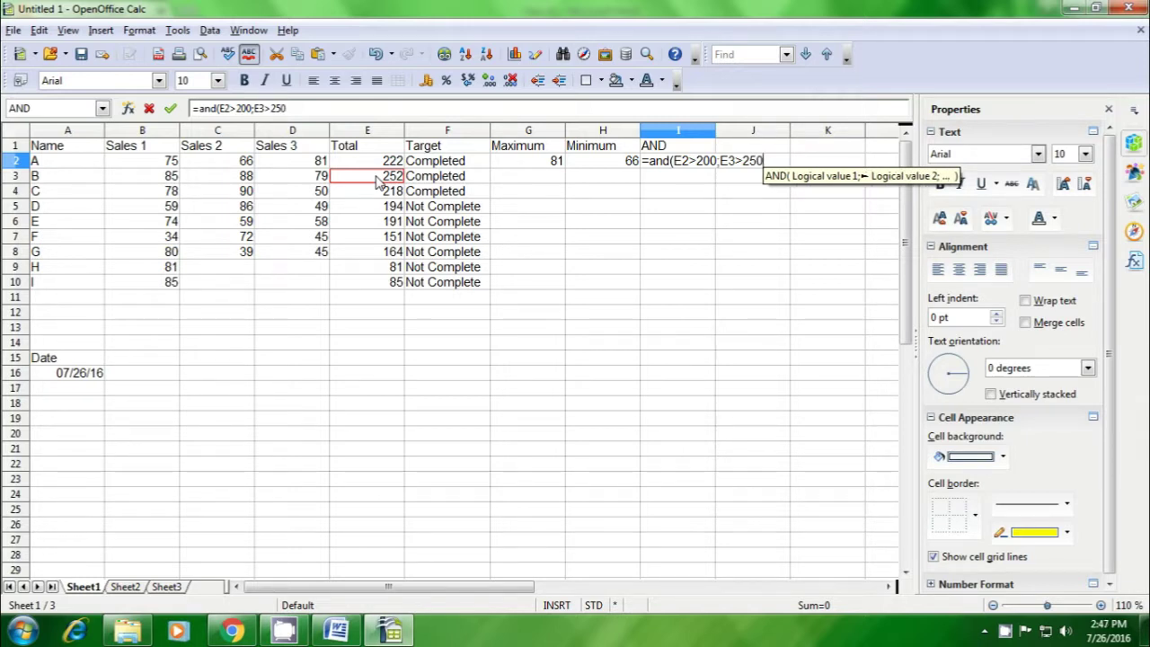
type(")")
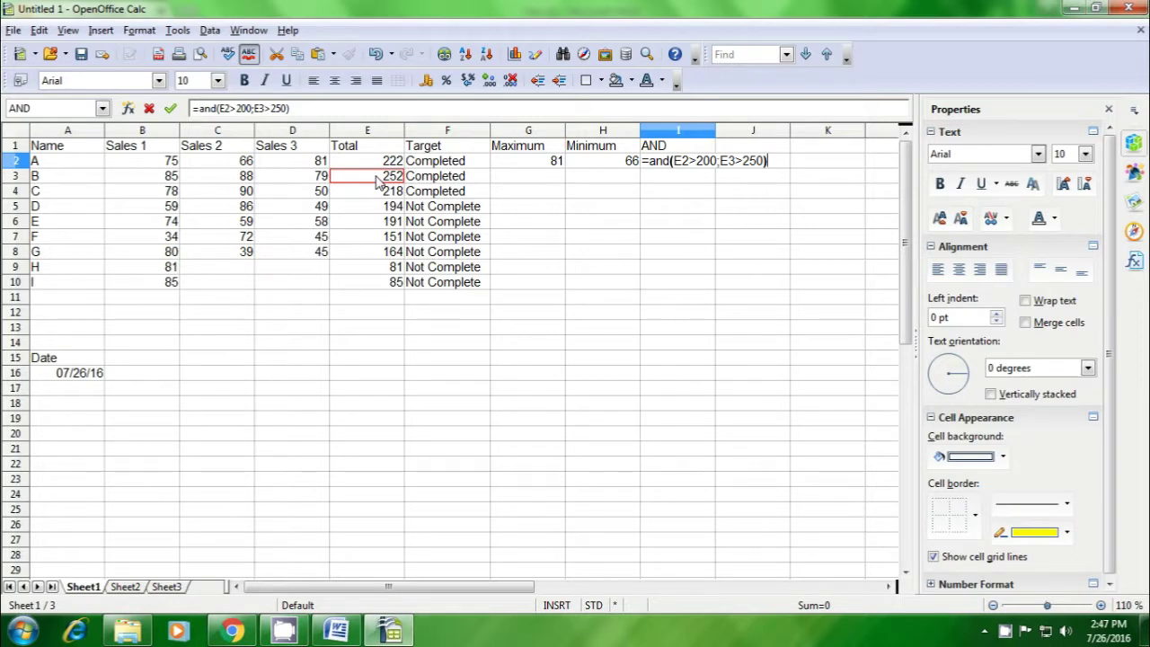
key("Return")
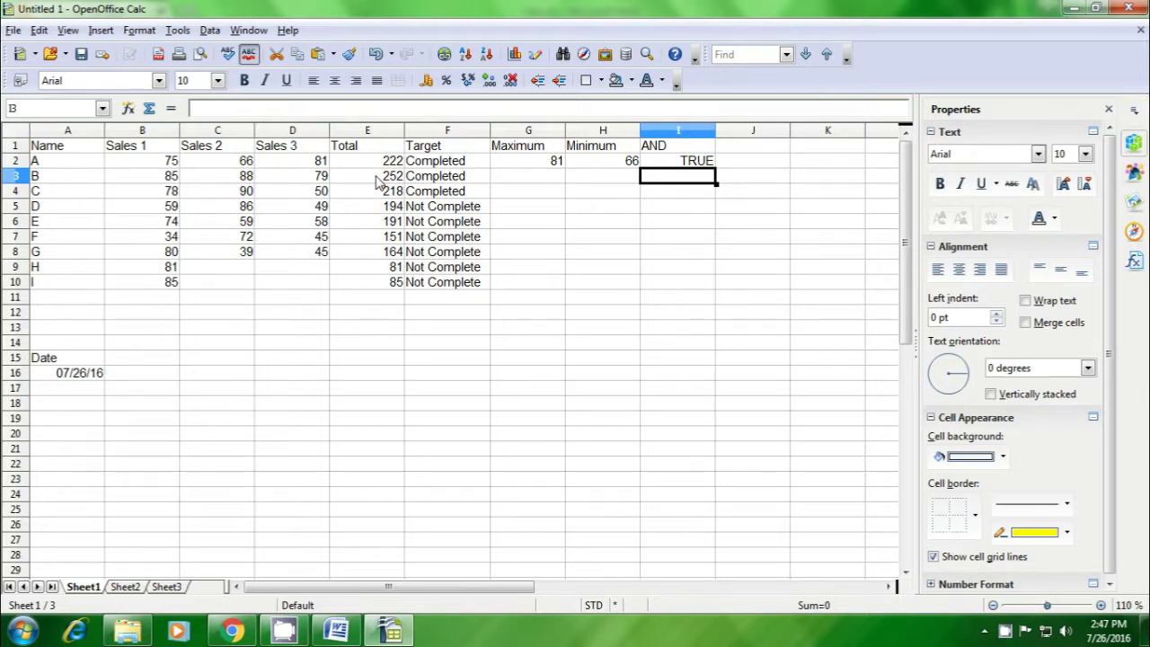
left_click(699, 162)
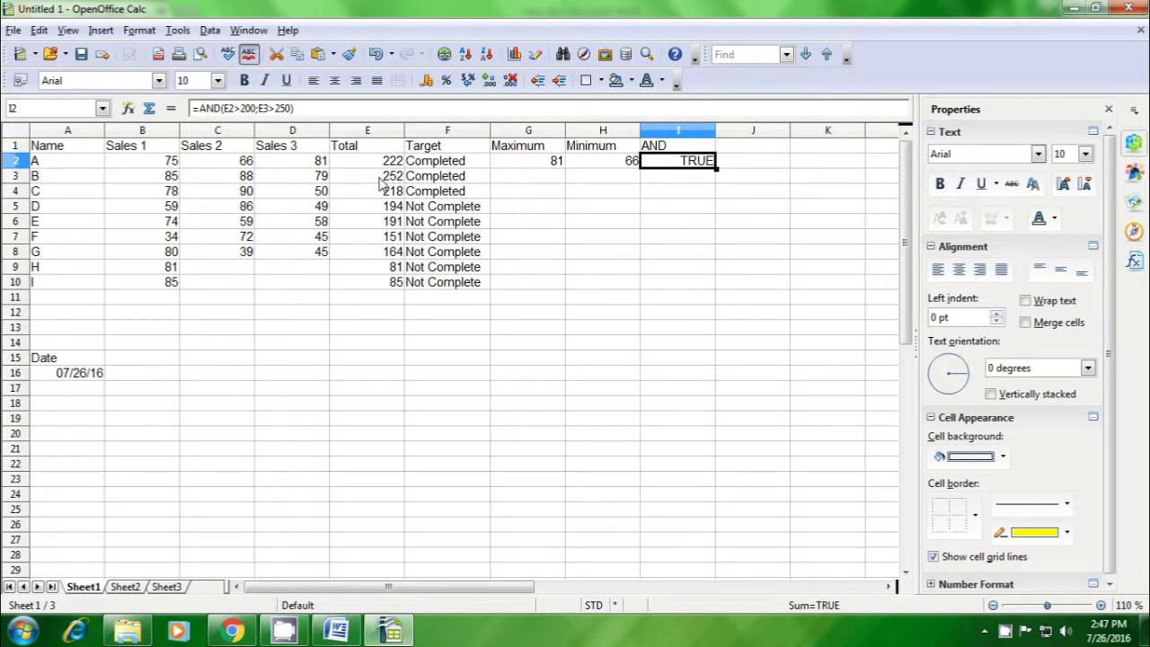
Begin a second AND formula in I3 with E2>200 as its first condition.
left_click(662, 210)
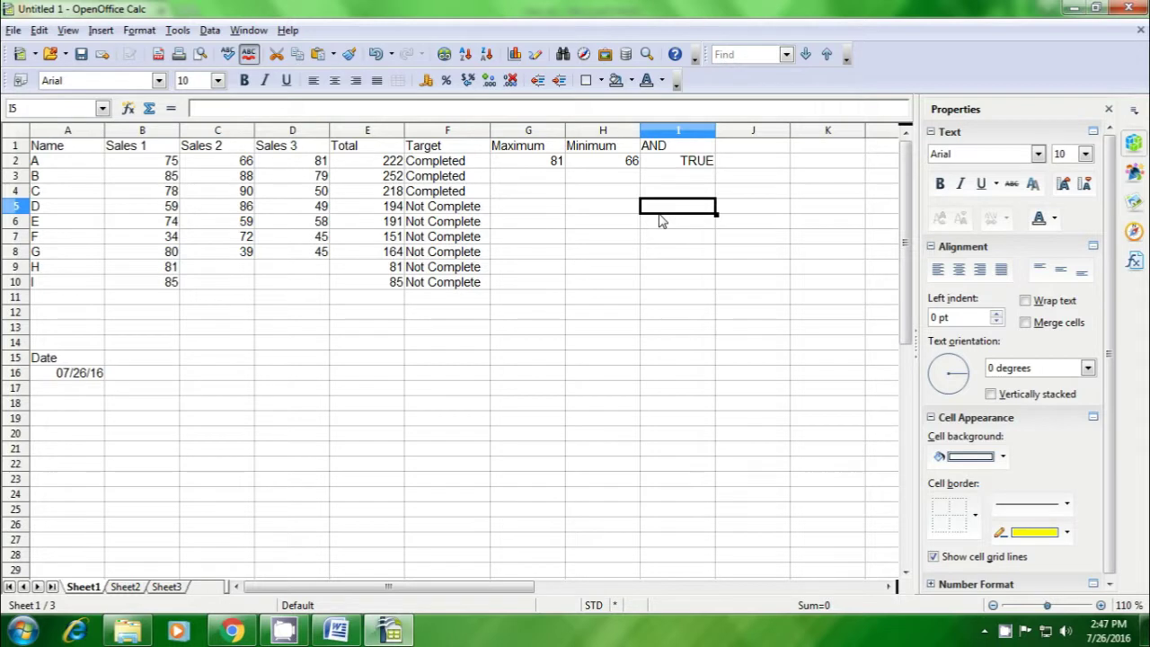
left_click(675, 180)
type("=")
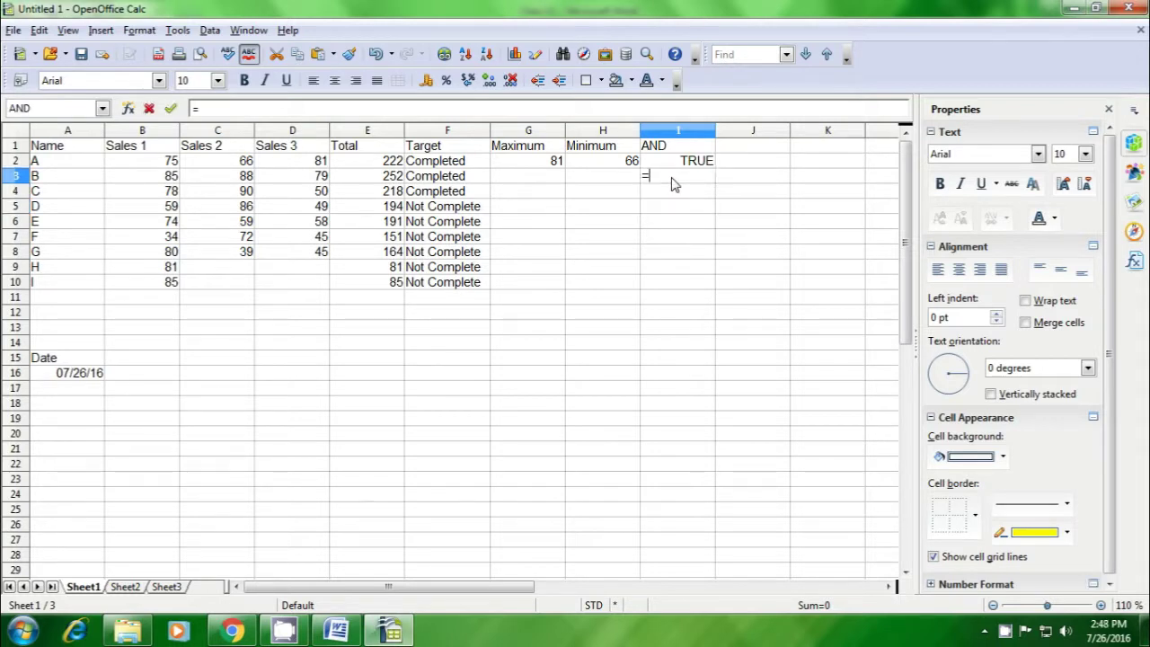
type("and")
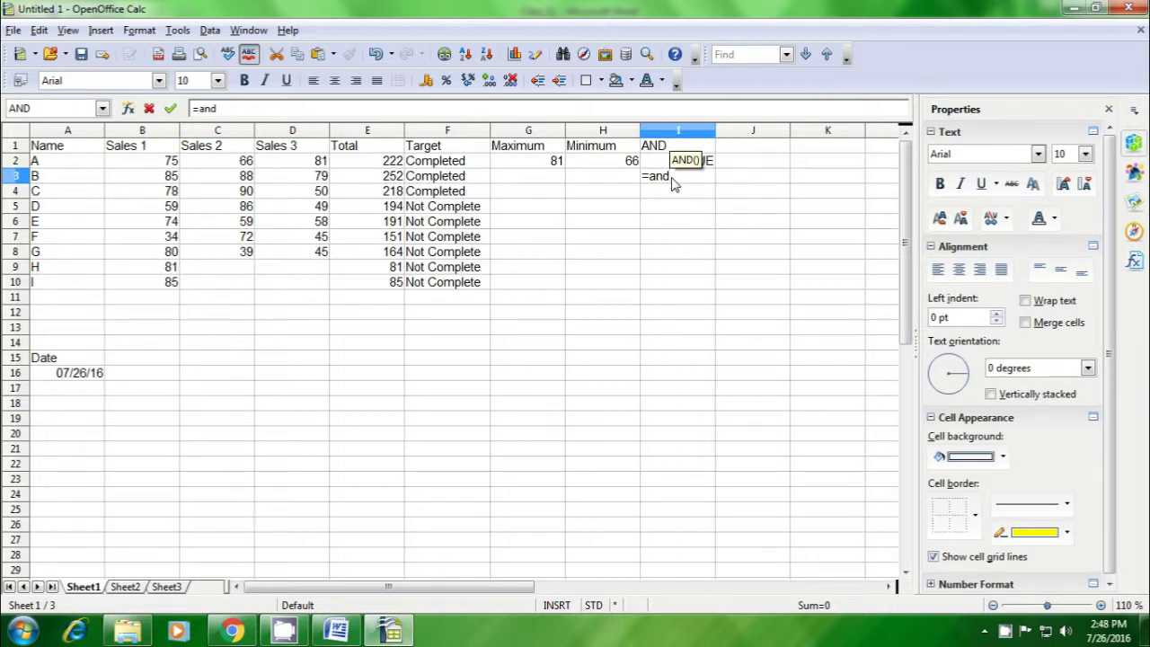
type("(")
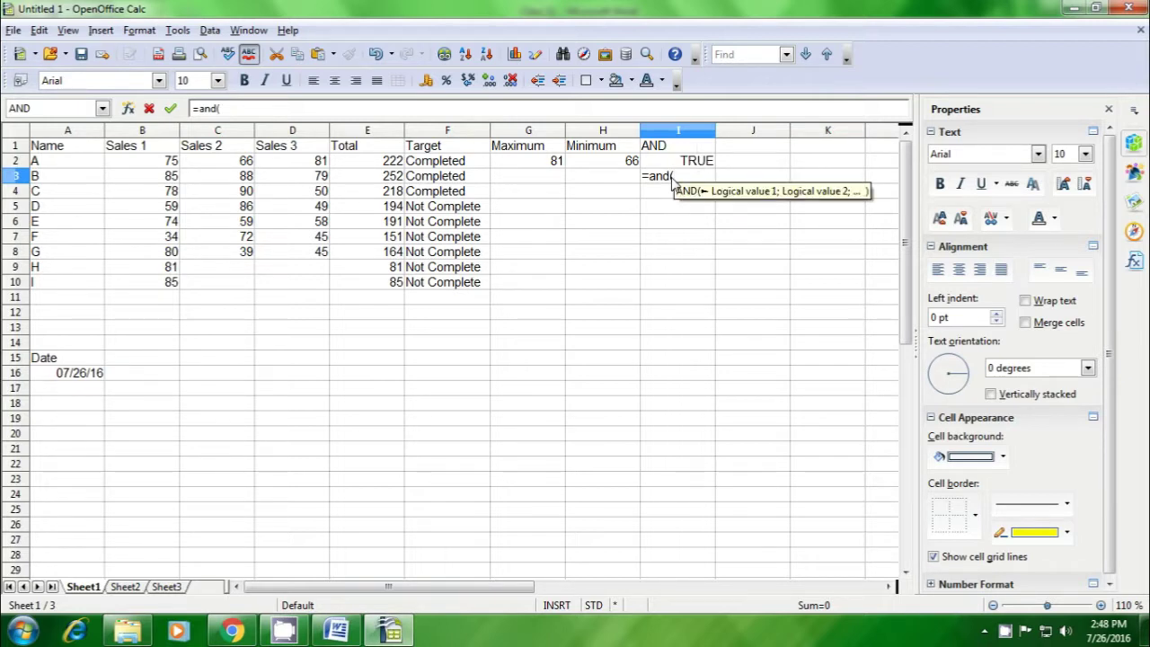
left_click(365, 150)
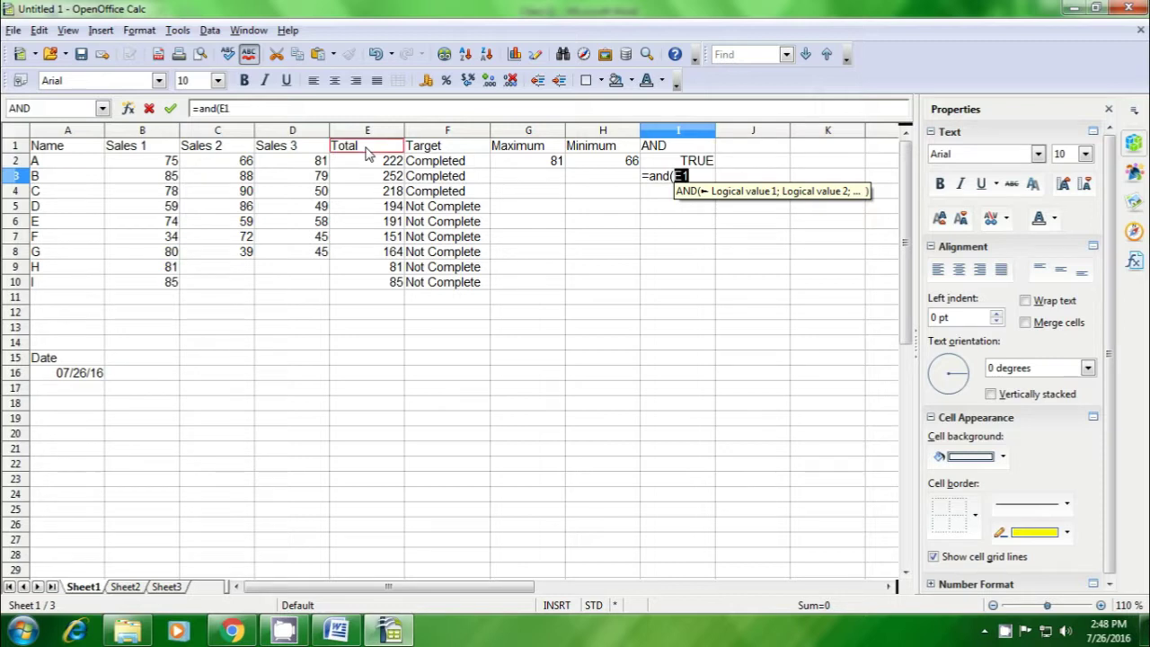
type(">")
left_click(366, 167)
type("200")
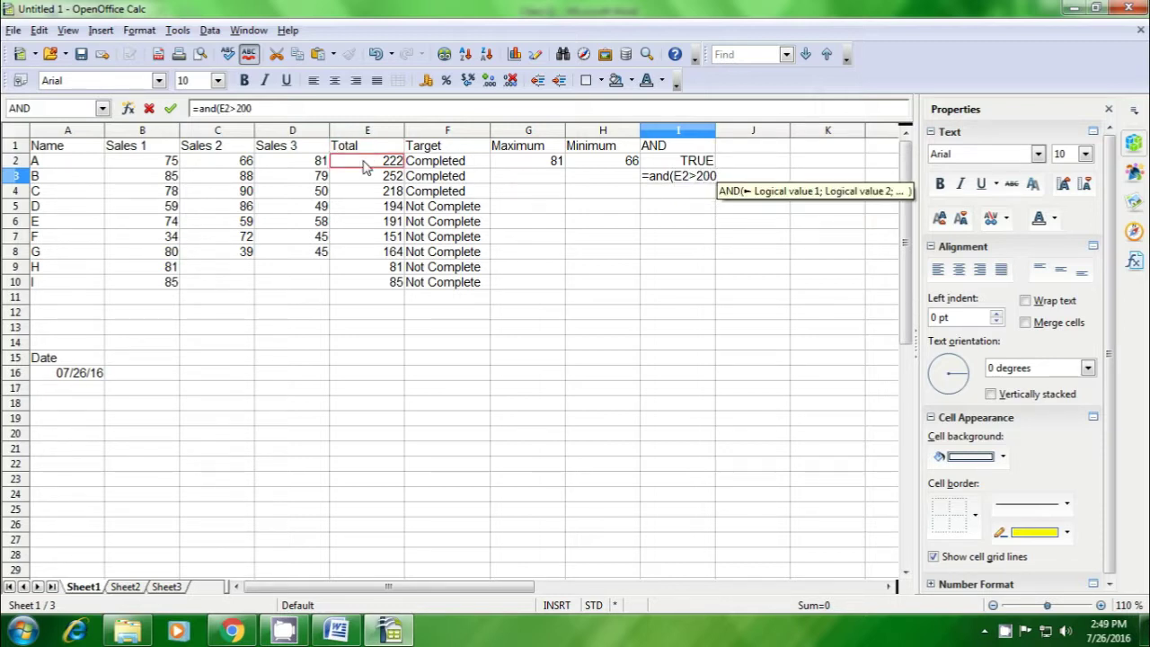
Complete the AND formula in I3 with E3<250 as its second condition and select the finished cell.
type(";")
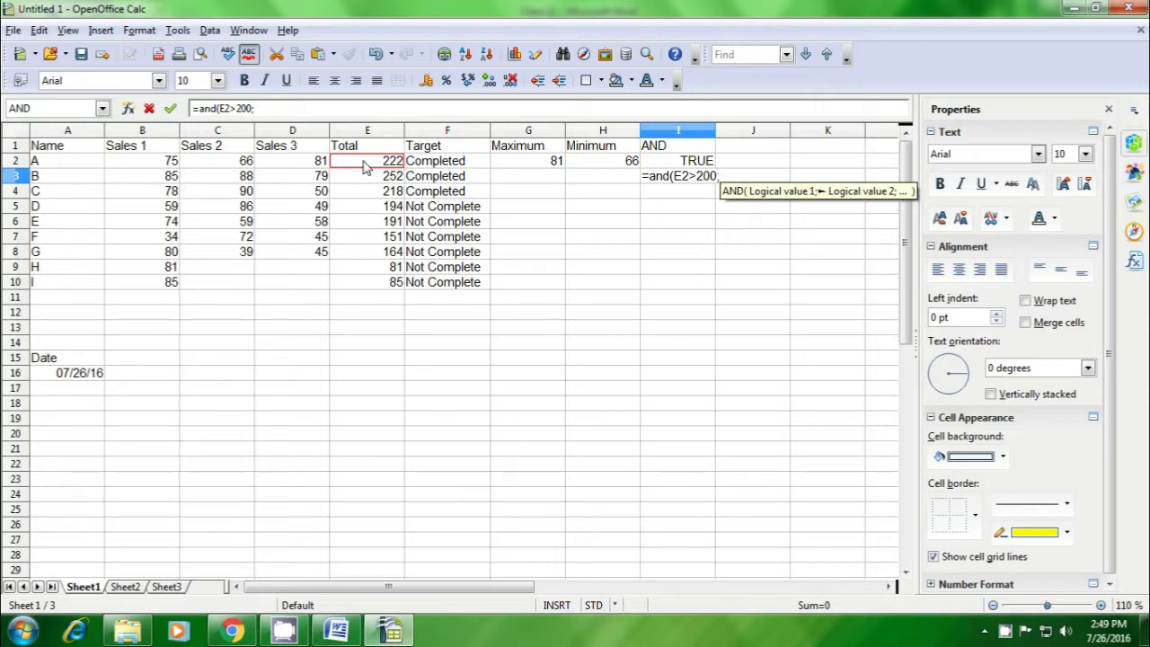
left_click(376, 177)
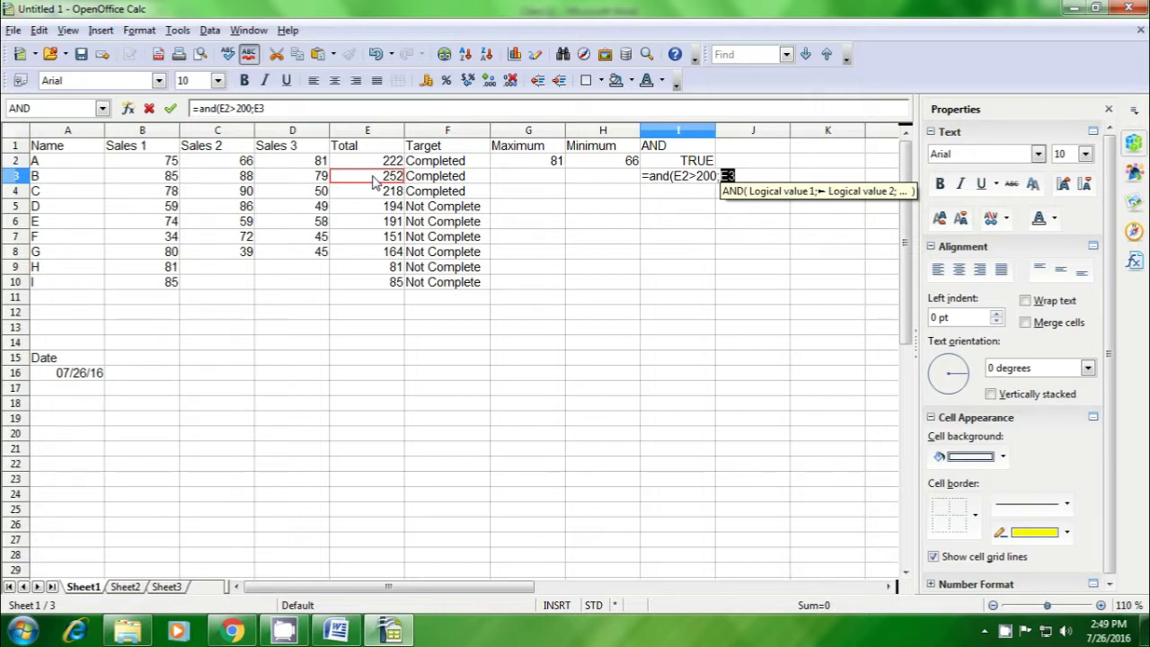
type("<25")
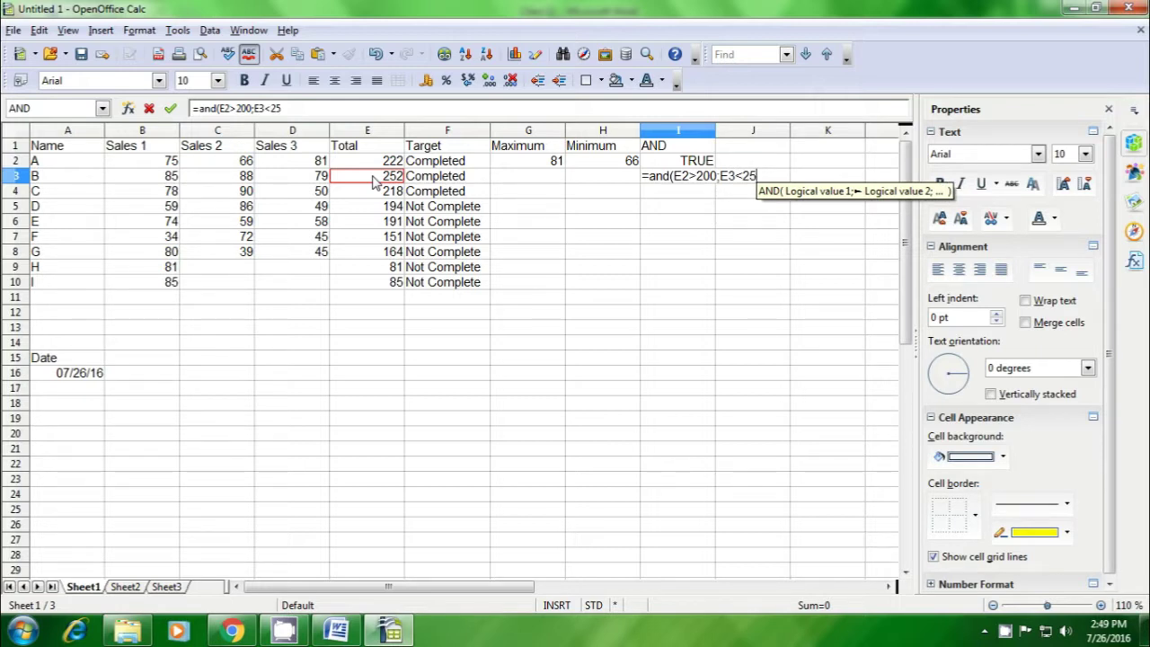
type("0")
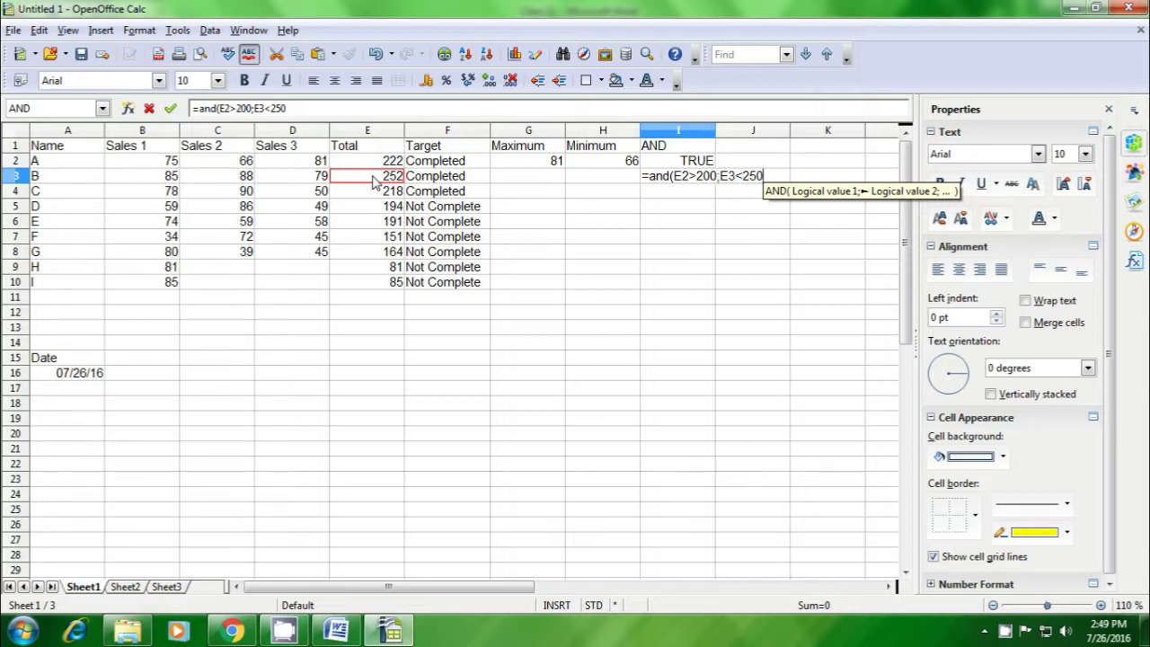
type(")")
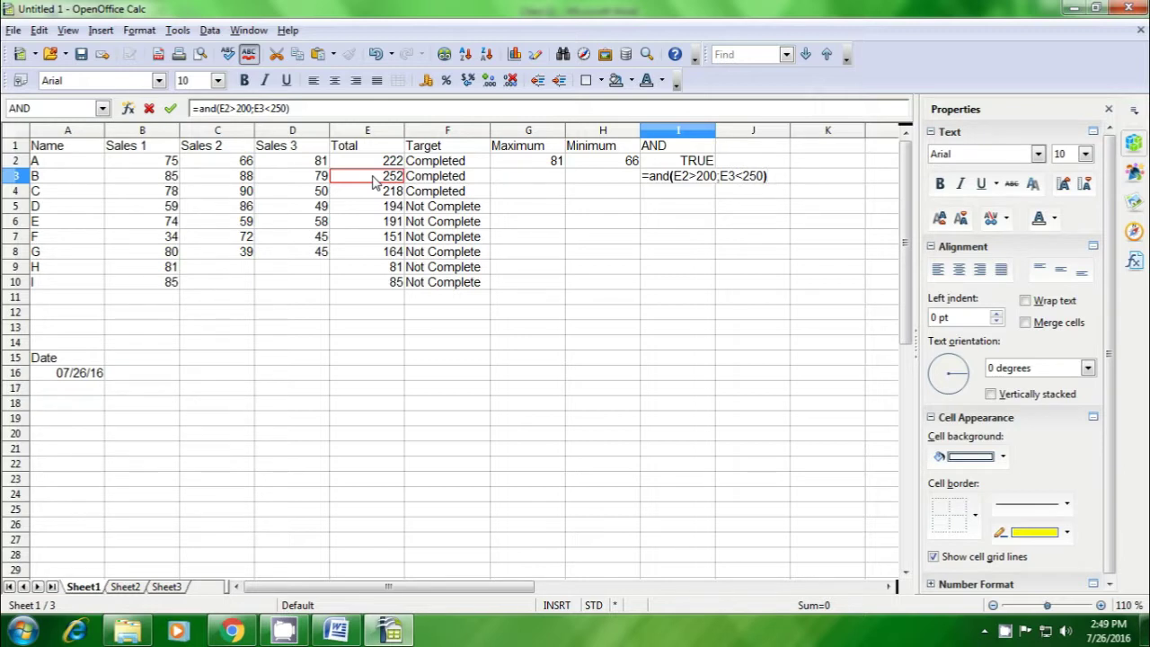
key("Return")
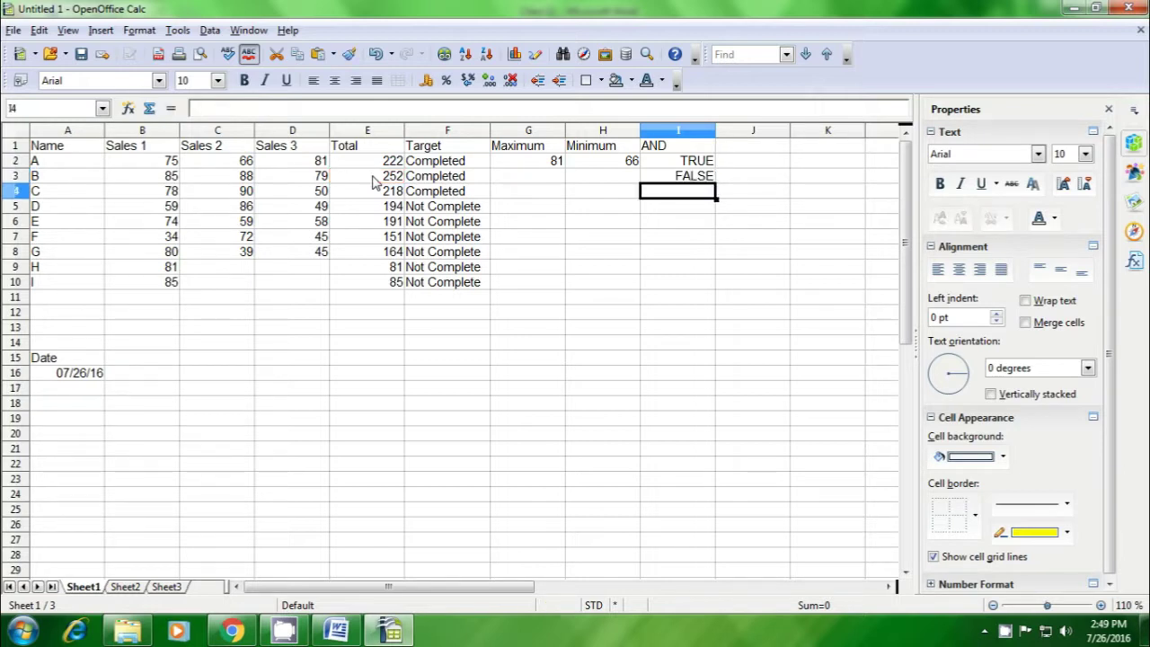
left_click(680, 180)
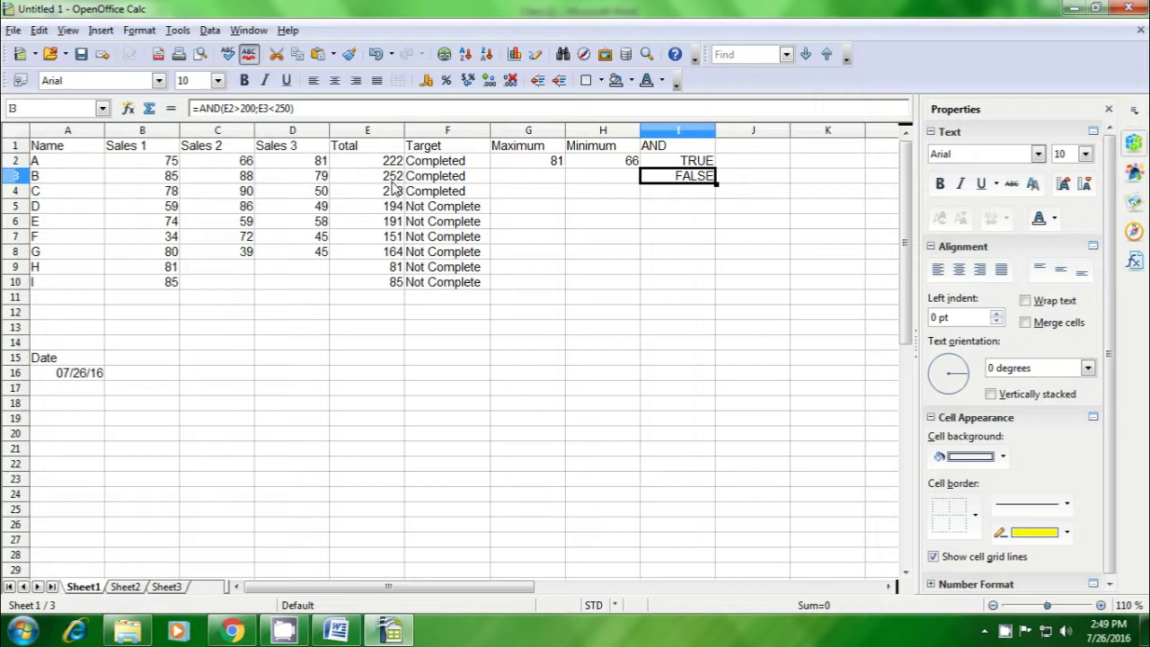
left_click(697, 200)
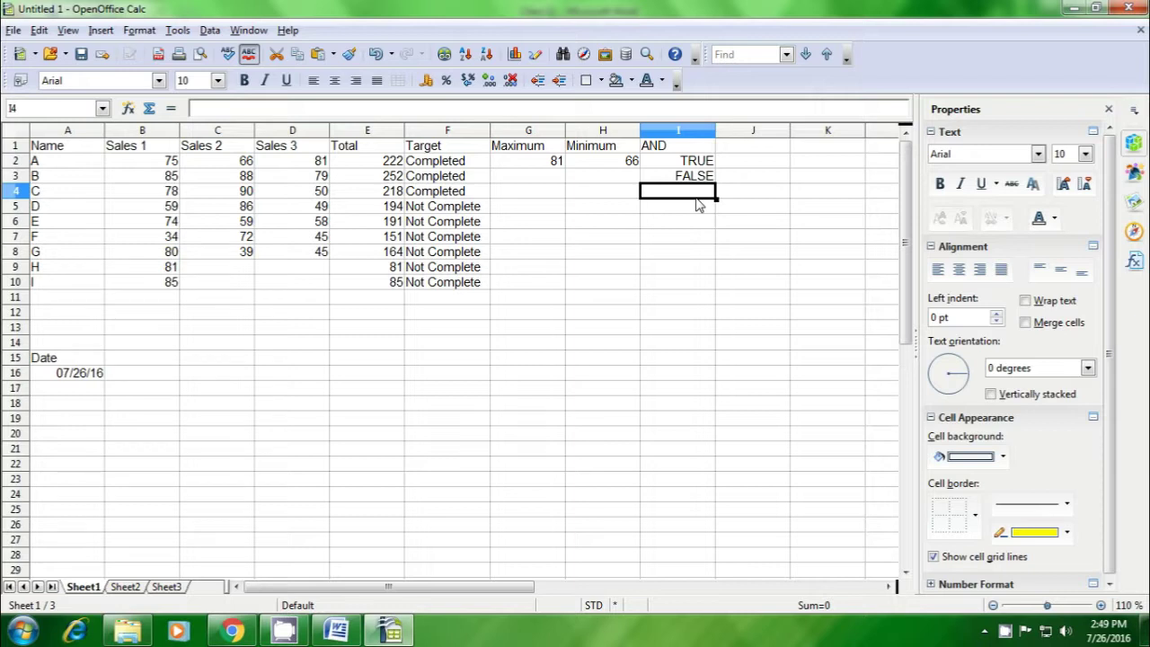
key("Up")
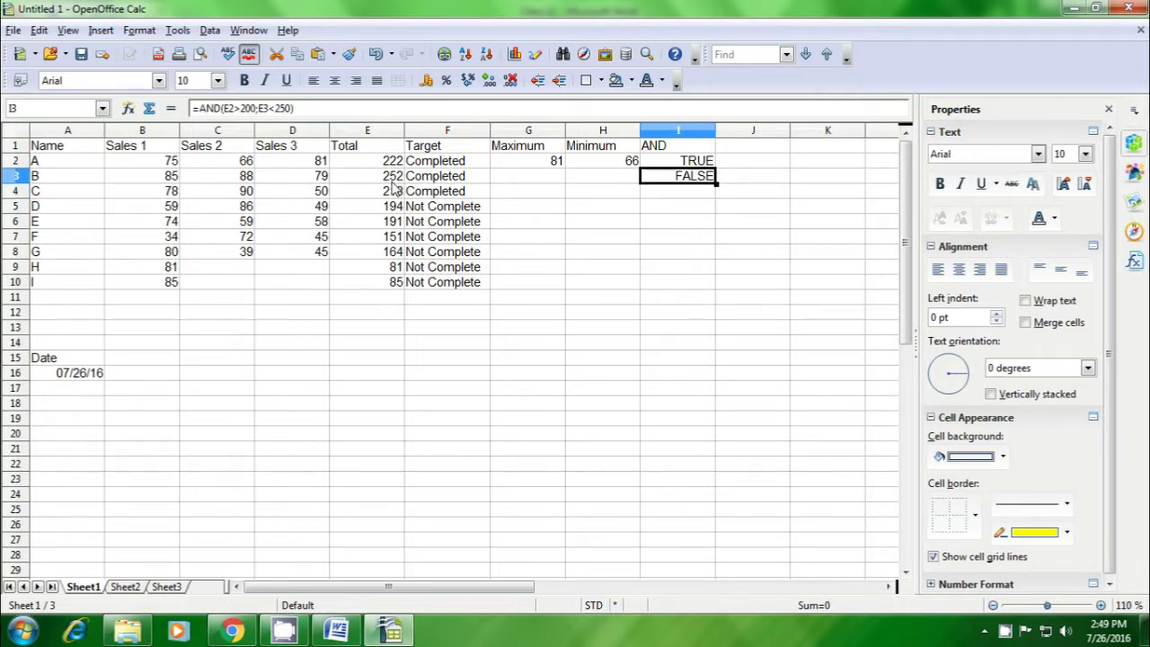
left_click(696, 196)
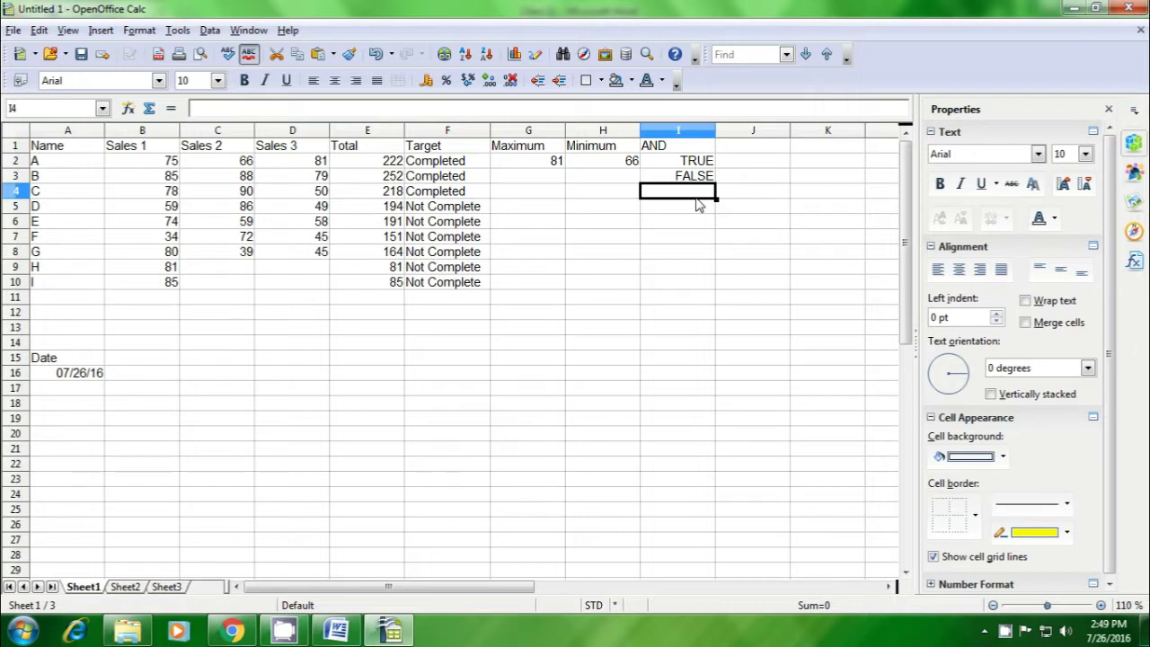
key("Up")
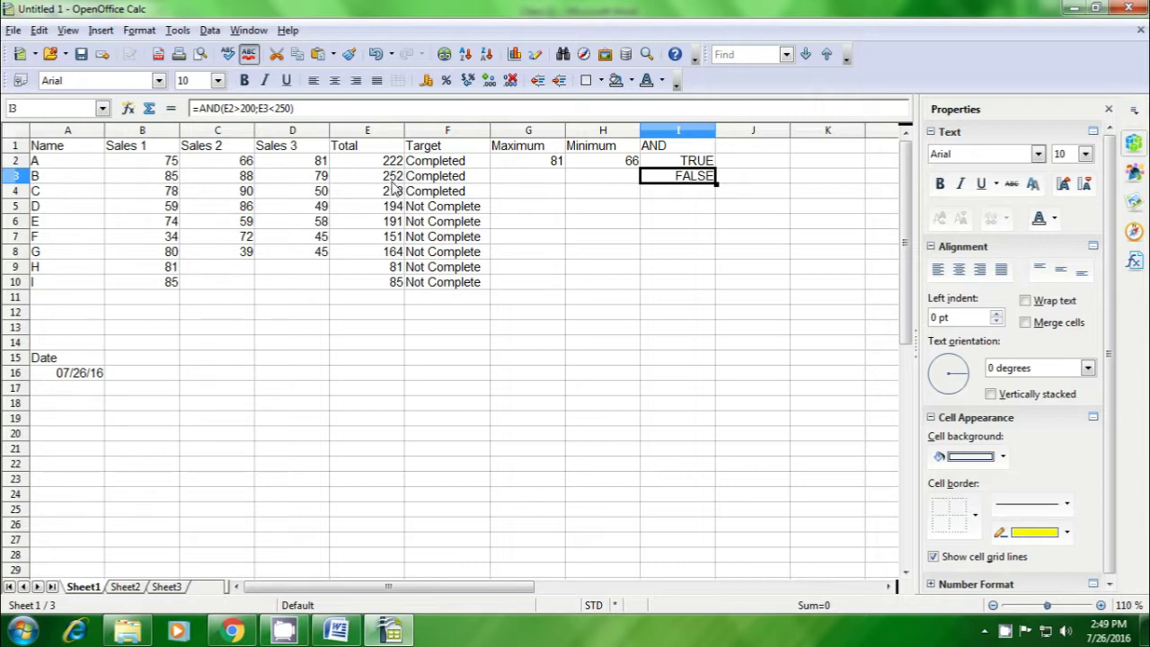
left_click(696, 197)
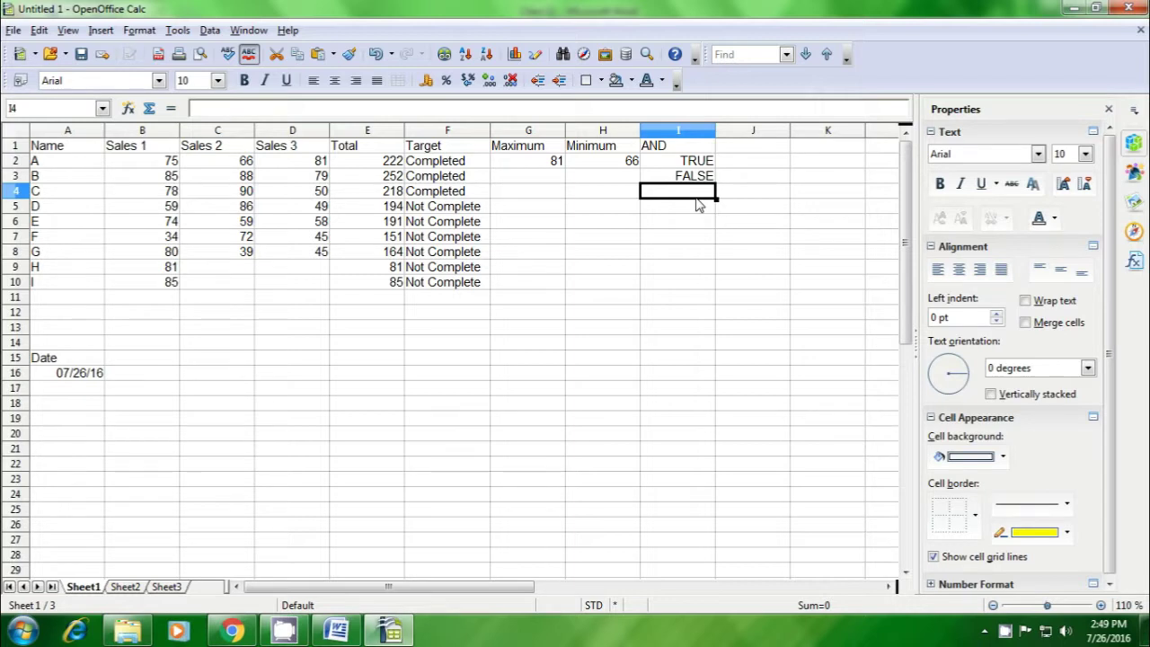
left_click(687, 176)
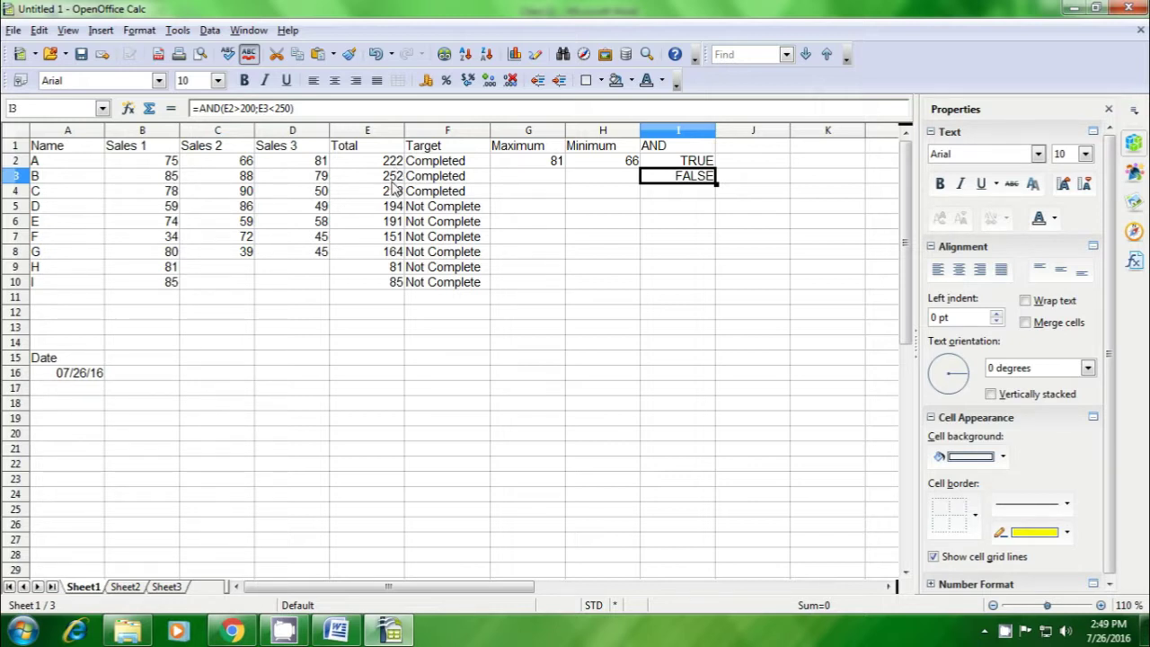
left_click(697, 197)
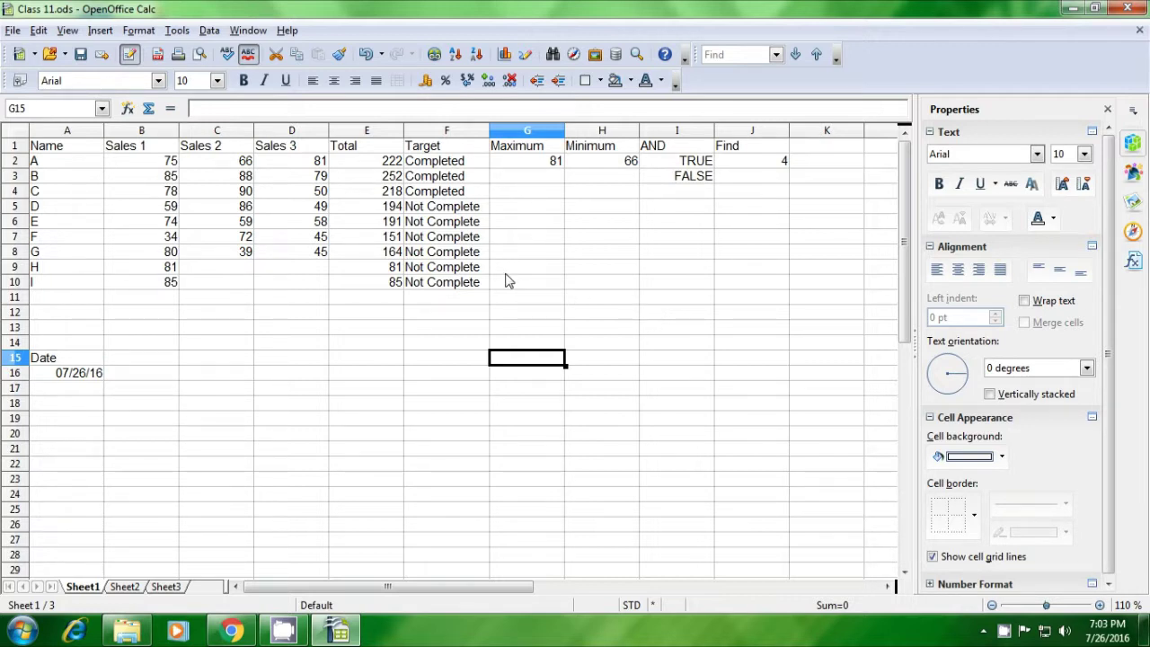
Open conditional formatting for the range A1:J11 and base Condition 1 on the cell value.
left_click_drag(79, 155, 736, 309)
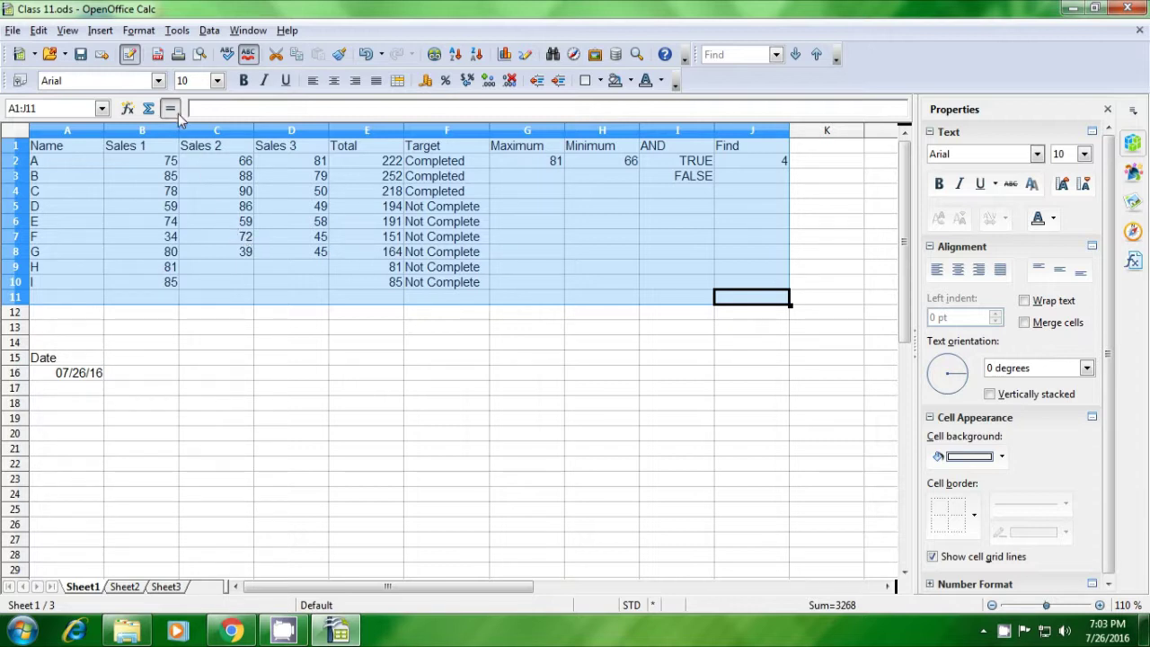
left_click(140, 32)
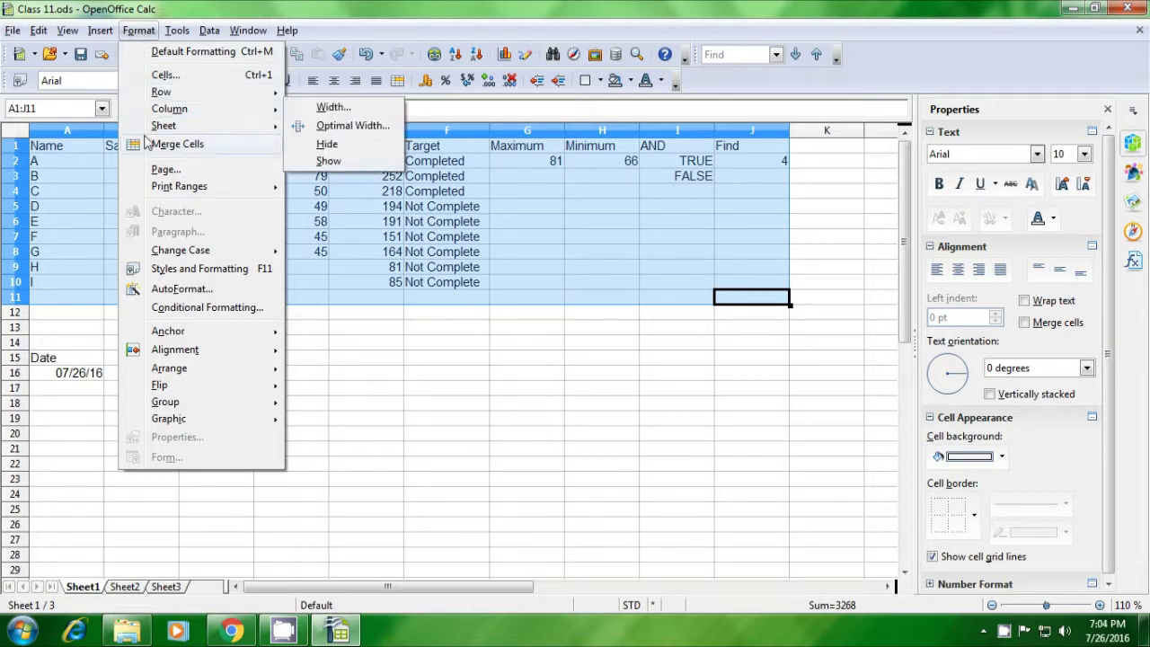
left_click(176, 307)
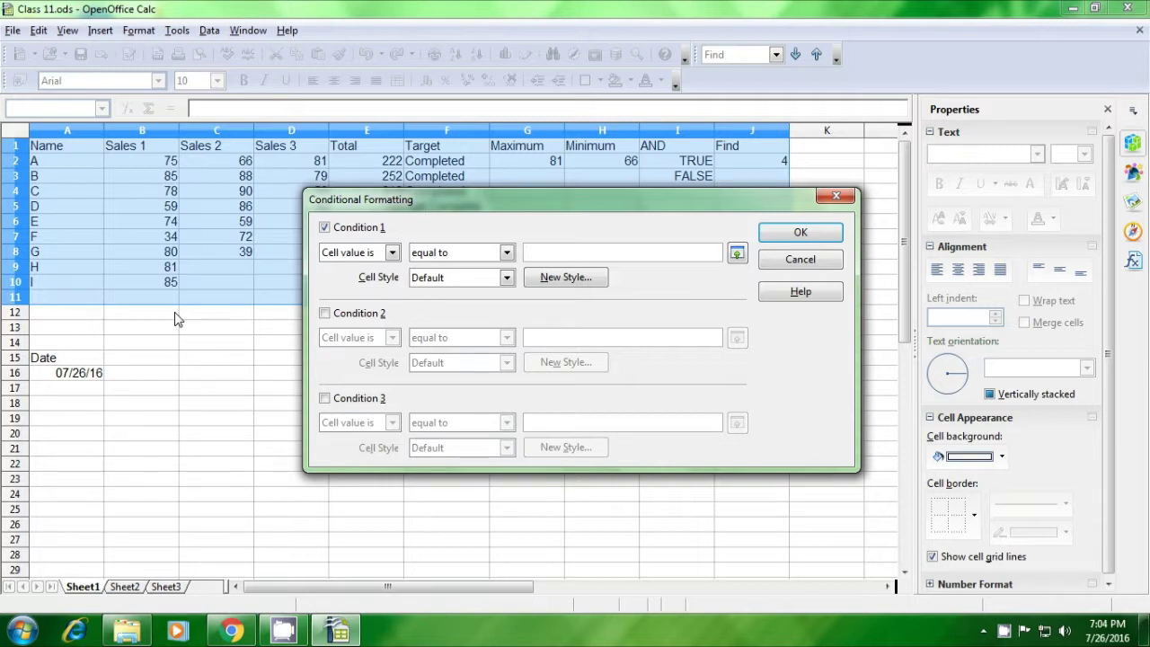
left_click(392, 254)
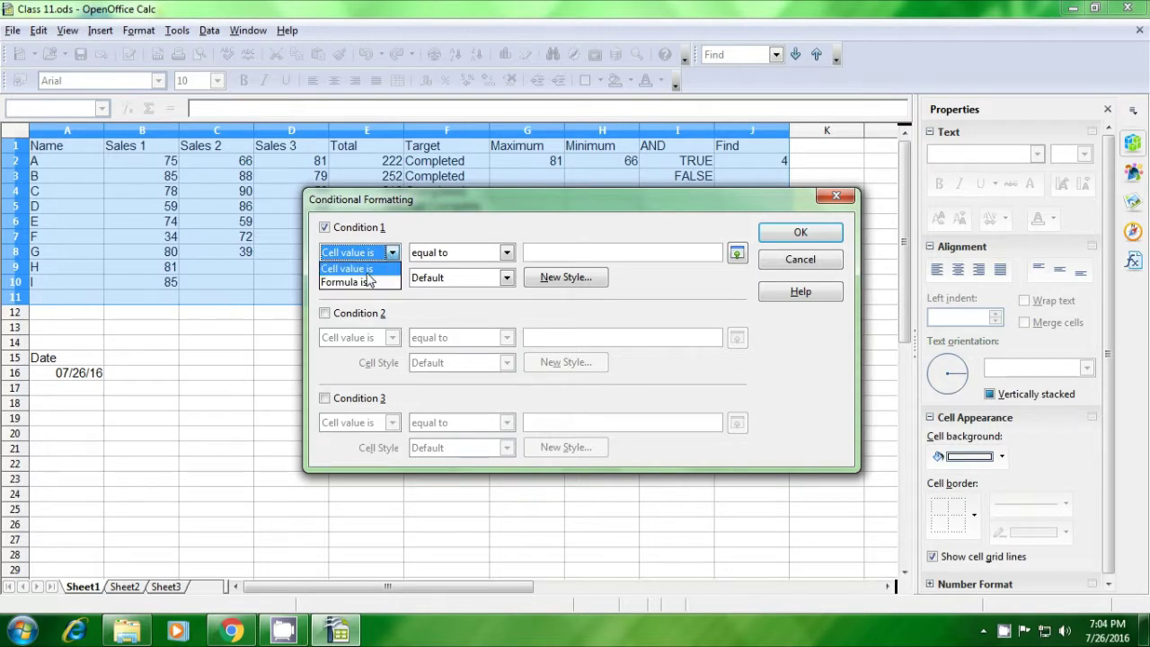
left_click(366, 272)
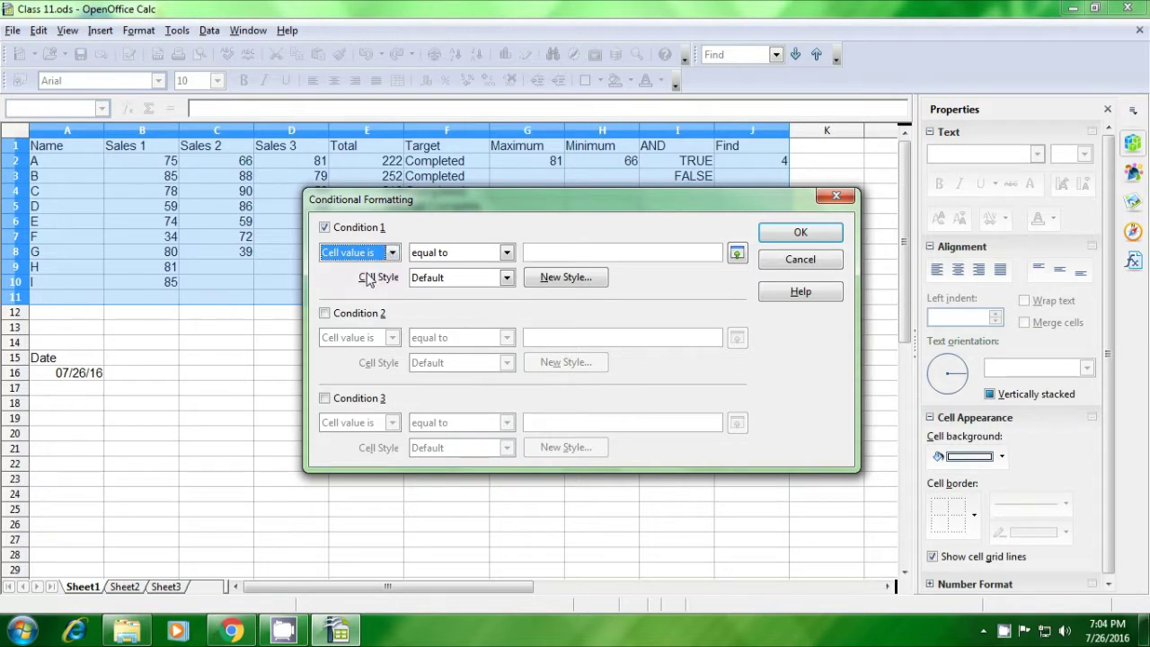
Set Condition 1 to apply the Untitled1 cell style to values greater than 85.
left_click(507, 254)
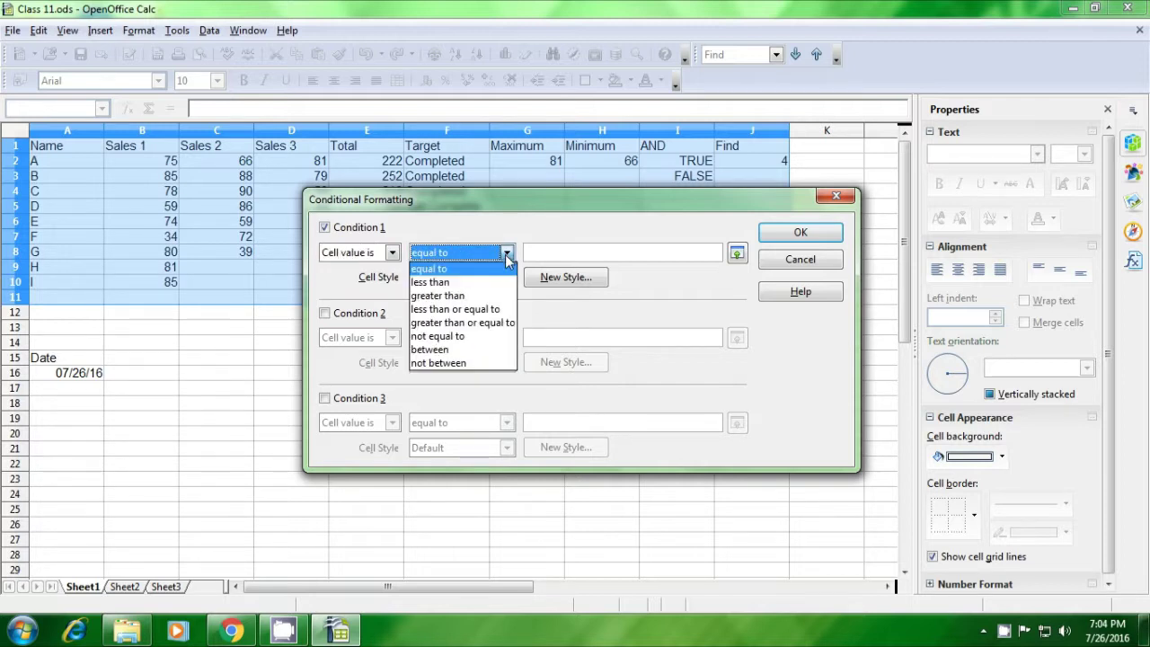
left_click(490, 297)
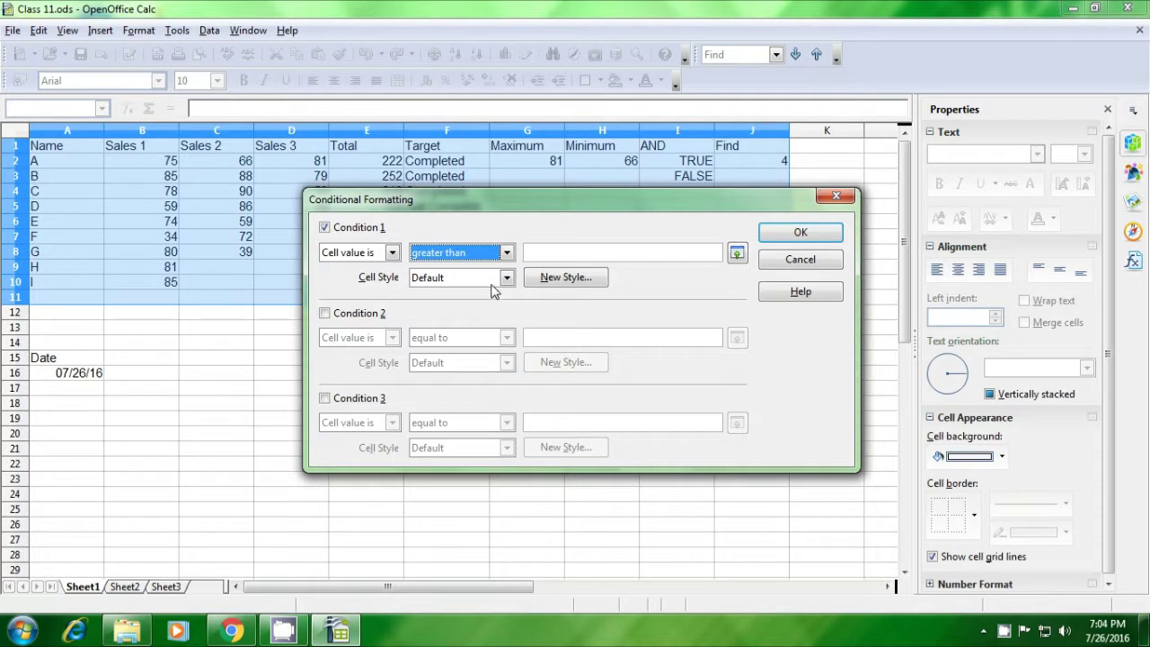
left_click(556, 253)
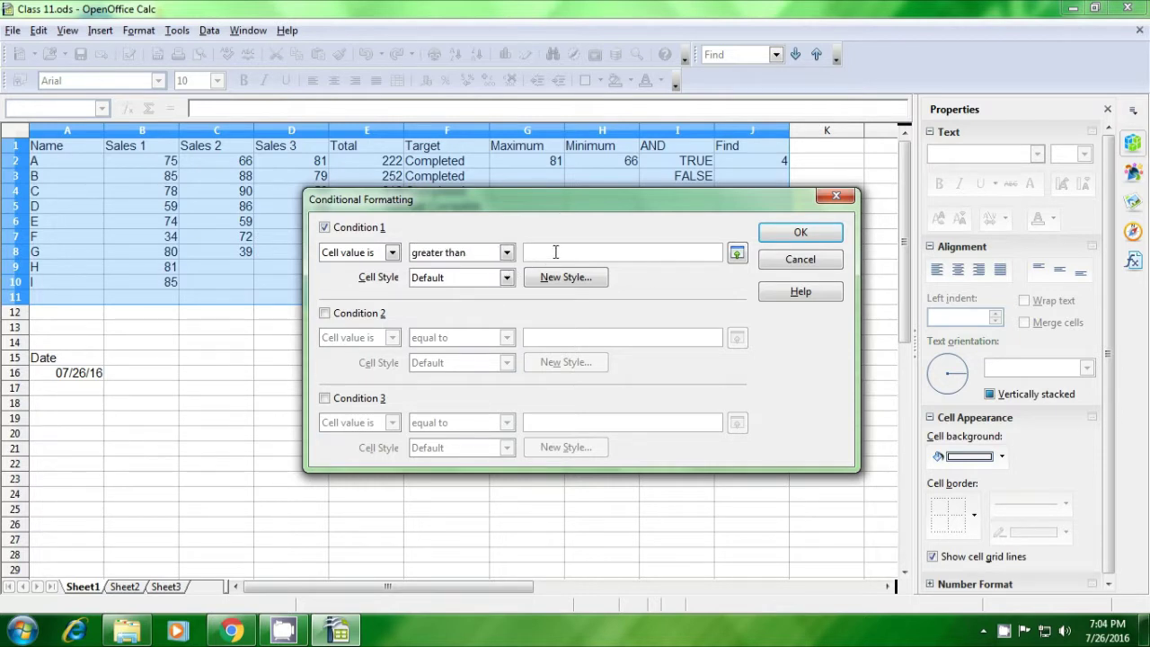
type("80")
key("BackSpace")
type("5")
left_click(506, 277)
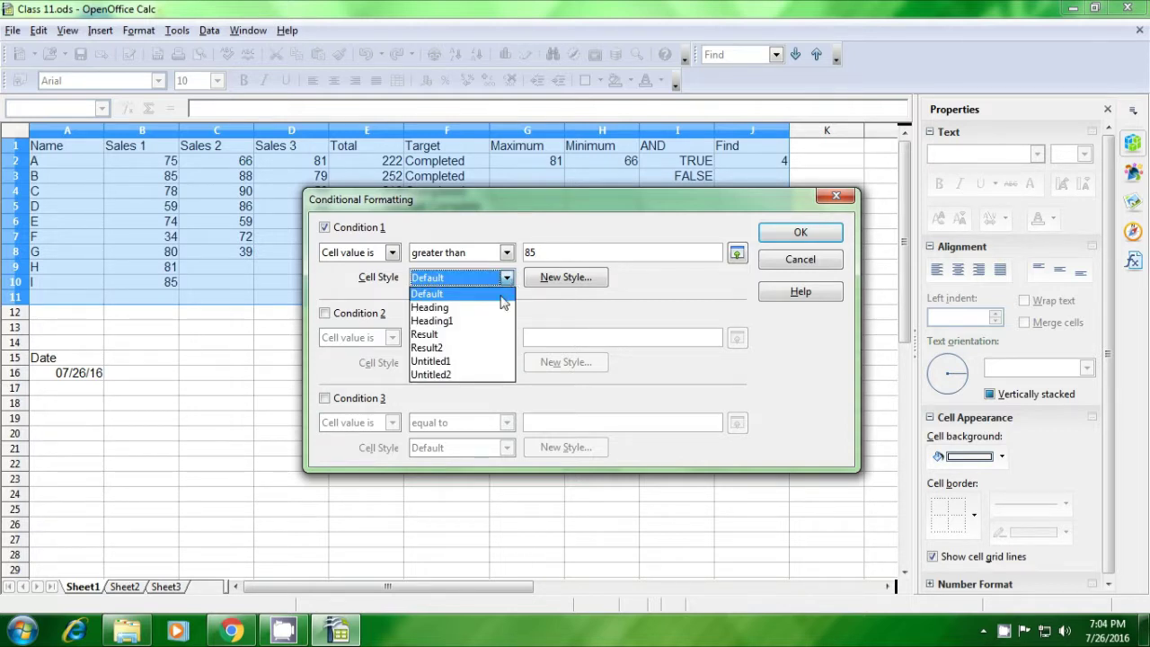
left_click(476, 361)
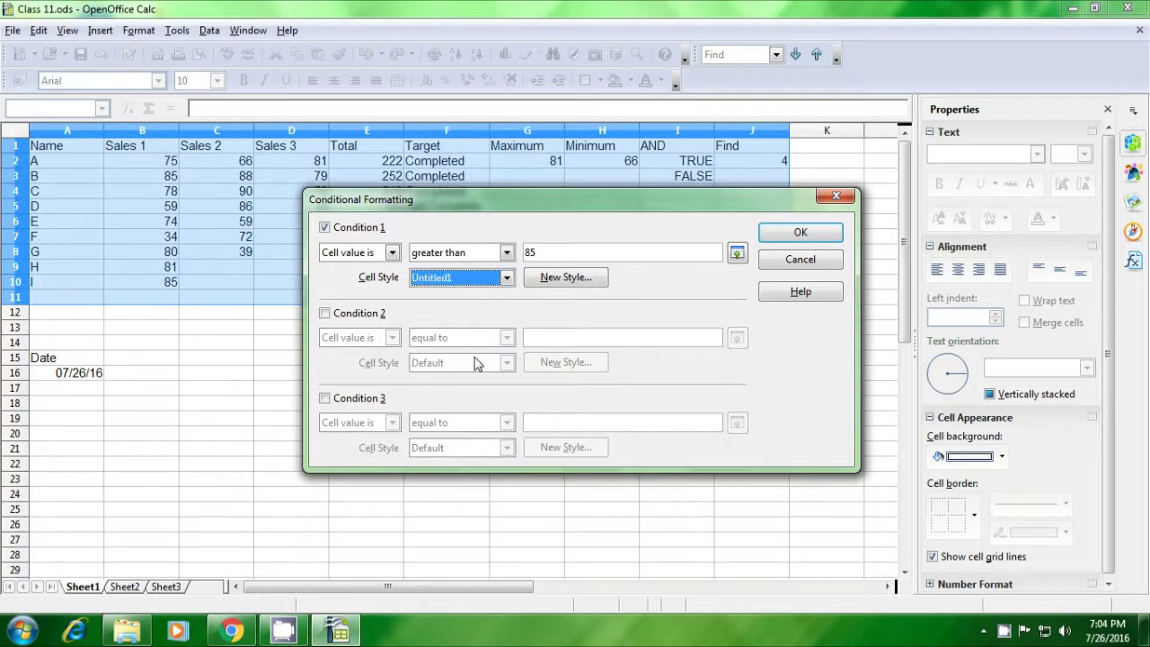
Enable Condition 2 to apply the Untitled2 cell style to cell values less than 85.
left_click(325, 313)
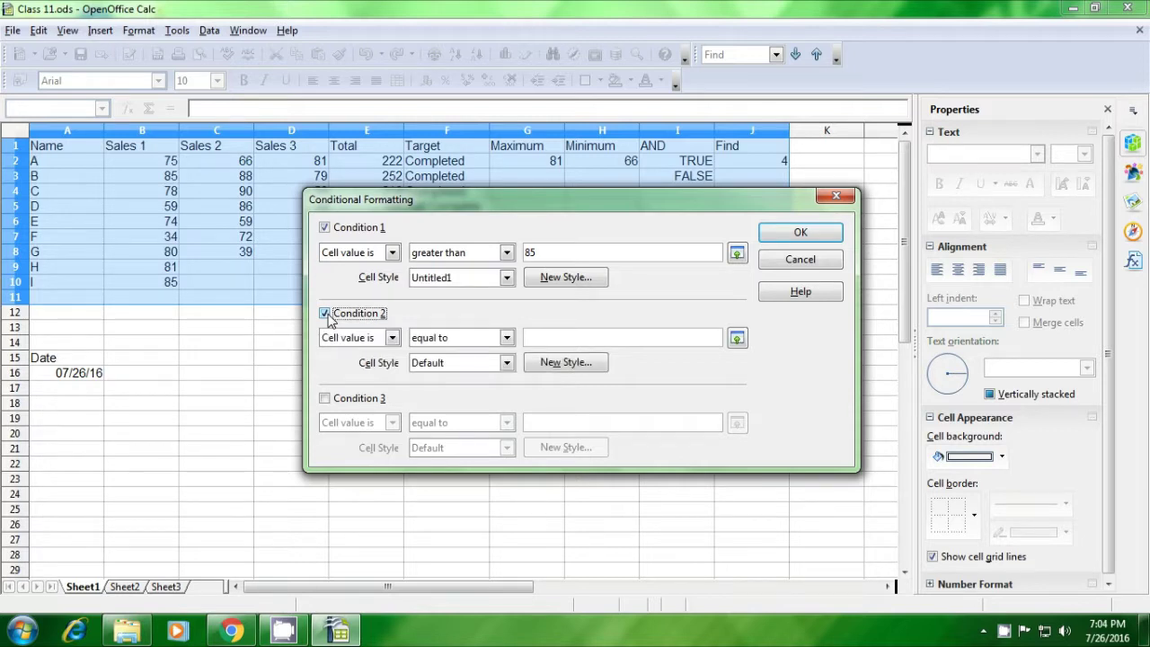
left_click(499, 340)
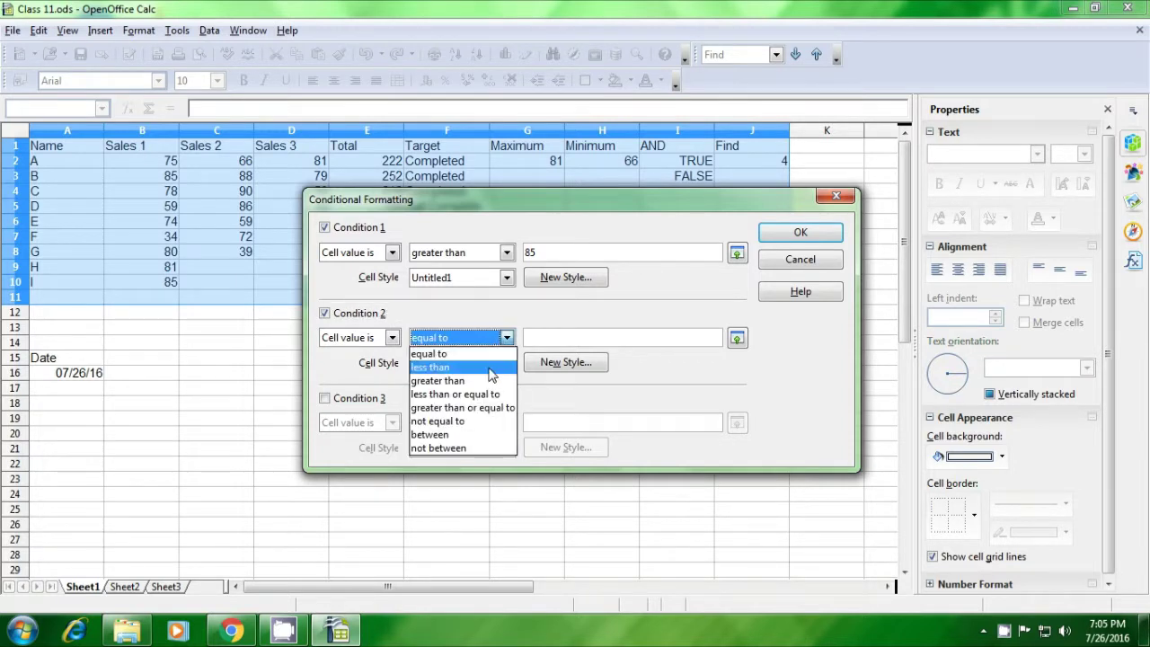
left_click(492, 368)
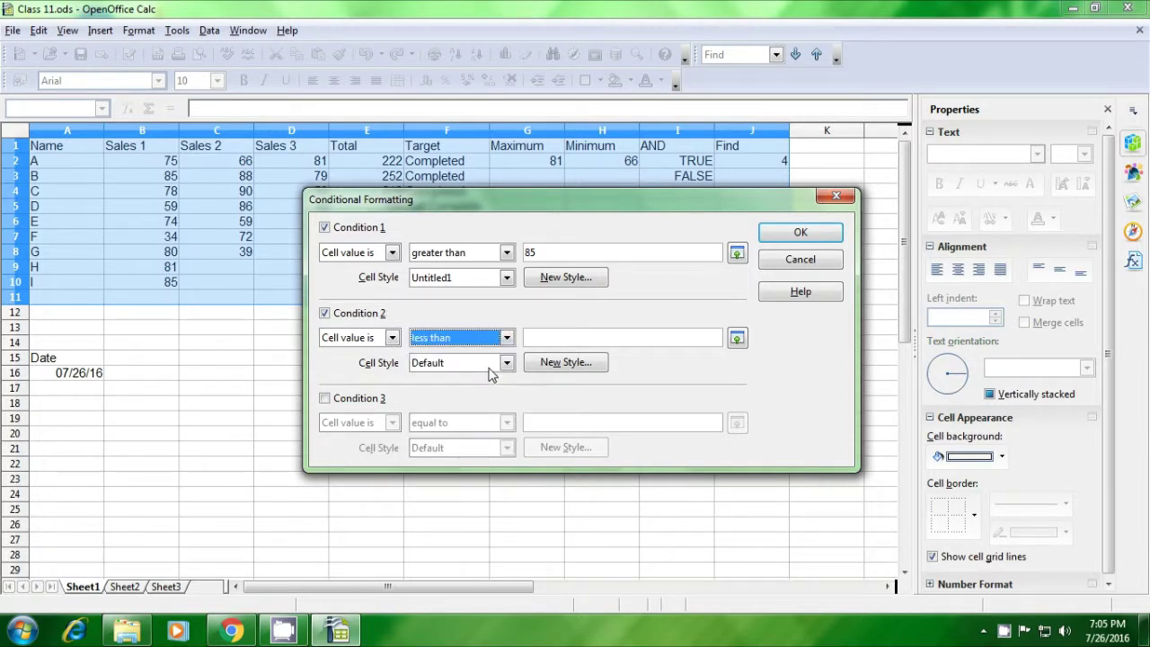
left_click(547, 338)
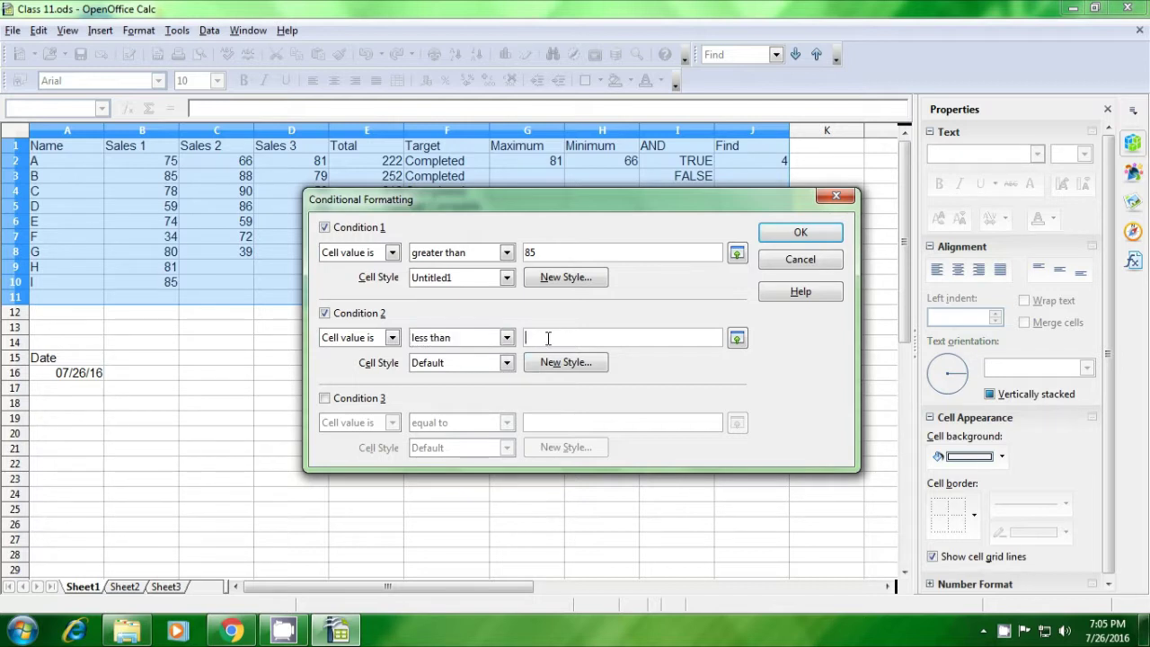
type("85")
left_click(506, 363)
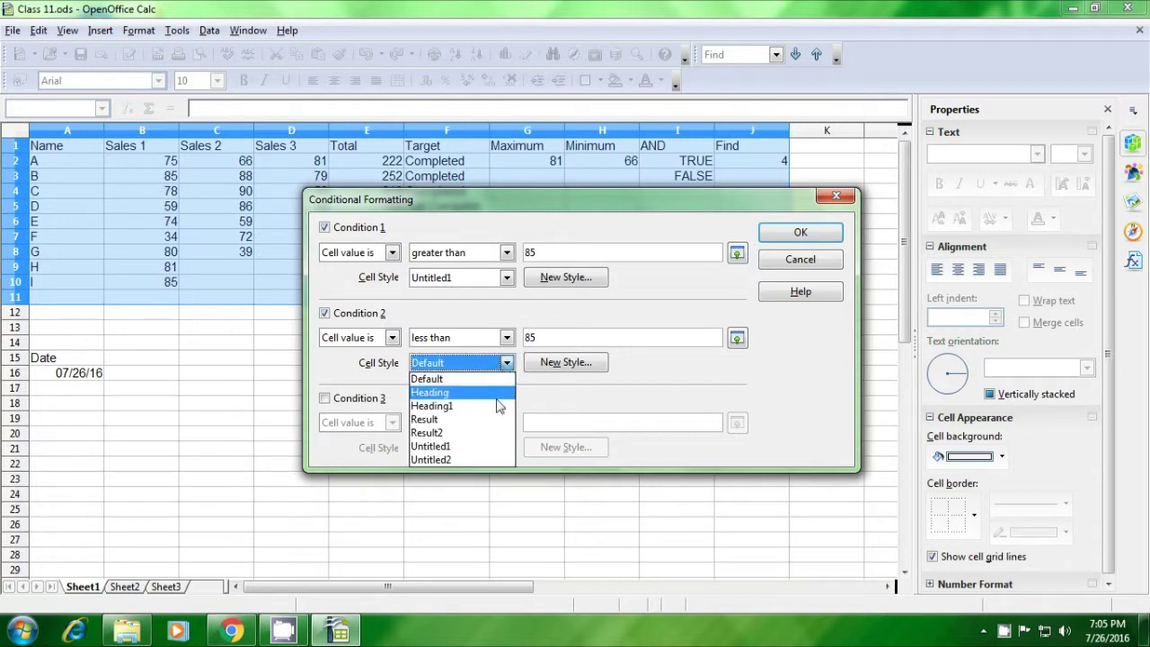
left_click(483, 459)
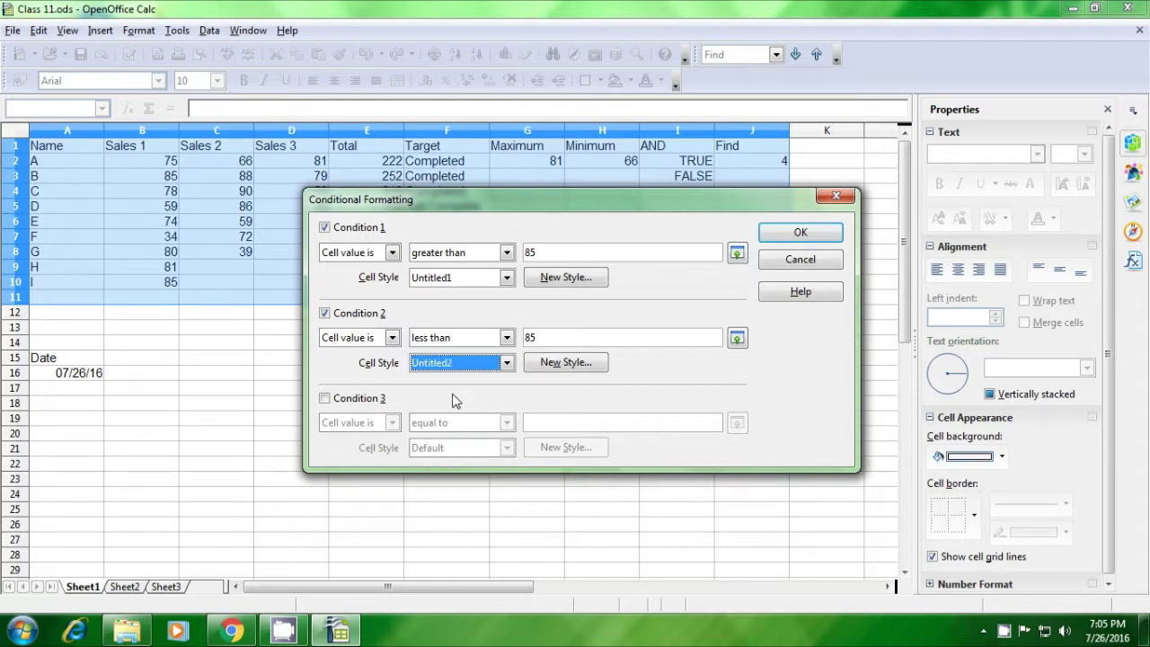
Enable Condition 3 with the Default style for values equal to 85, apply the conditional formatting and deselect the range.
left_click(325, 399)
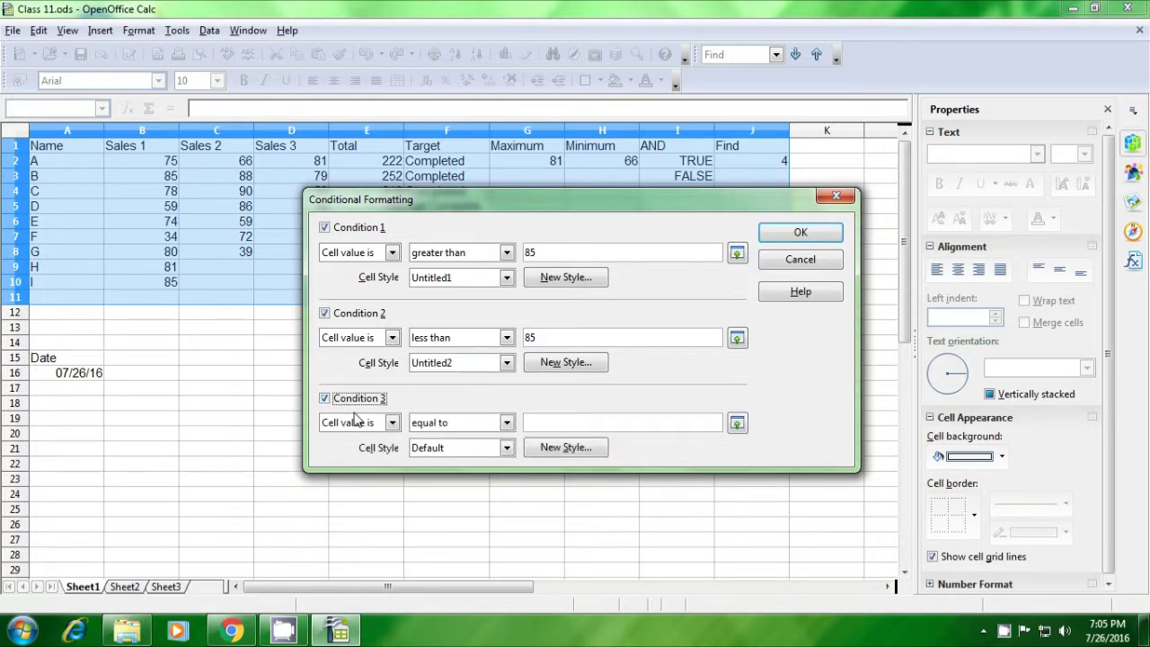
left_click(550, 422)
type("85")
left_click(775, 234)
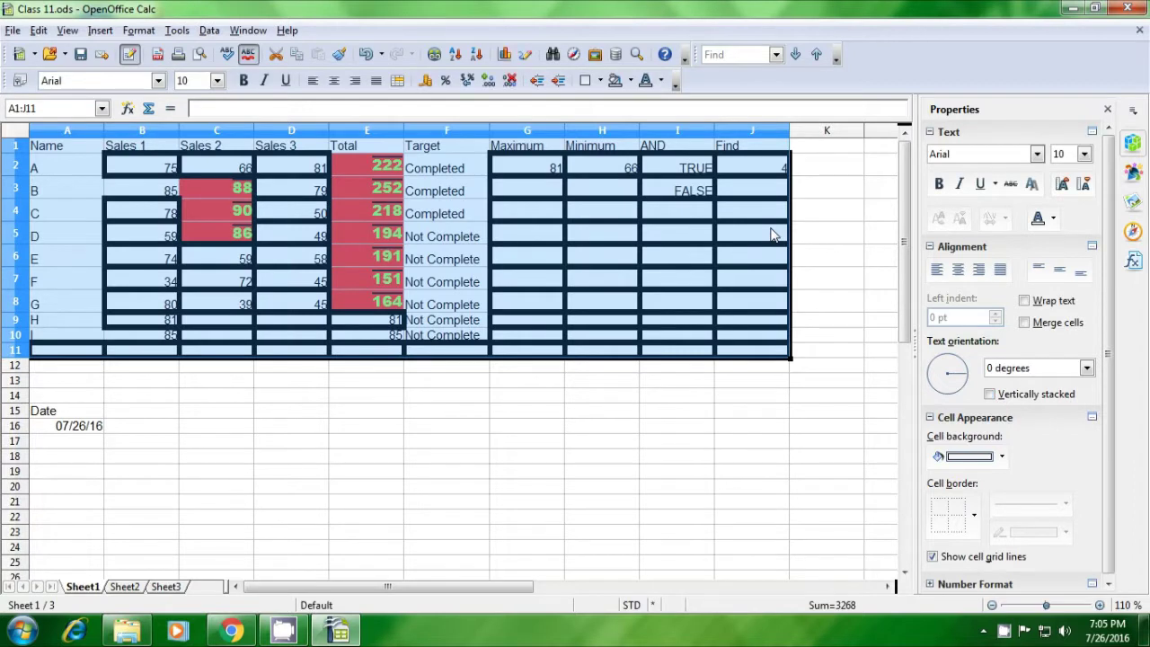
left_click(263, 403)
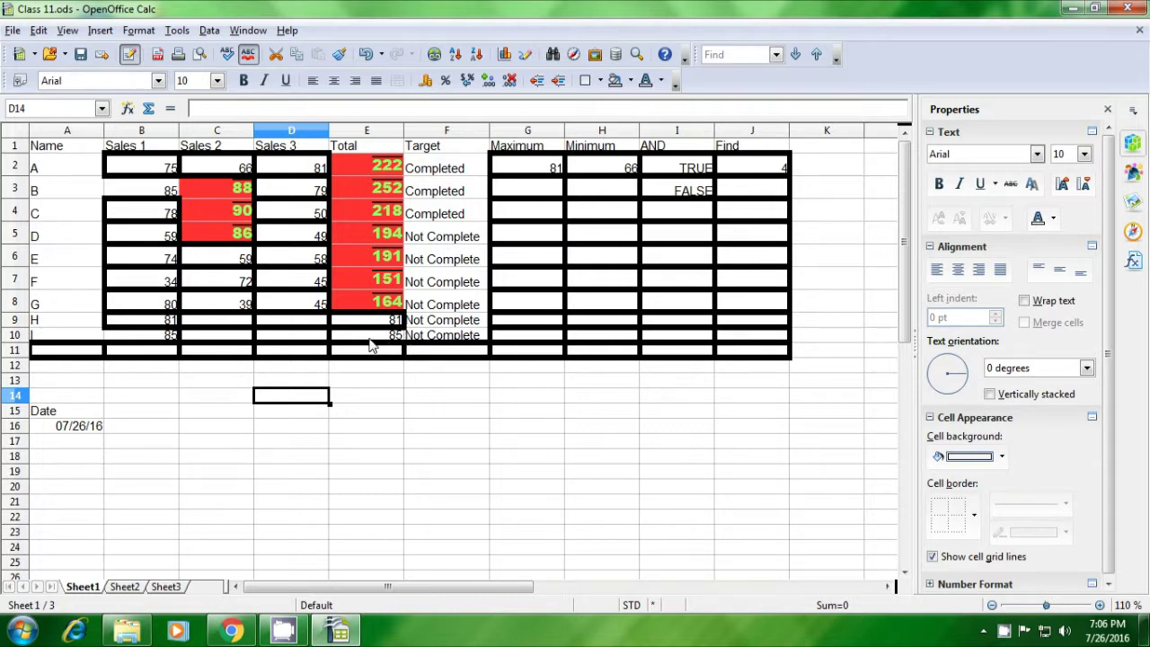
left_click(402, 386)
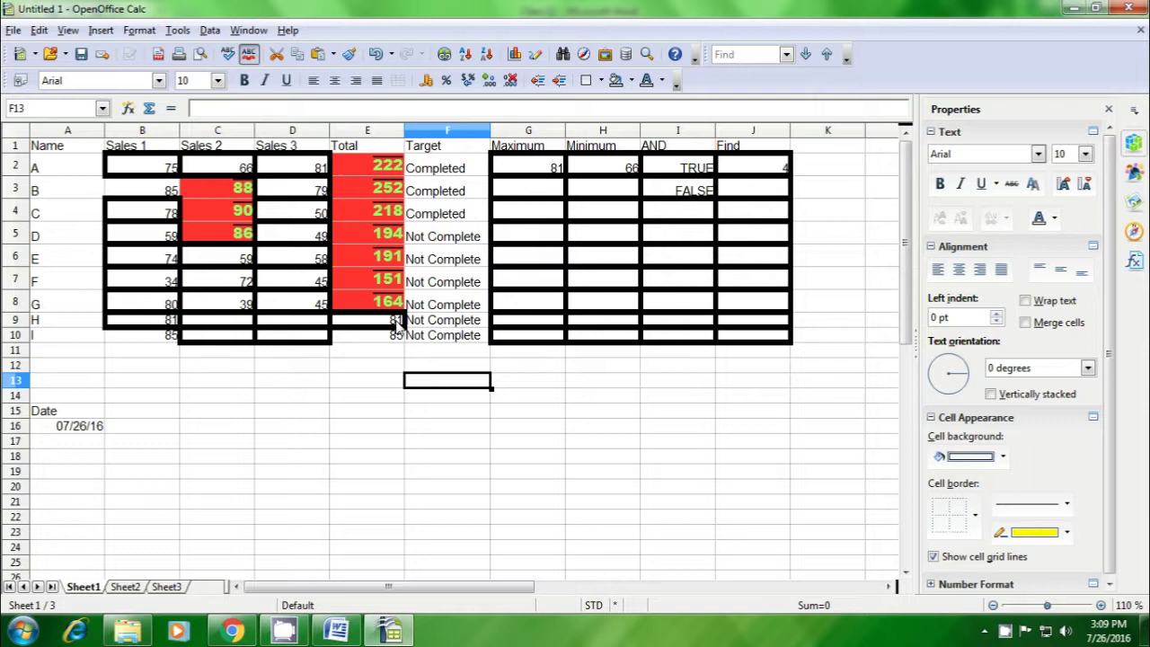
Turn on AutoFilter for the sales table, starting from the Name header in A1.
left_click(56, 152)
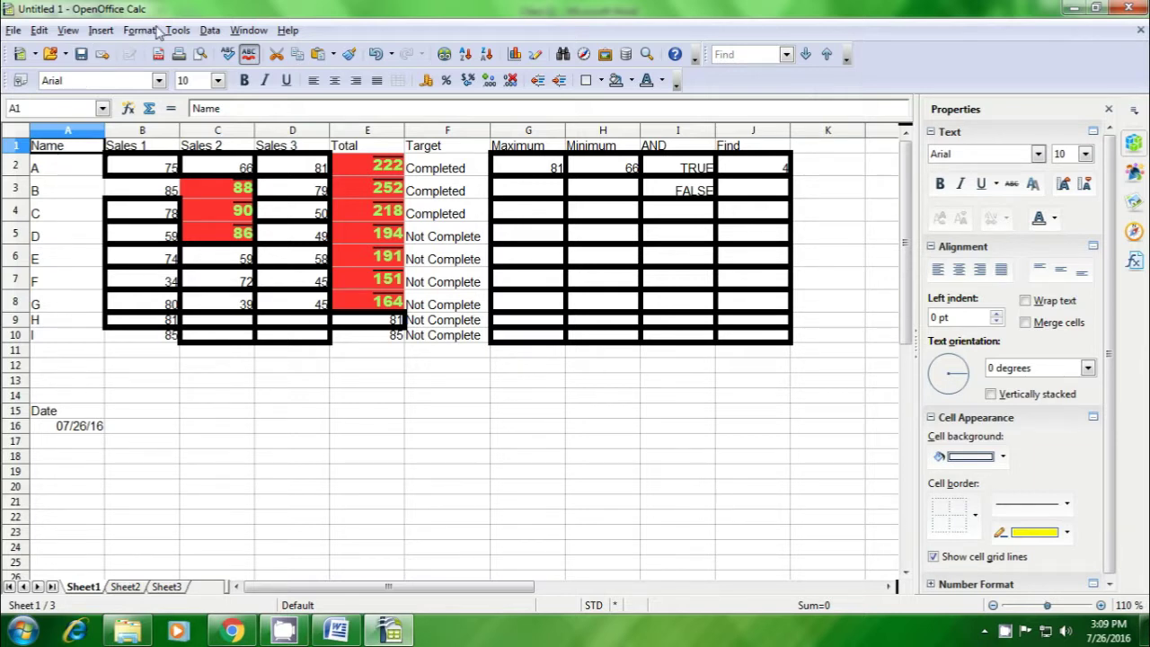
left_click(208, 31)
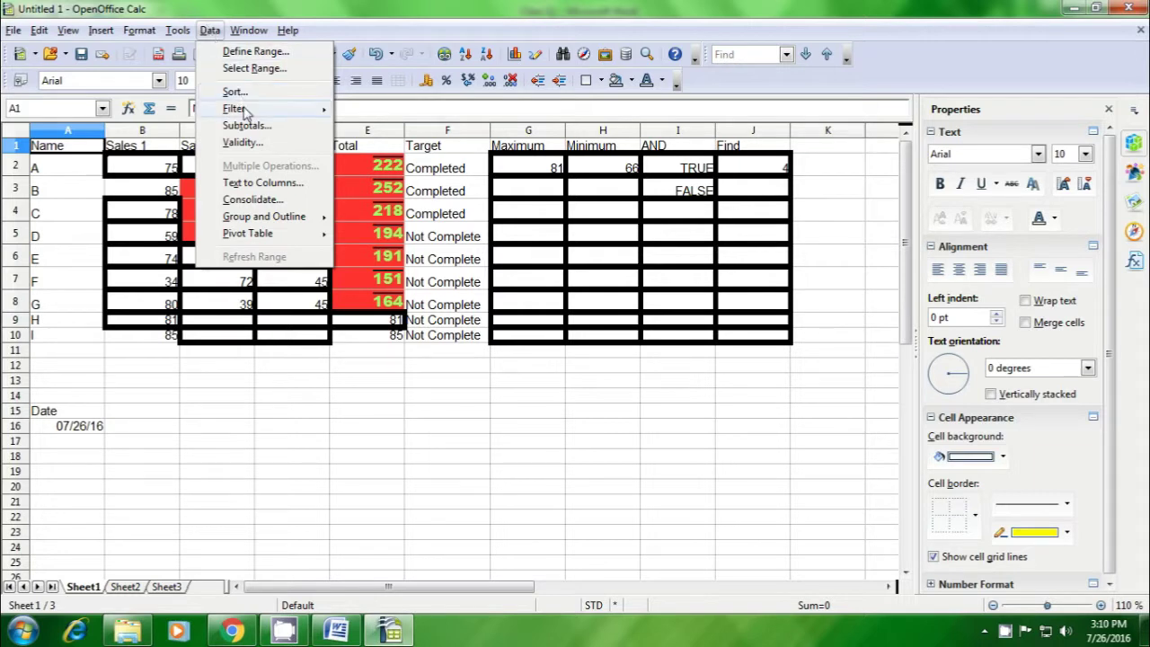
mouse_move(244, 109)
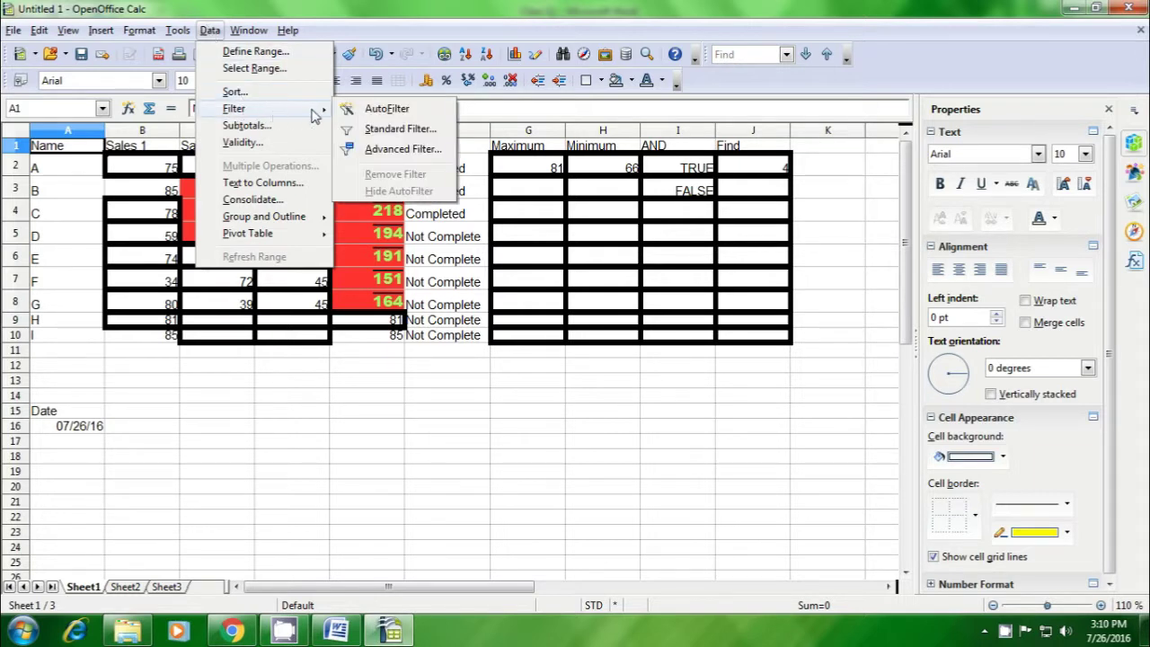
left_click(374, 111)
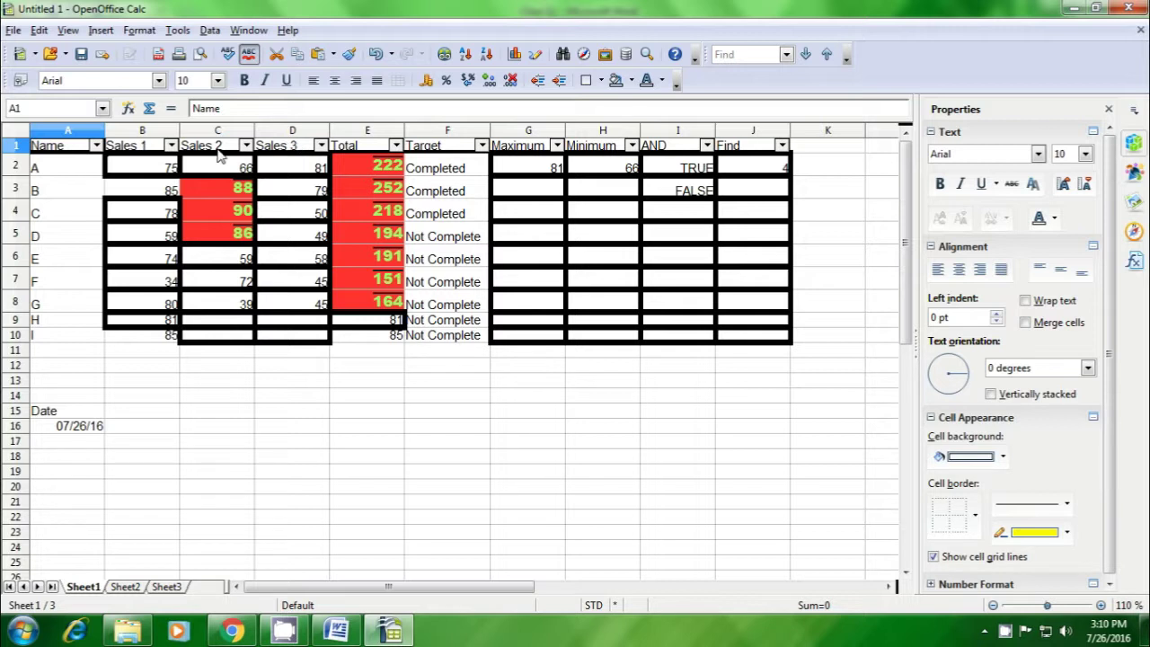
Filter the Name column to show only the entry A.
left_click(97, 147)
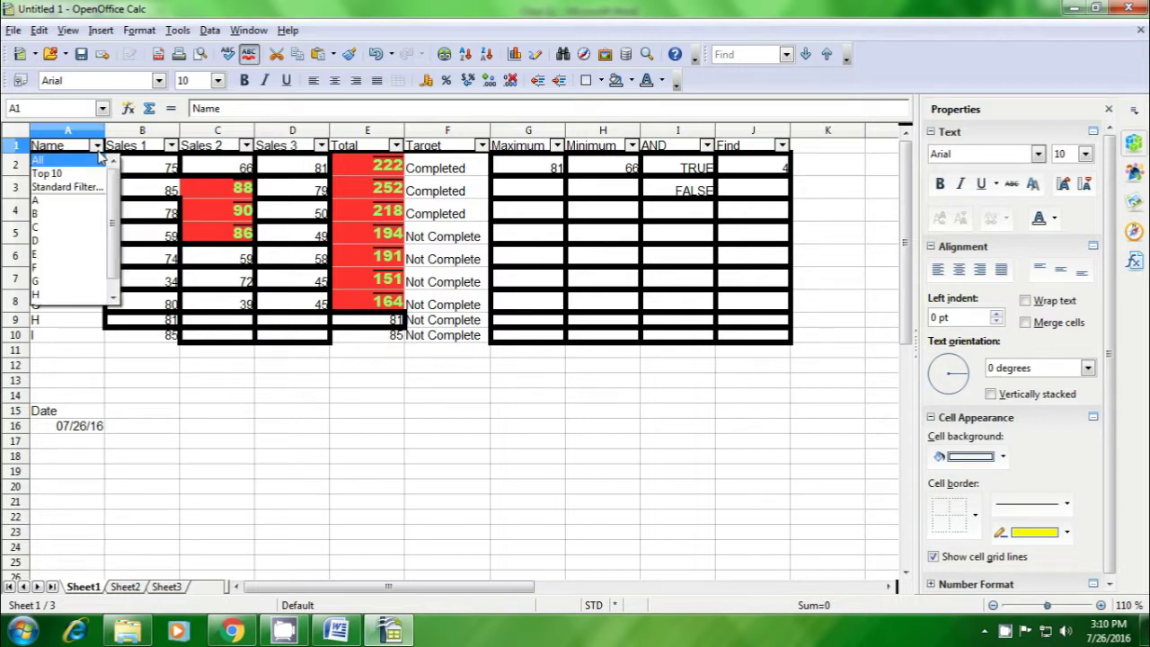
left_click(44, 205)
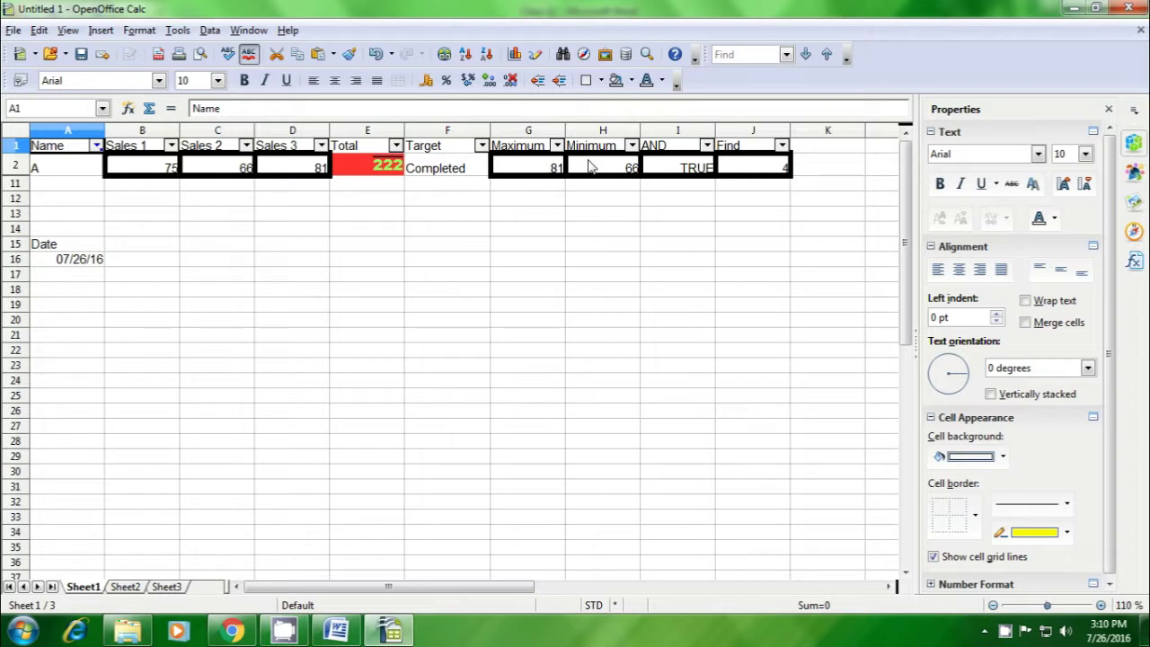
left_click(141, 233)
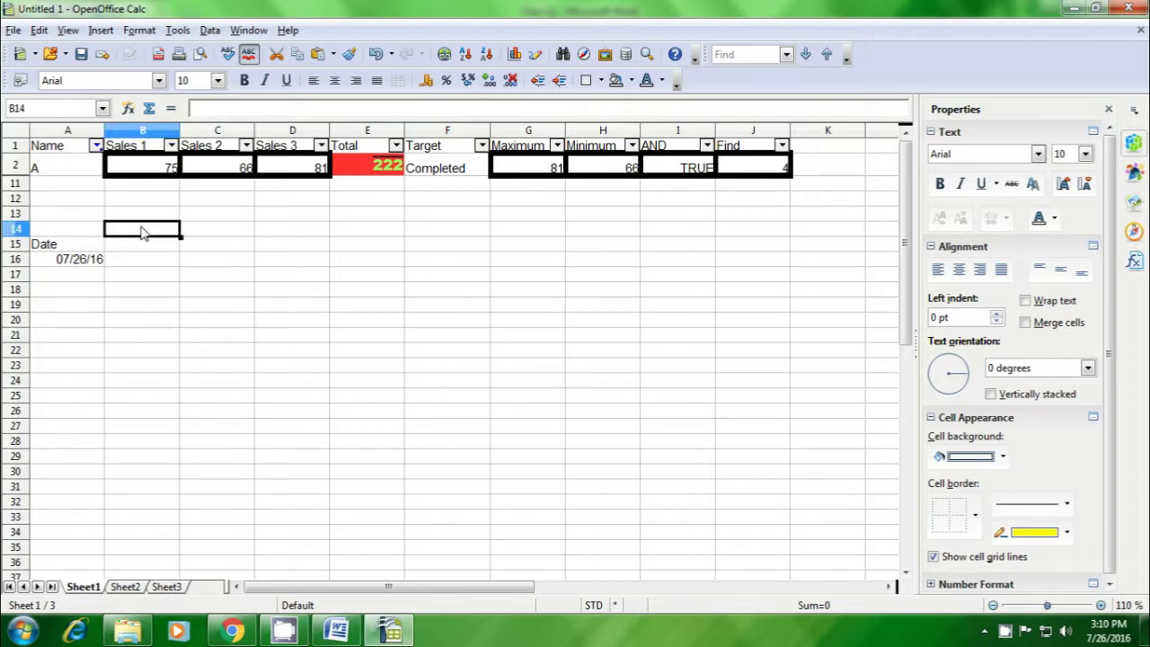
Try the Top 10 filter on the Name column and reset the column to All.
left_click(96, 146)
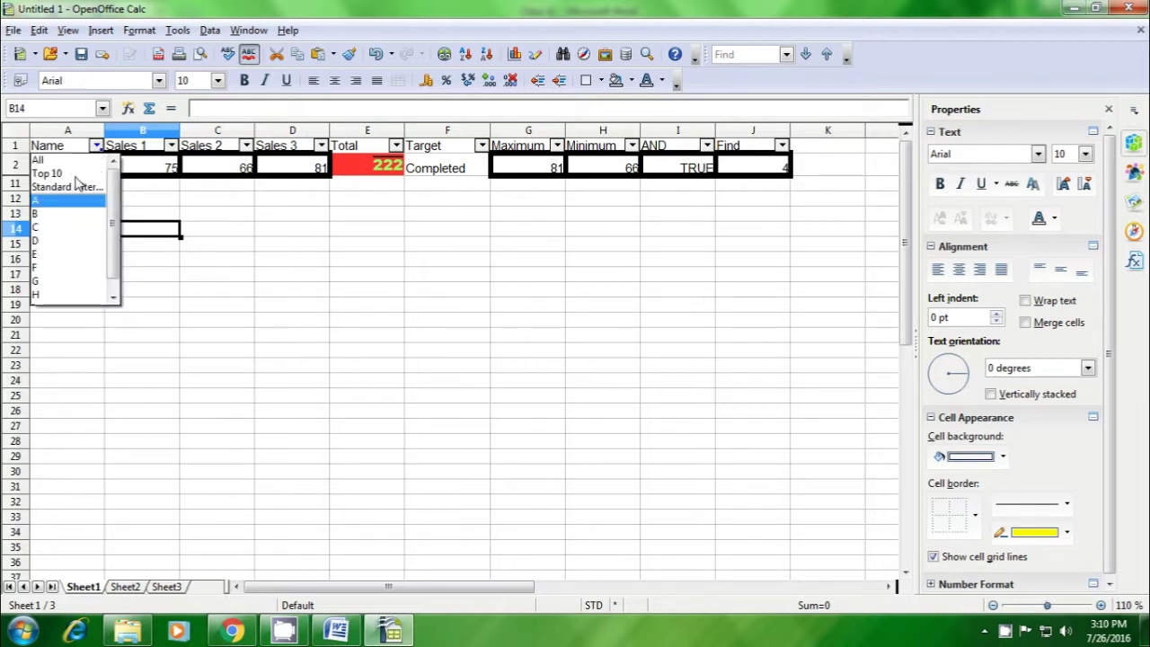
left_click(77, 184)
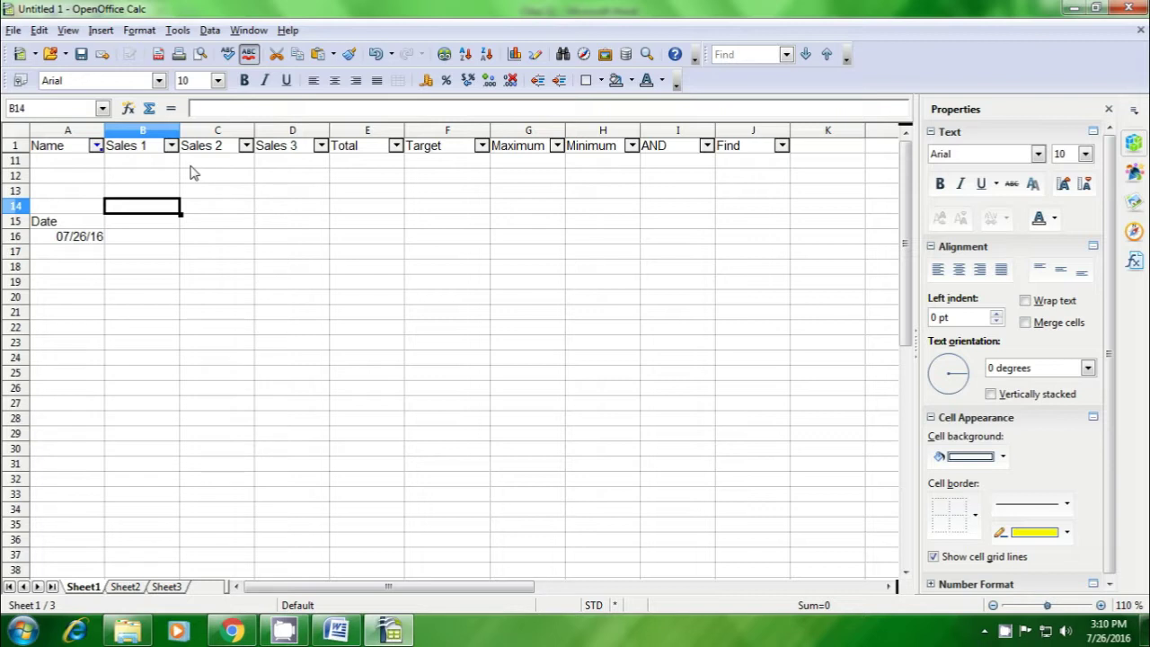
left_click(95, 146)
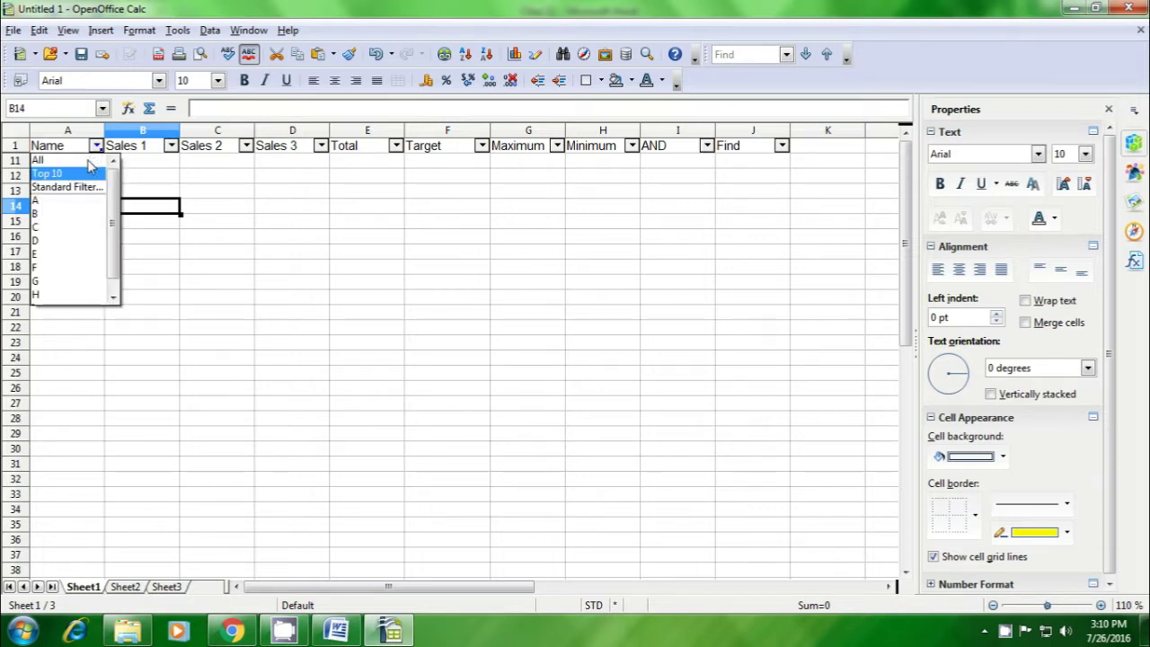
left_click(89, 163)
left_click(355, 404)
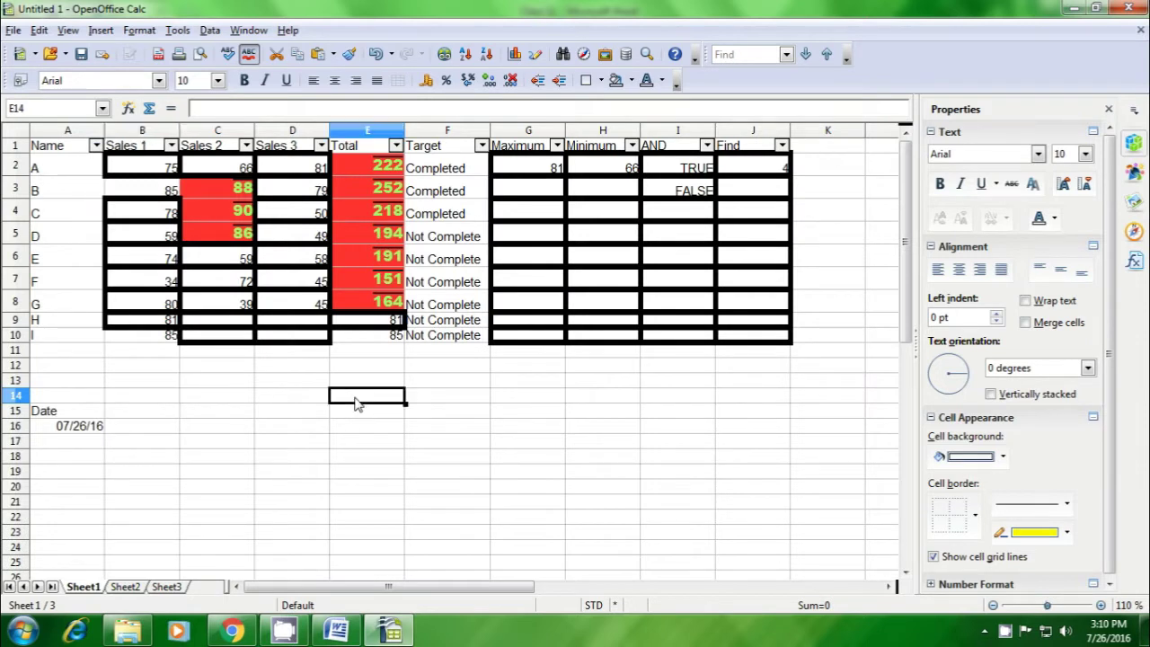